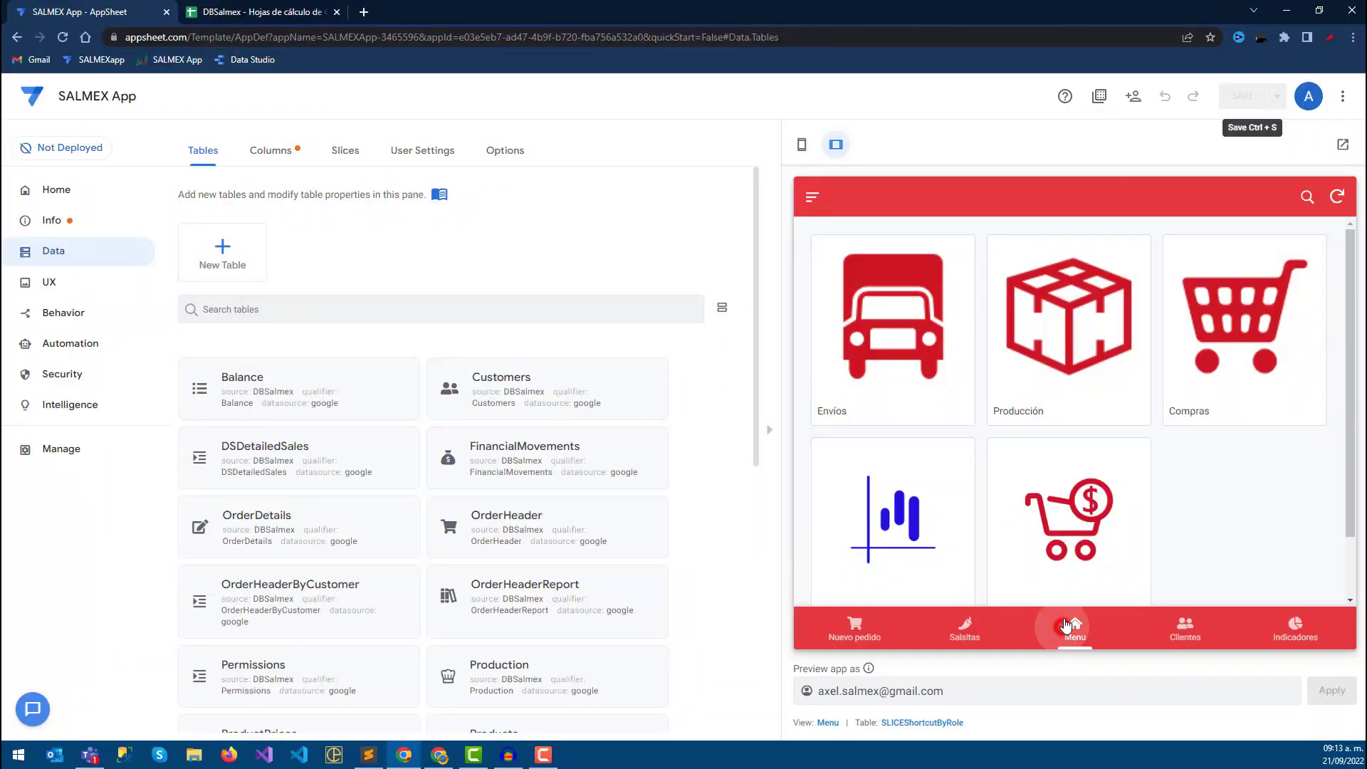
Open the orders list, then replace the 'Preview app as' e-mail with another seller's address and apply it.
left_click(1054, 499)
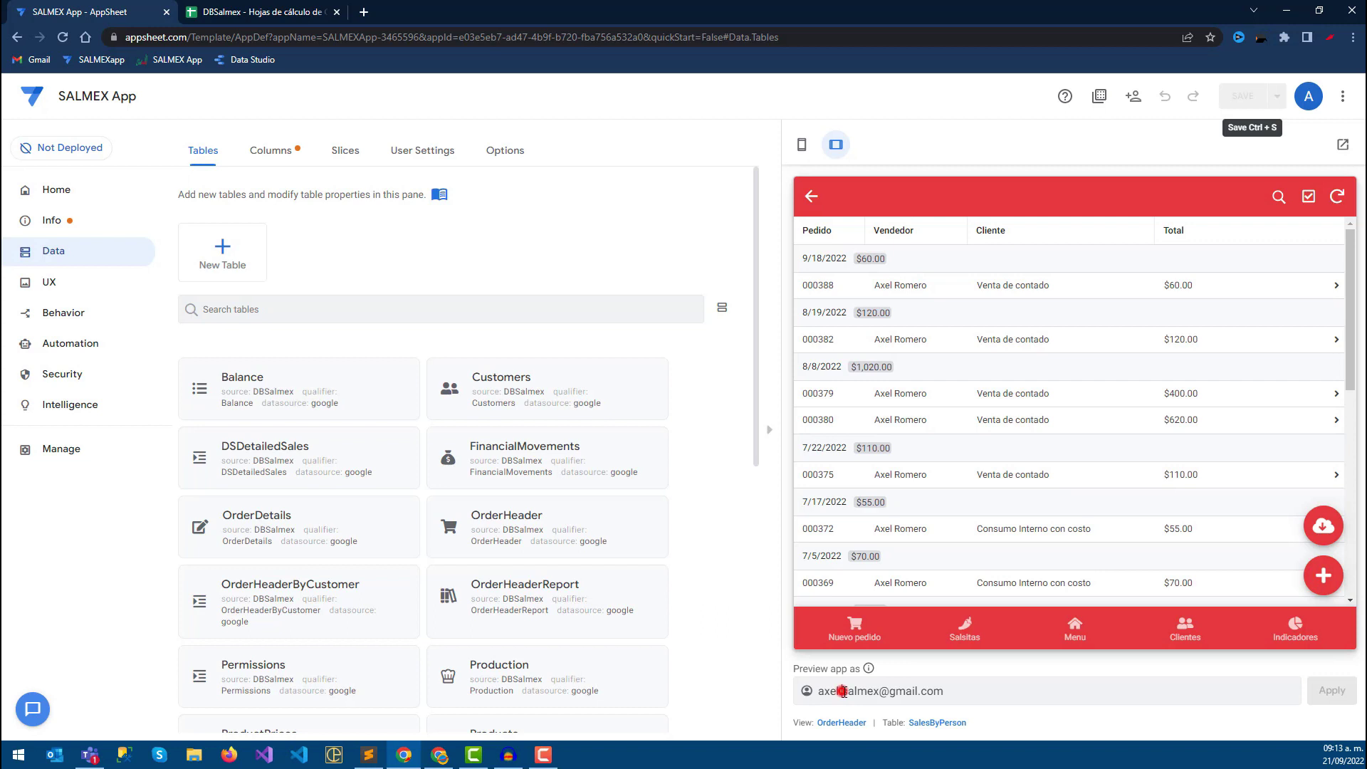
triple_click(983, 692)
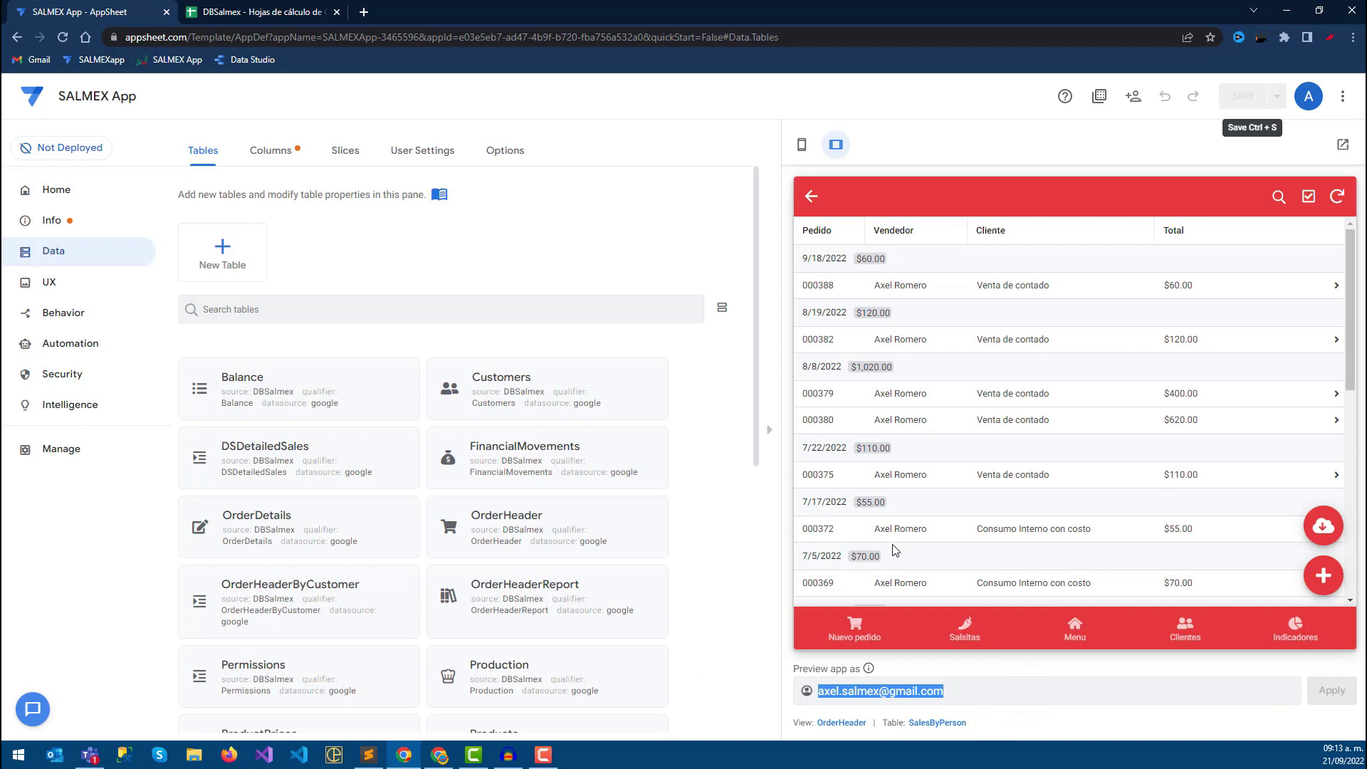
left_click(827, 690)
double_click(826, 689)
type("cristian")
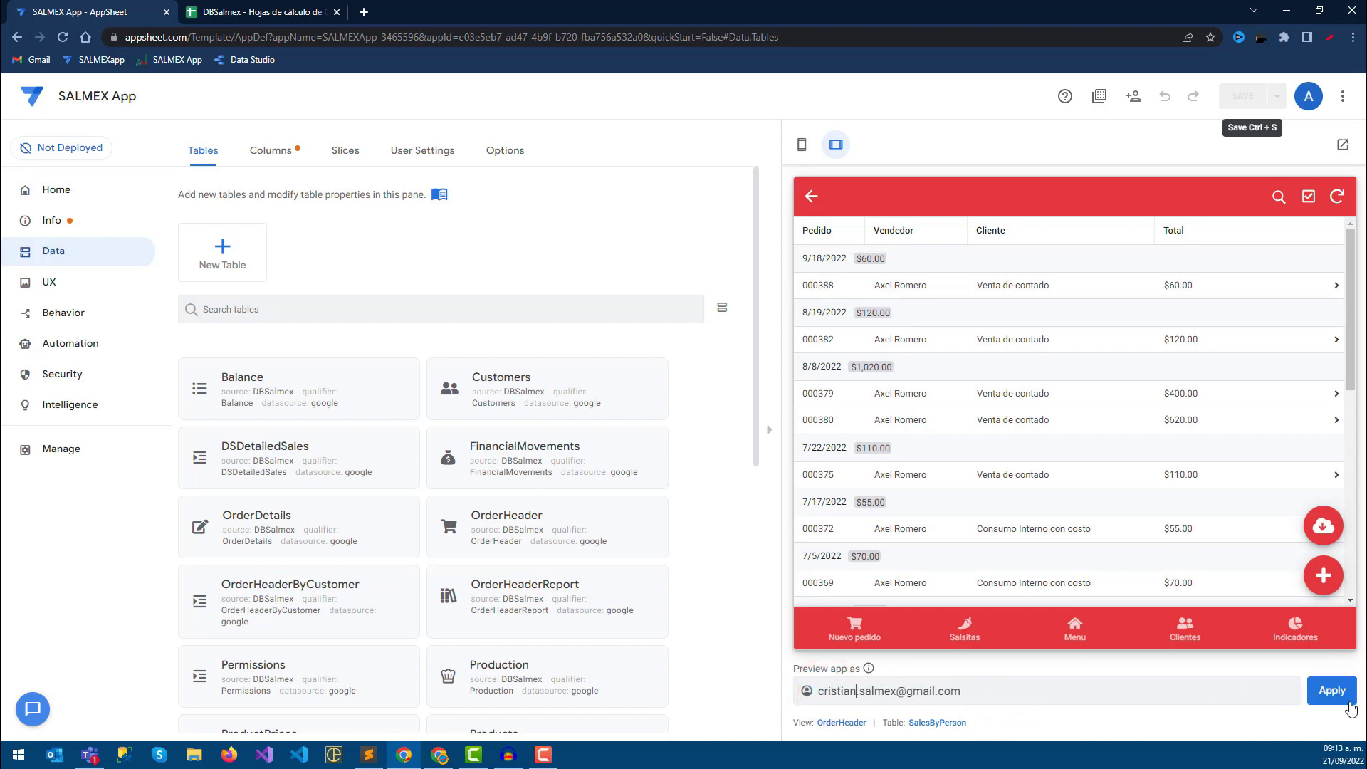
left_click(1333, 691)
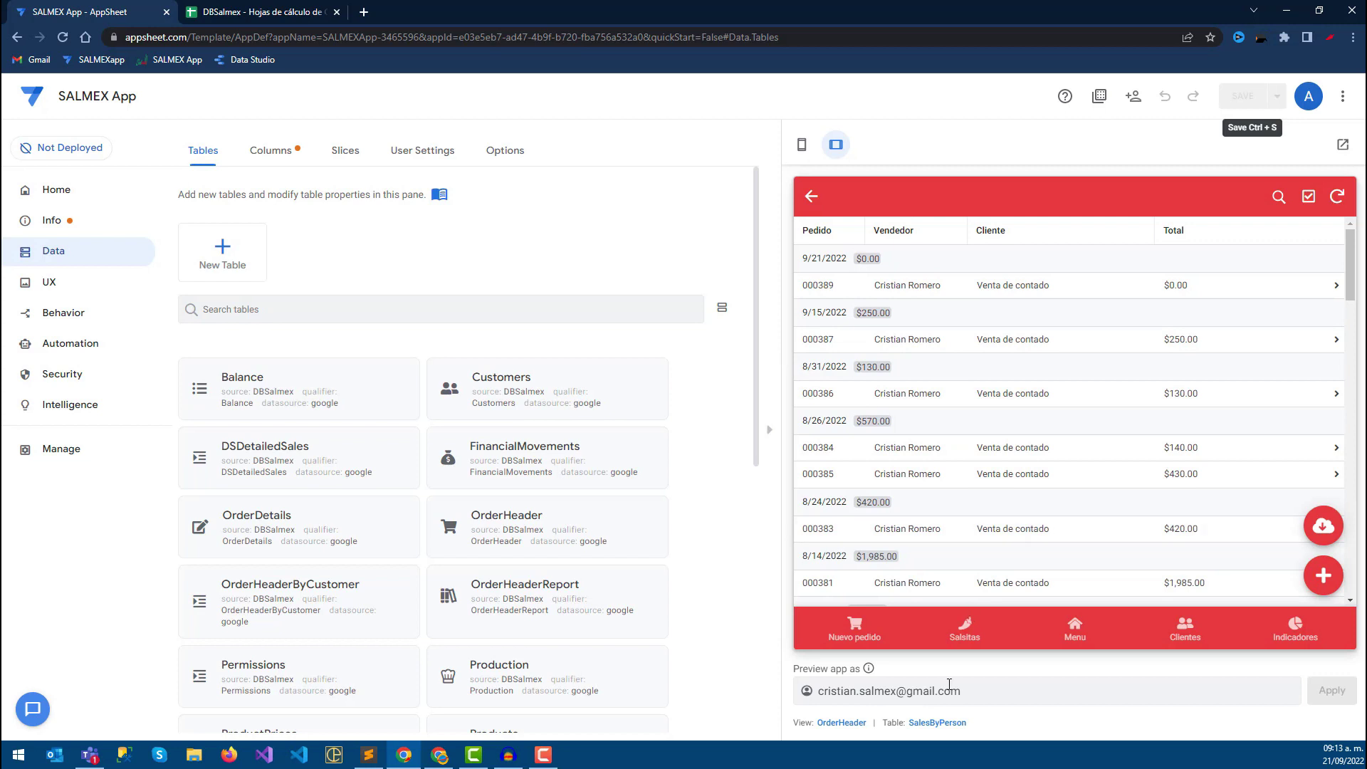
Inspect the SalesByPerson slice's user-based row filter, save it unchanged, and go to the OrderHeader view.
left_click(919, 723)
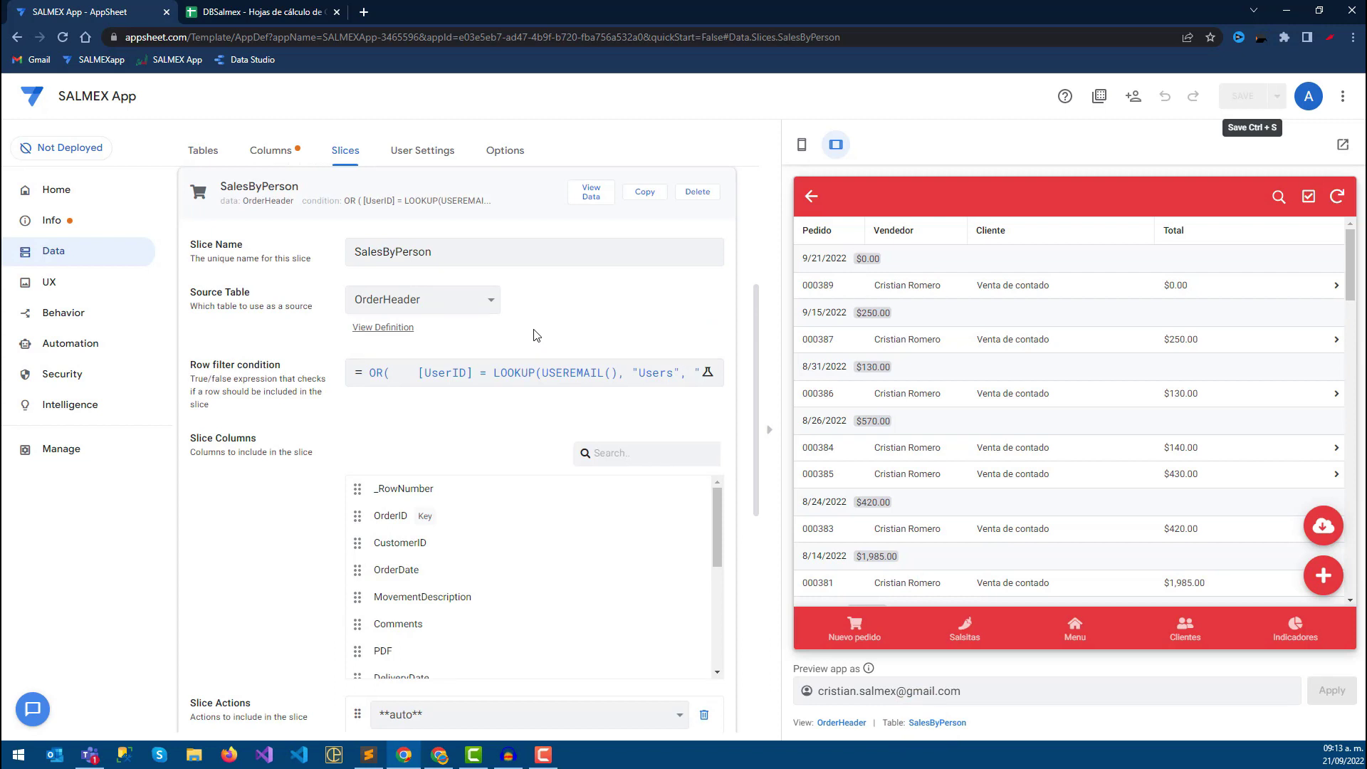
left_click(484, 378)
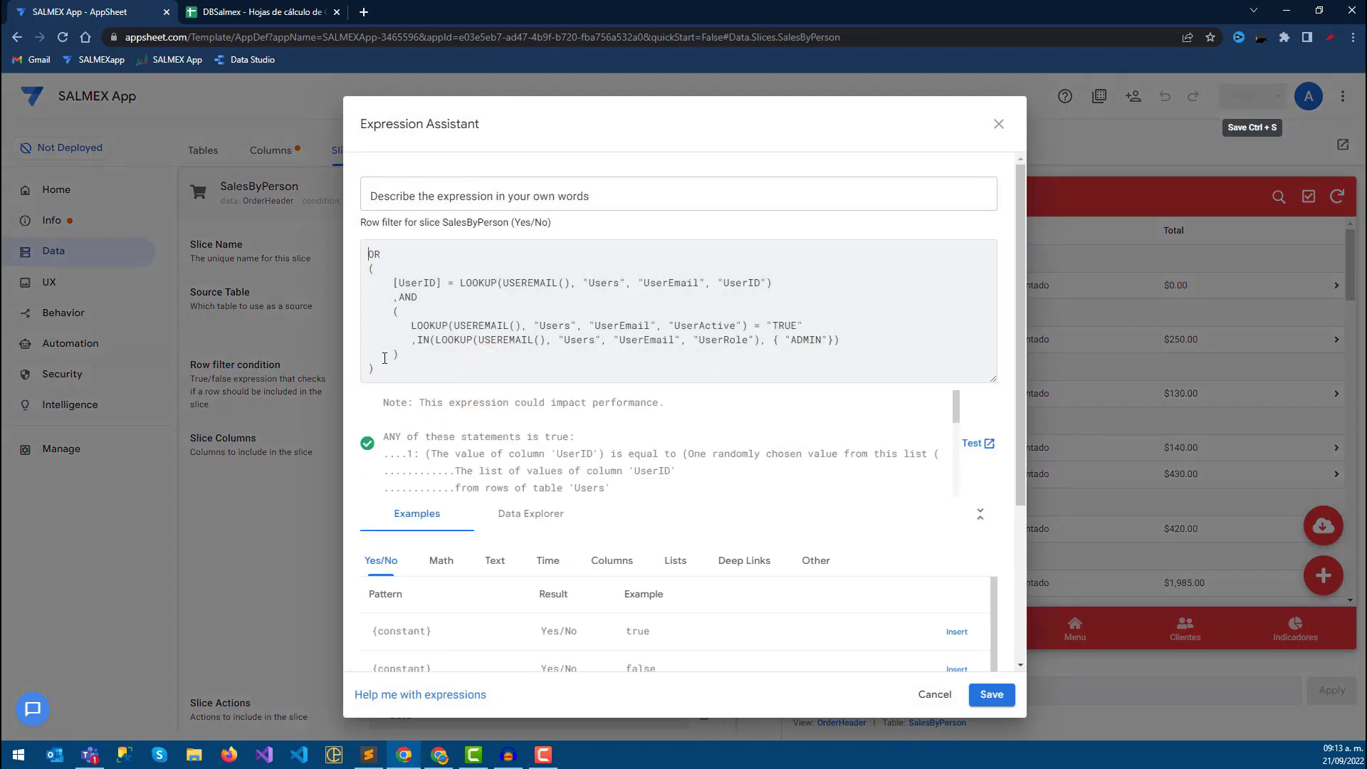
left_click_drag(395, 370, 354, 249)
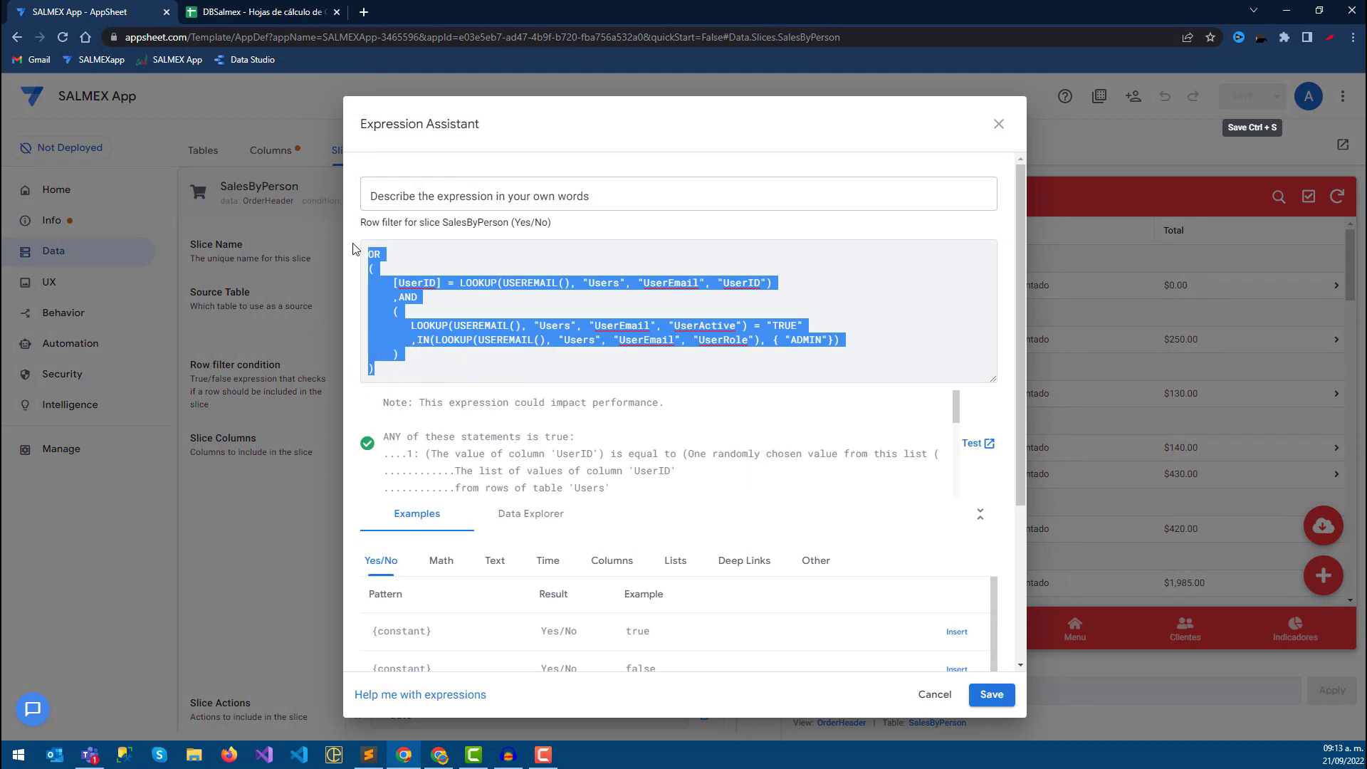
left_click(991, 696)
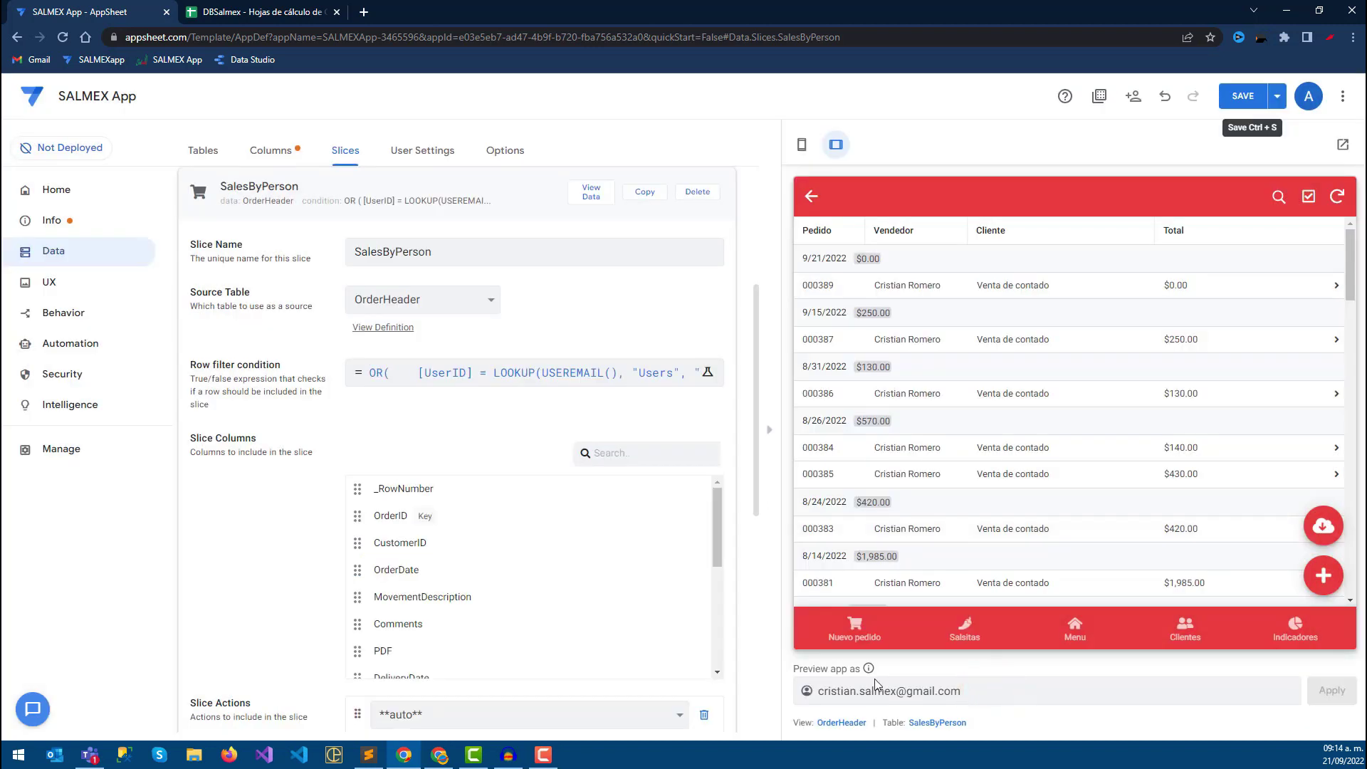
left_click(839, 722)
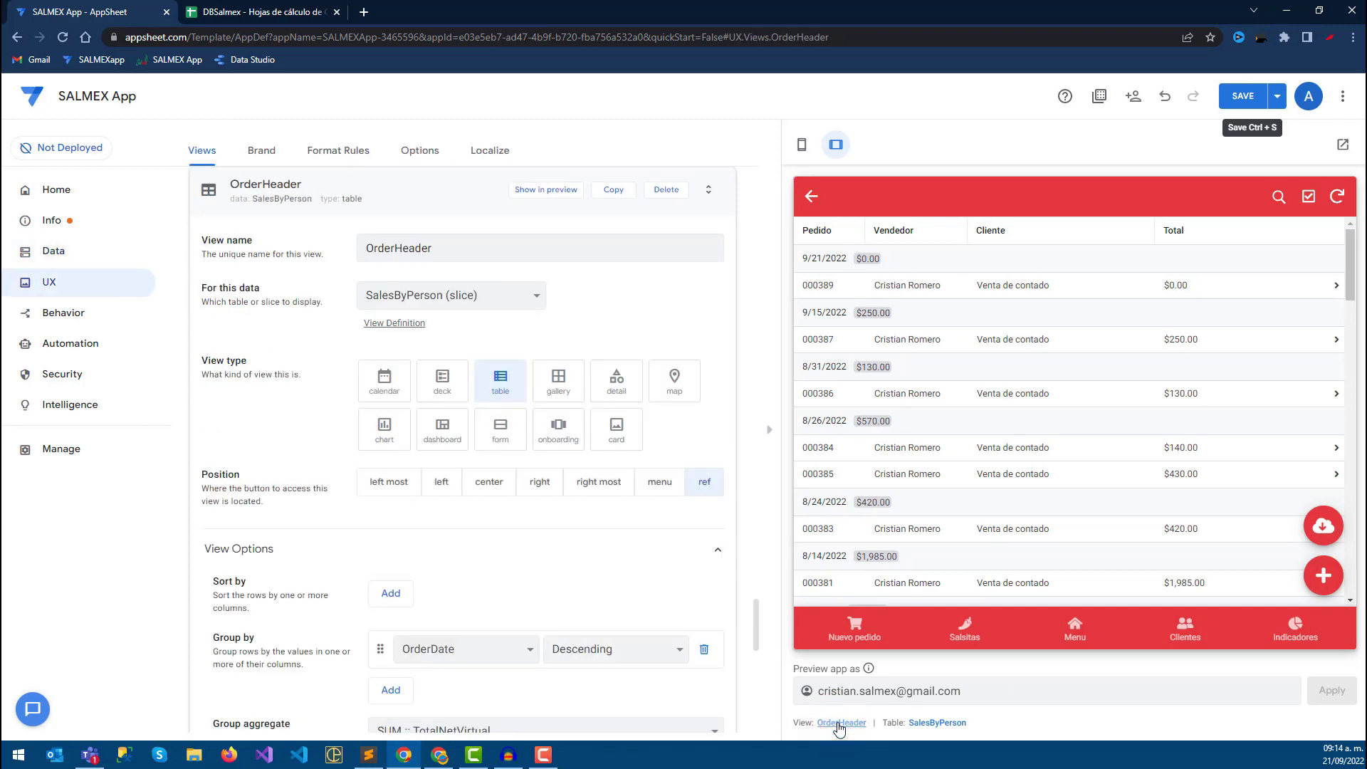
Switch the OrderHeader view's data source to the OrderHeader table and save the app.
left_click(445, 296)
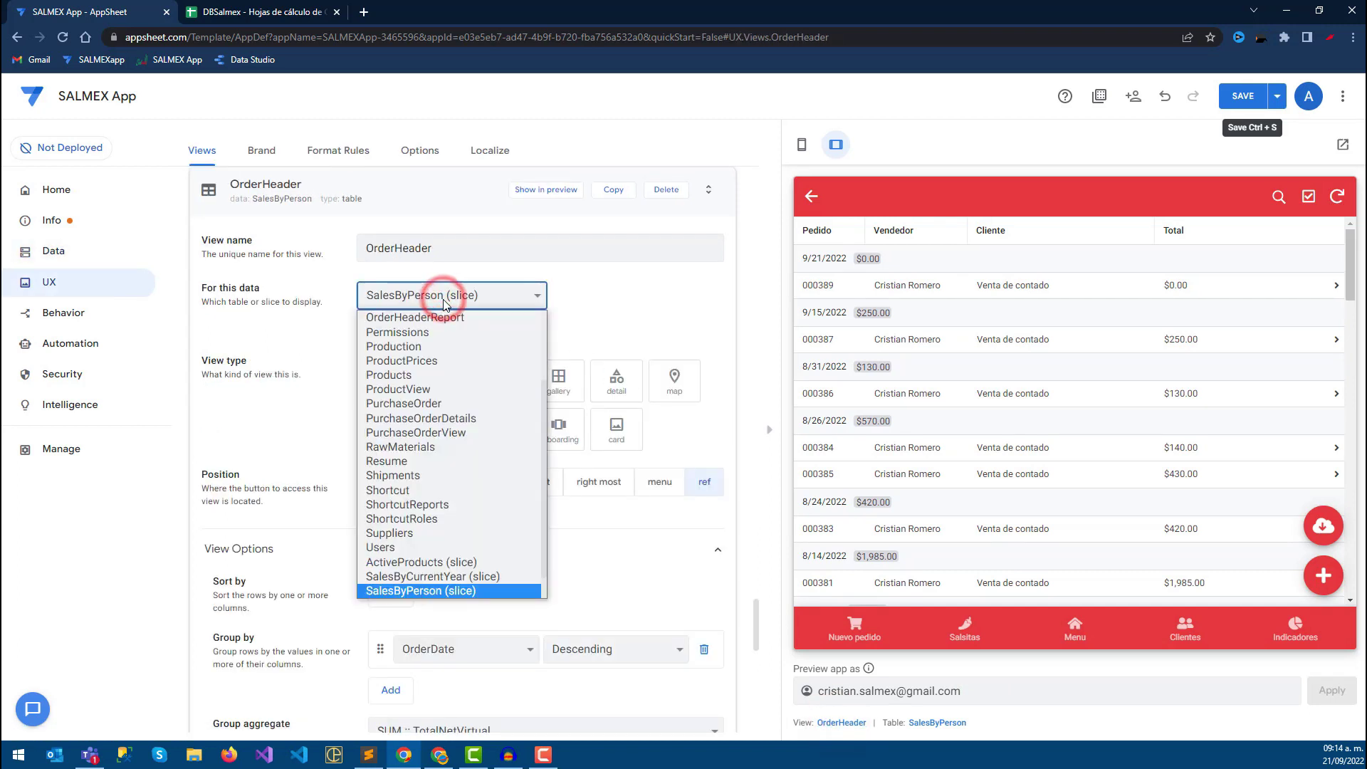
scroll(442, 328, "up", 1)
scroll(434, 356, "up", 2)
left_click(422, 390)
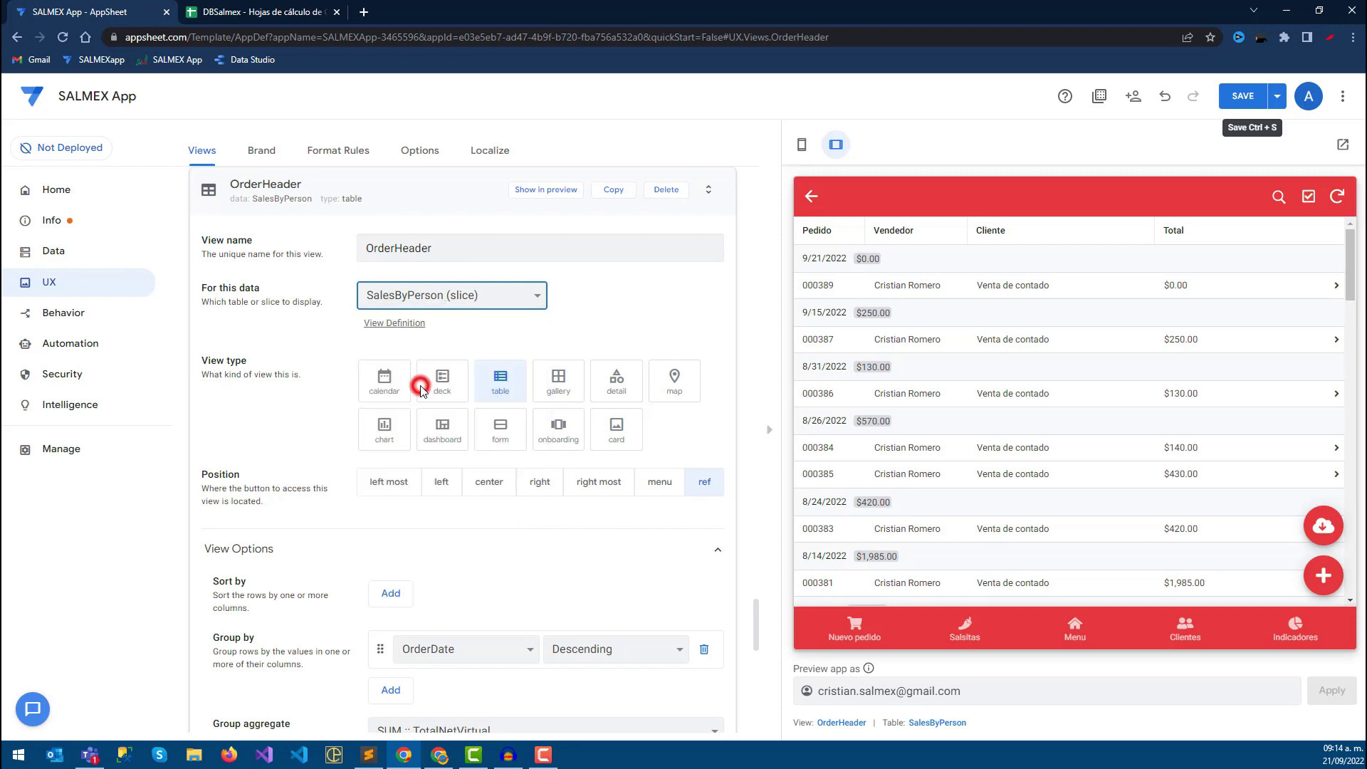
left_click(1241, 106)
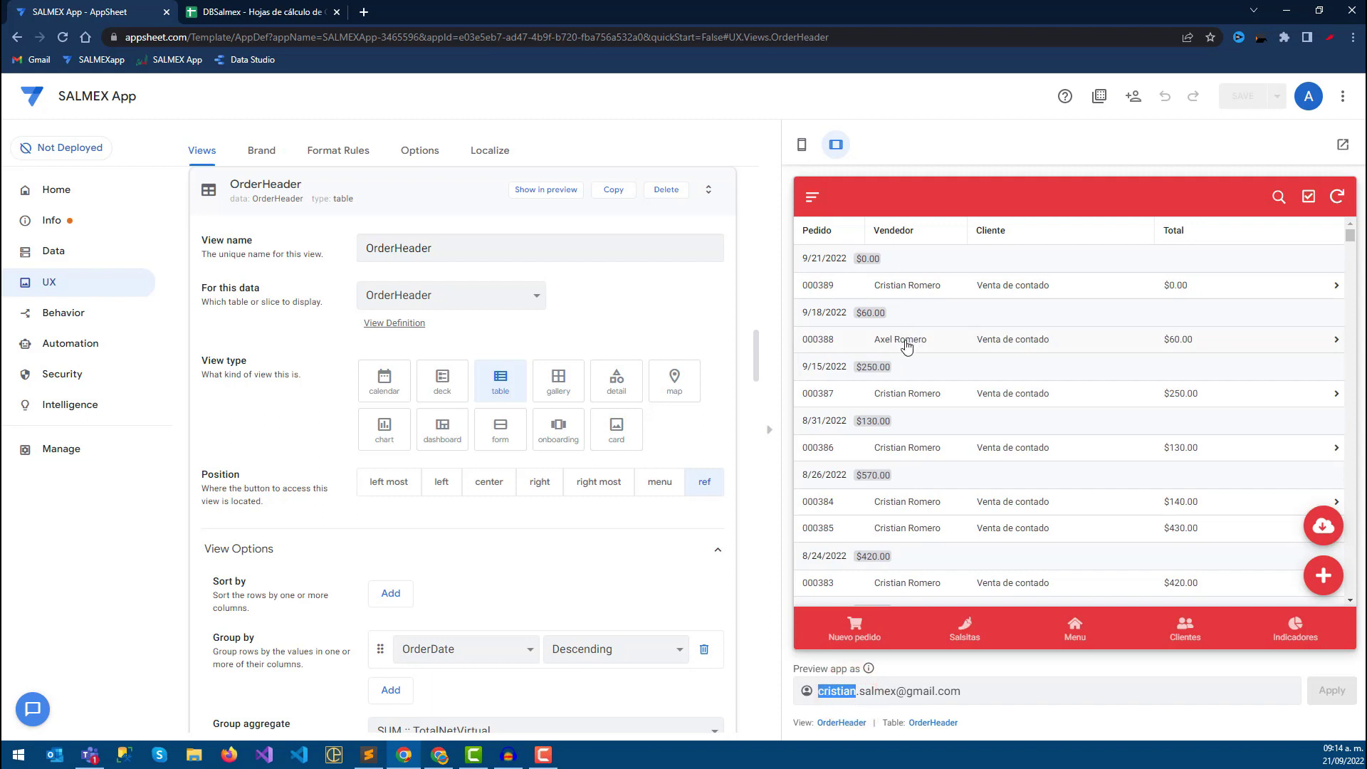
Check orders 000388 and 000389 in the preview, then go to the Behavior actions list.
left_click(906, 342)
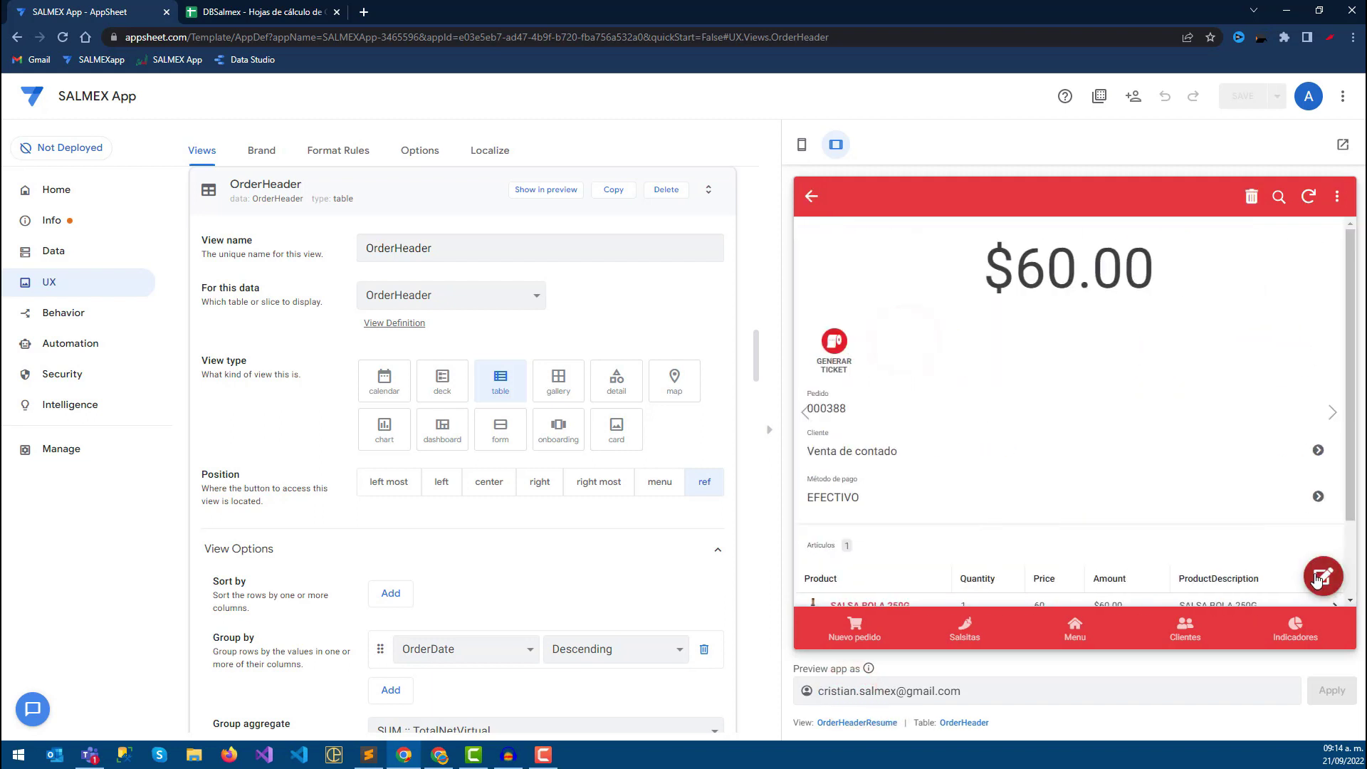
left_click(810, 198)
left_click(1076, 625)
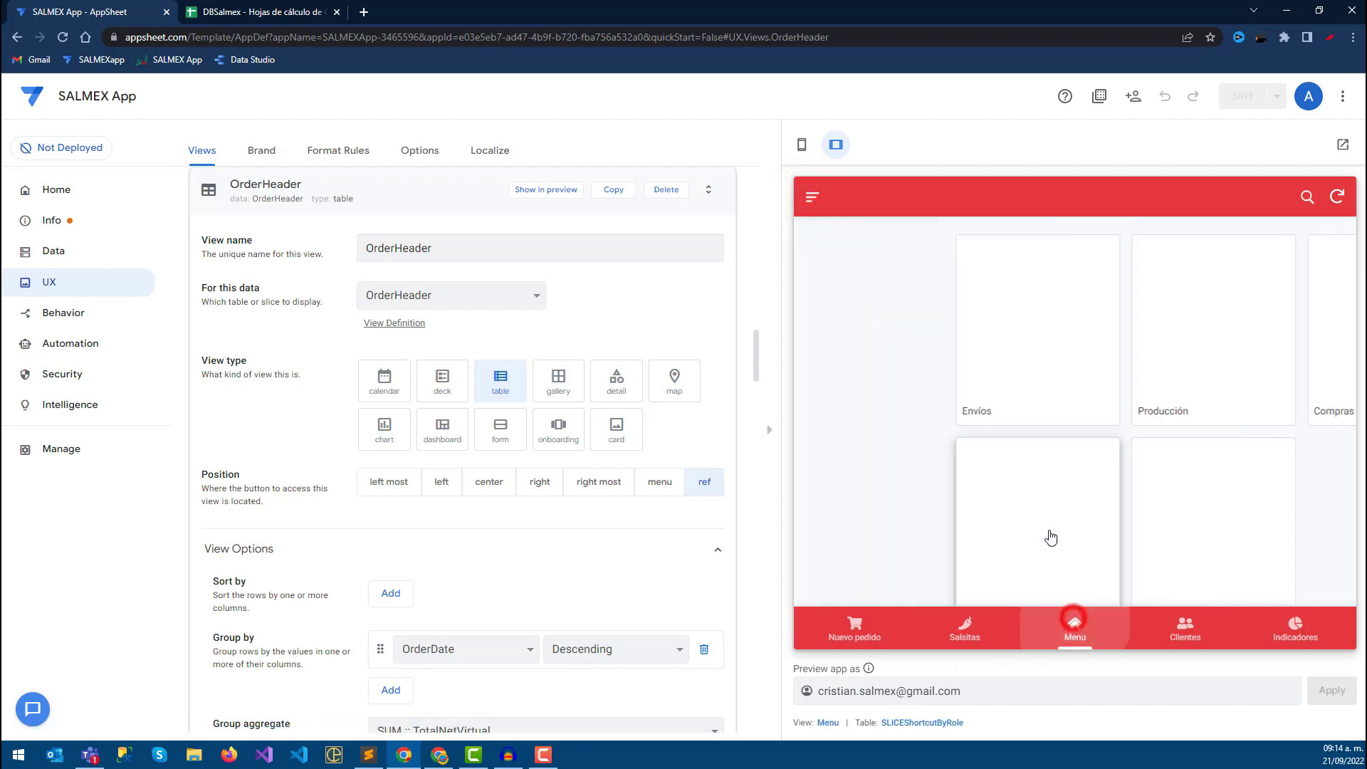
left_click(1031, 502)
left_click(940, 288)
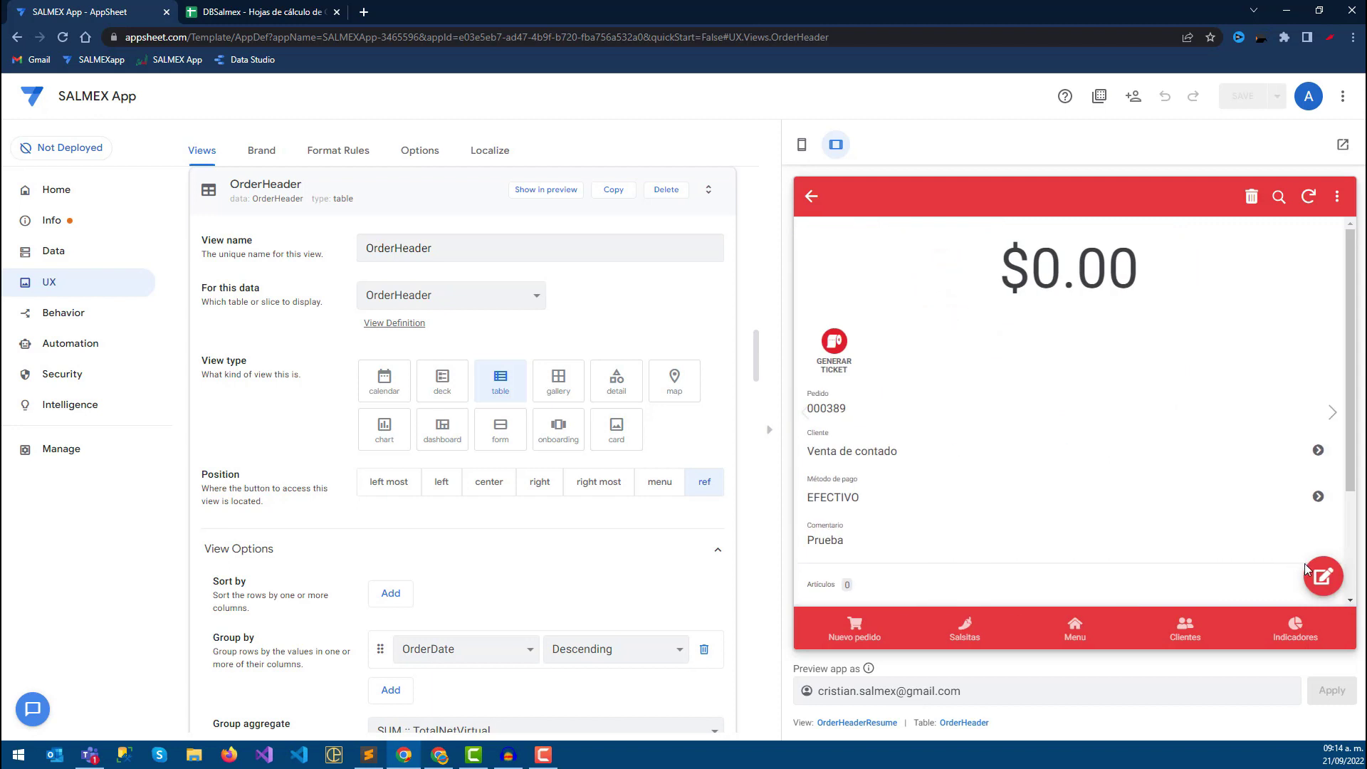
left_click(1077, 630)
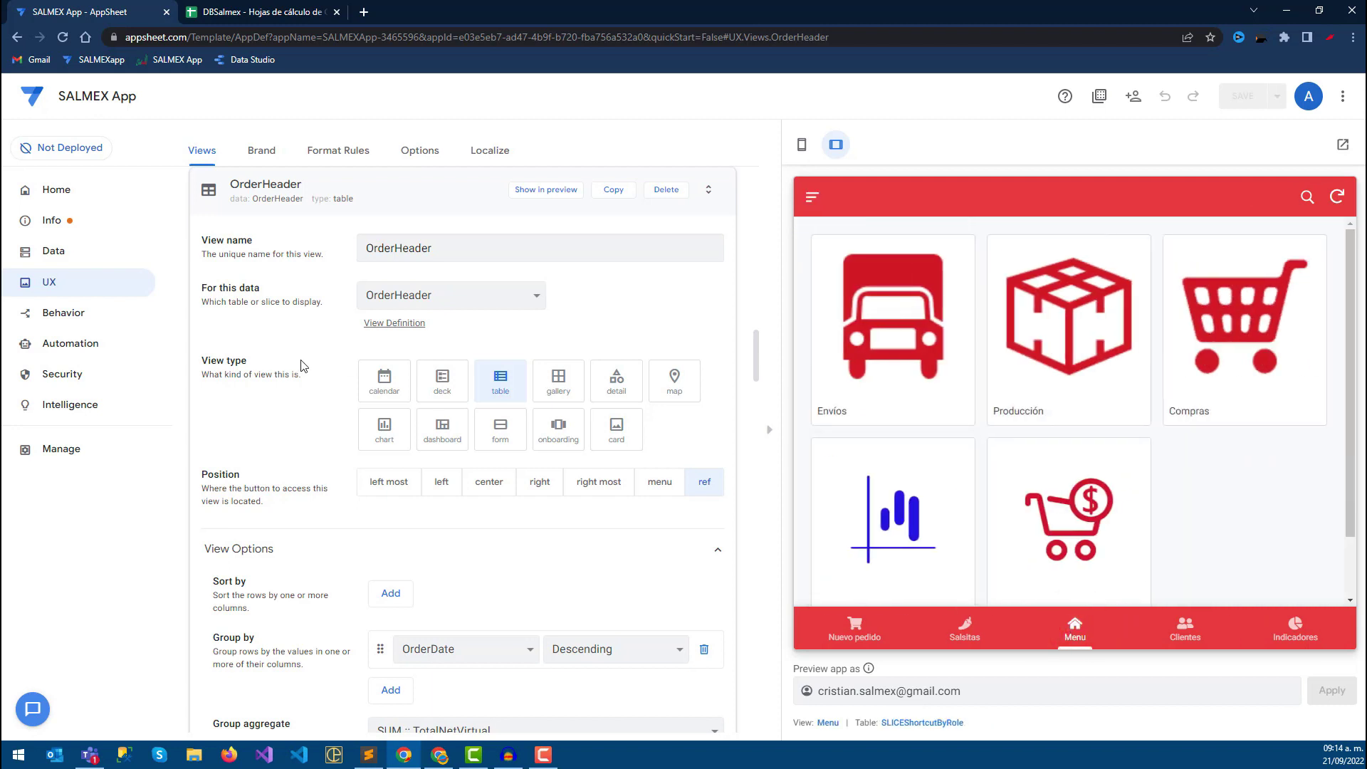
left_click(109, 314)
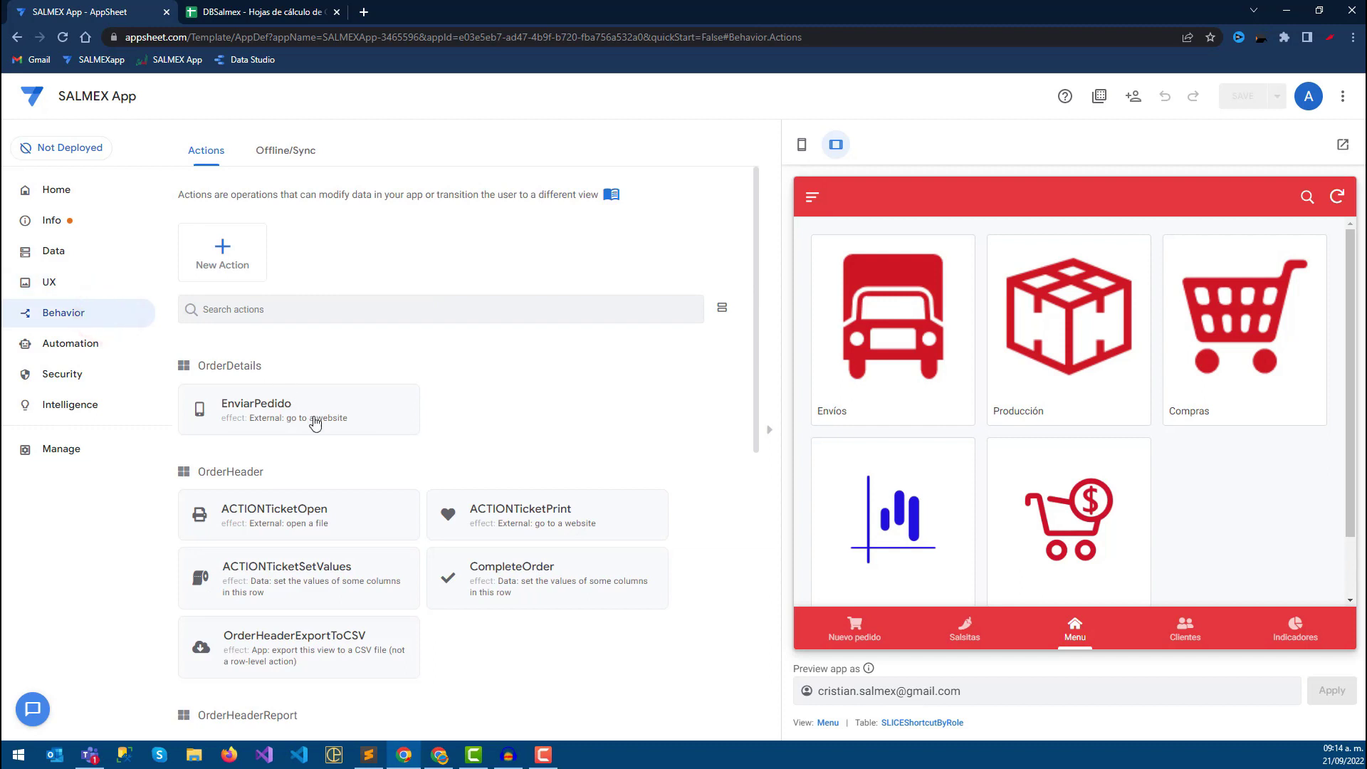
Show all actions in the Actions list, including system-generated ones.
scroll(328, 427, "down", 2)
scroll(343, 478, "down", 5)
scroll(306, 483, "down", 1)
scroll(412, 428, "up", 5)
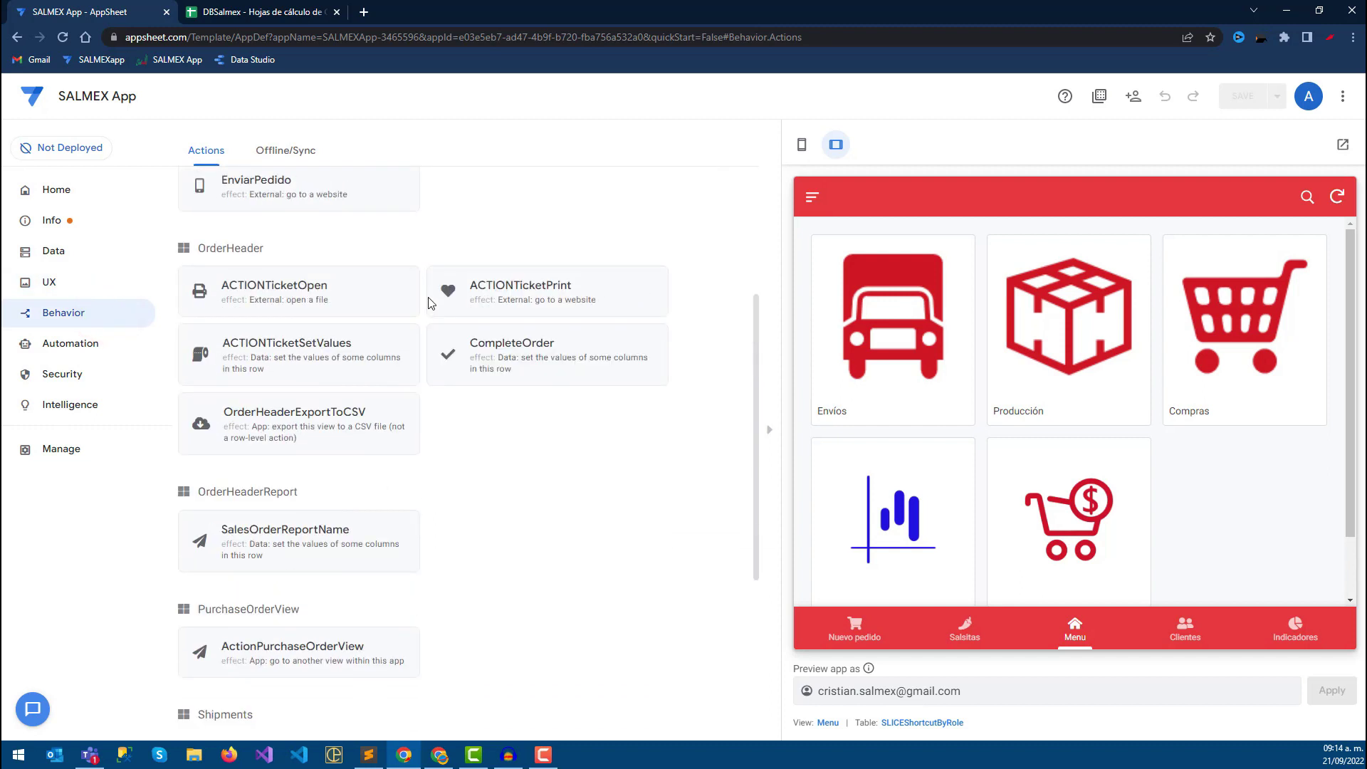
scroll(427, 320, "up", 3)
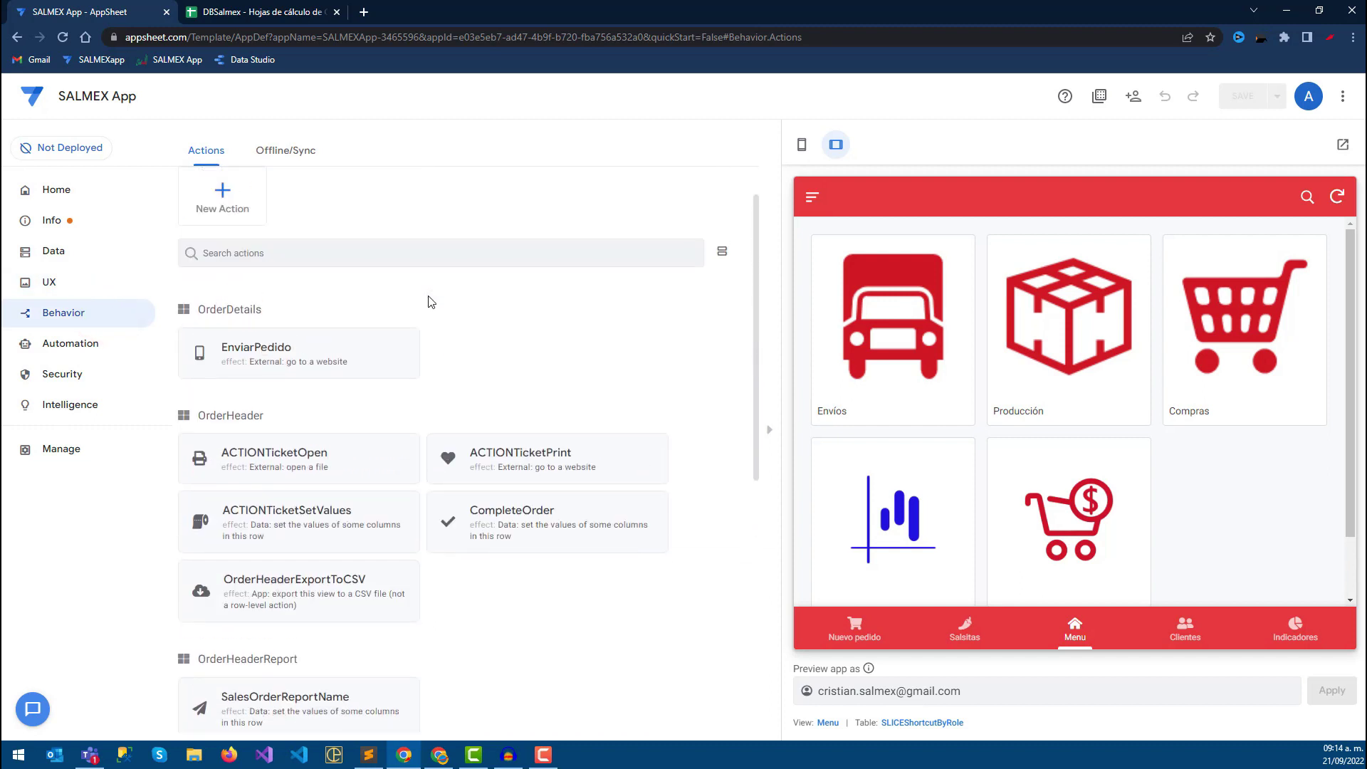
scroll(448, 392, "down", 4)
scroll(468, 470, "down", 3)
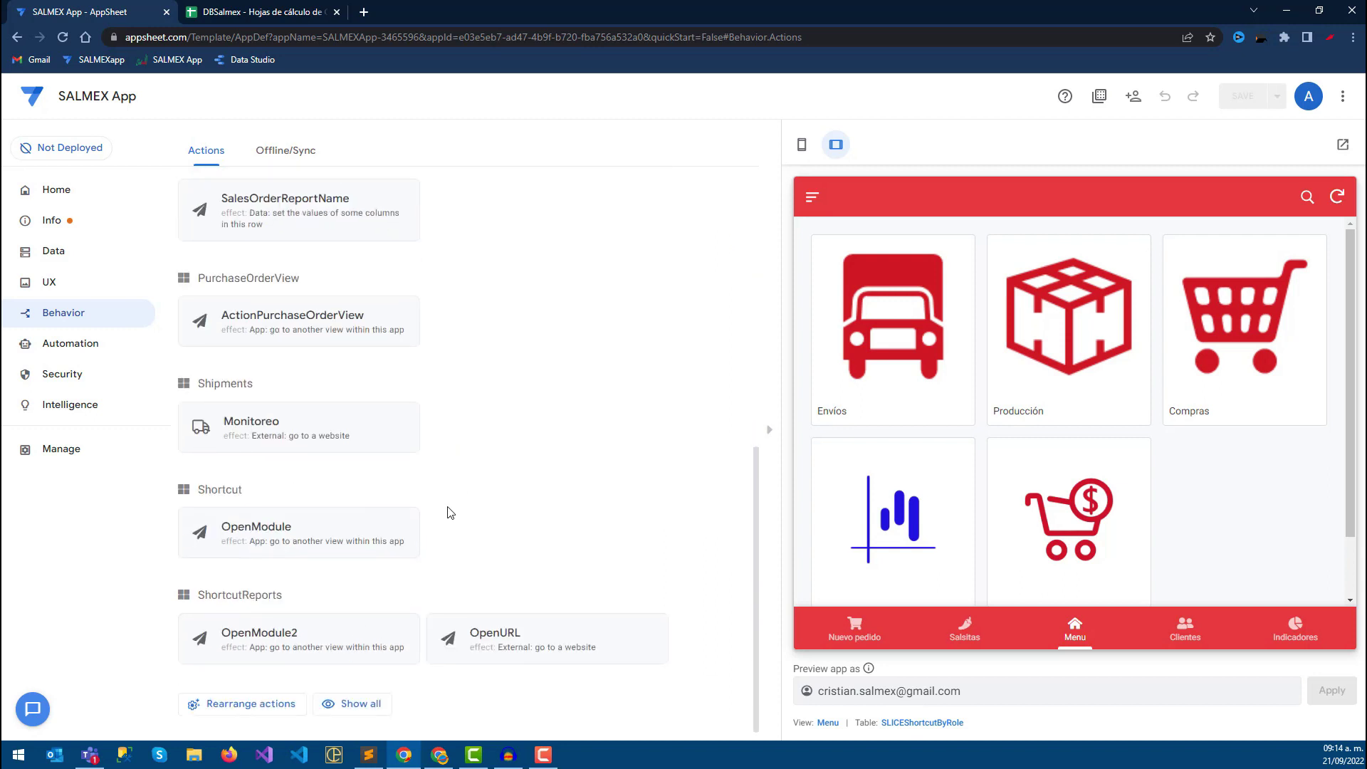
left_click(354, 704)
scroll(456, 518, "up", 5)
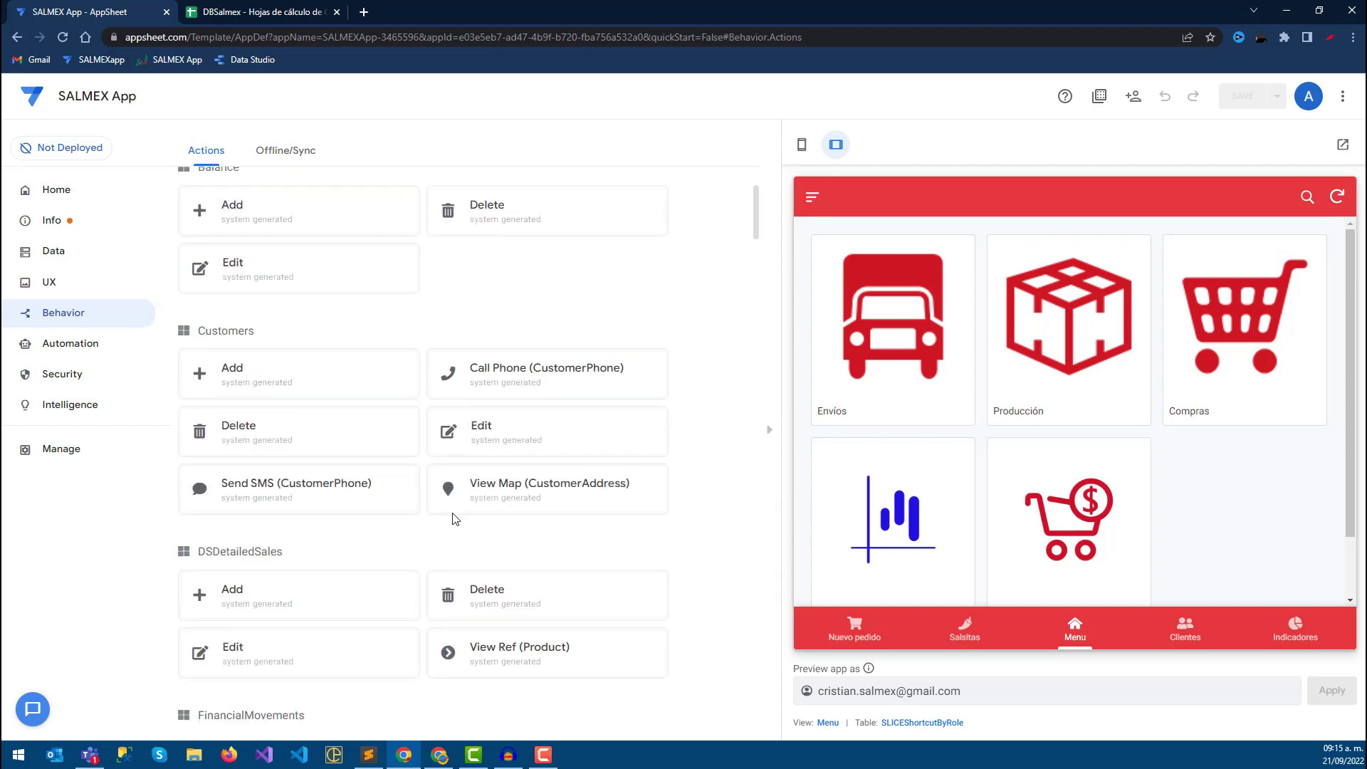
scroll(456, 518, "up", 3)
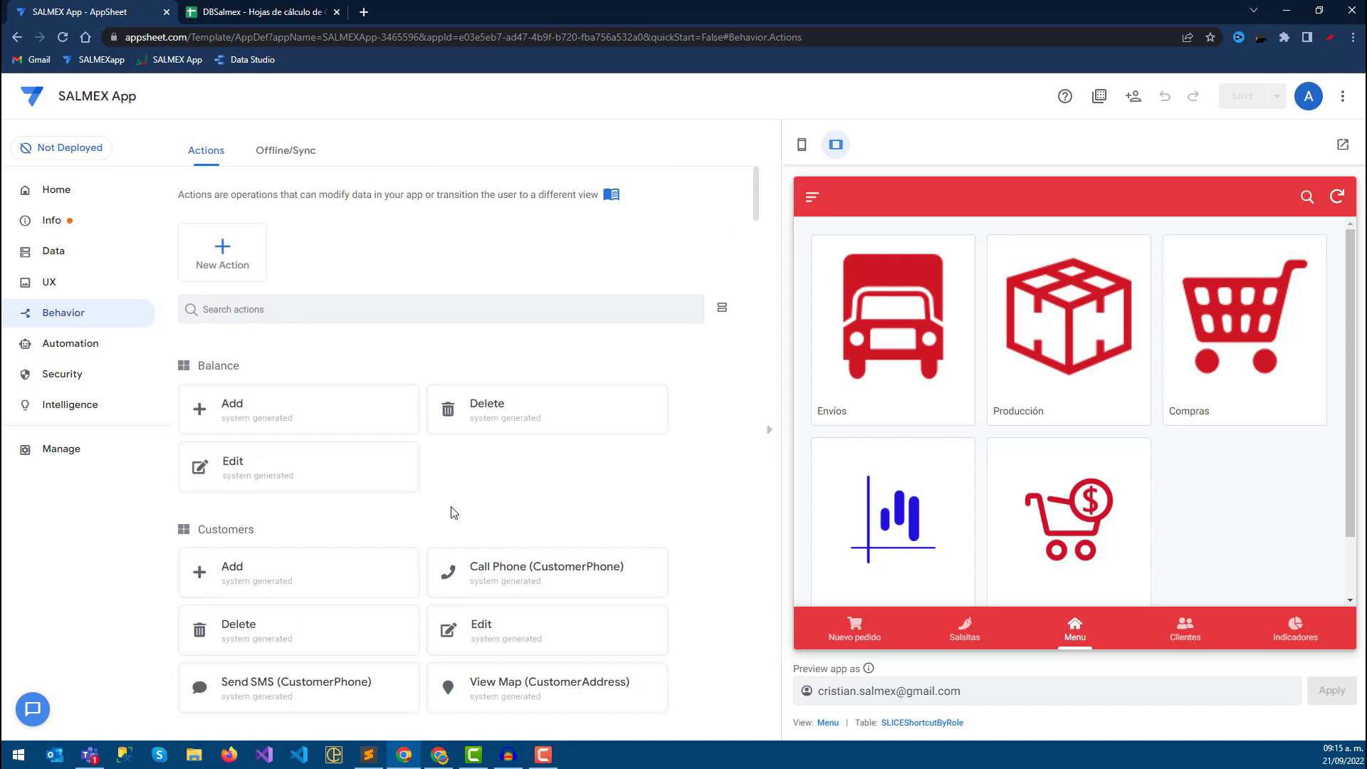
Open order 000388's $60.00 details from the orders list in the preview.
left_click(341, 311)
left_click(1099, 527)
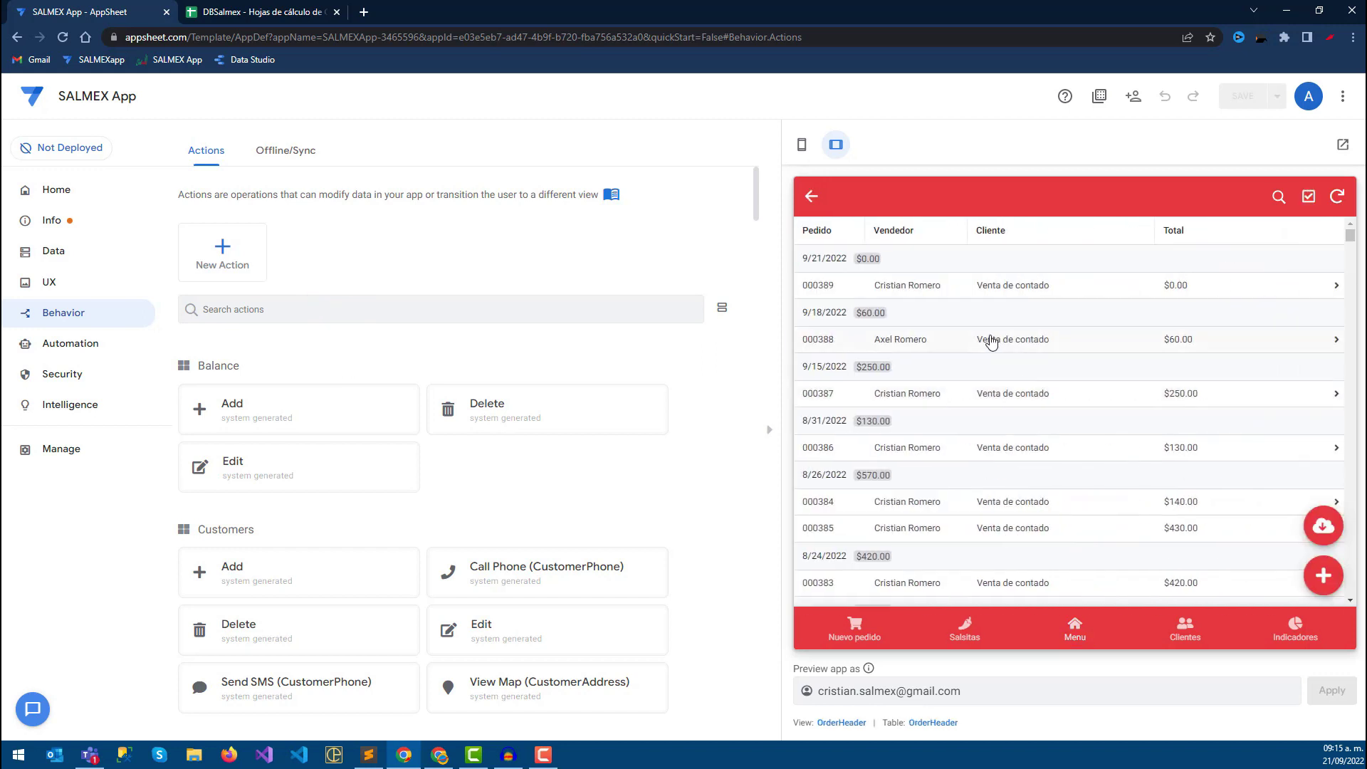
left_click(990, 342)
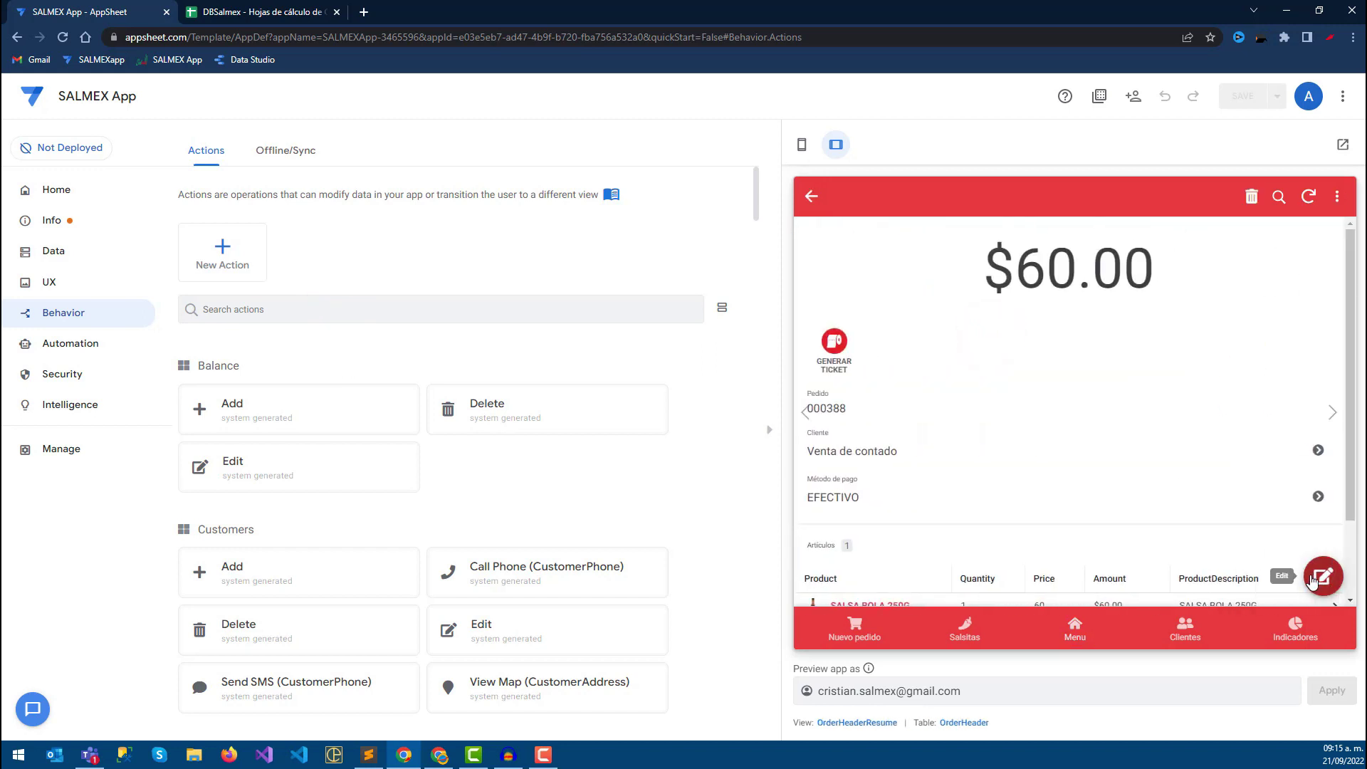
Search the actions for 'Edit' and expand the OrderHeader Edit action's appearance settings.
left_click(346, 310)
type("Edit")
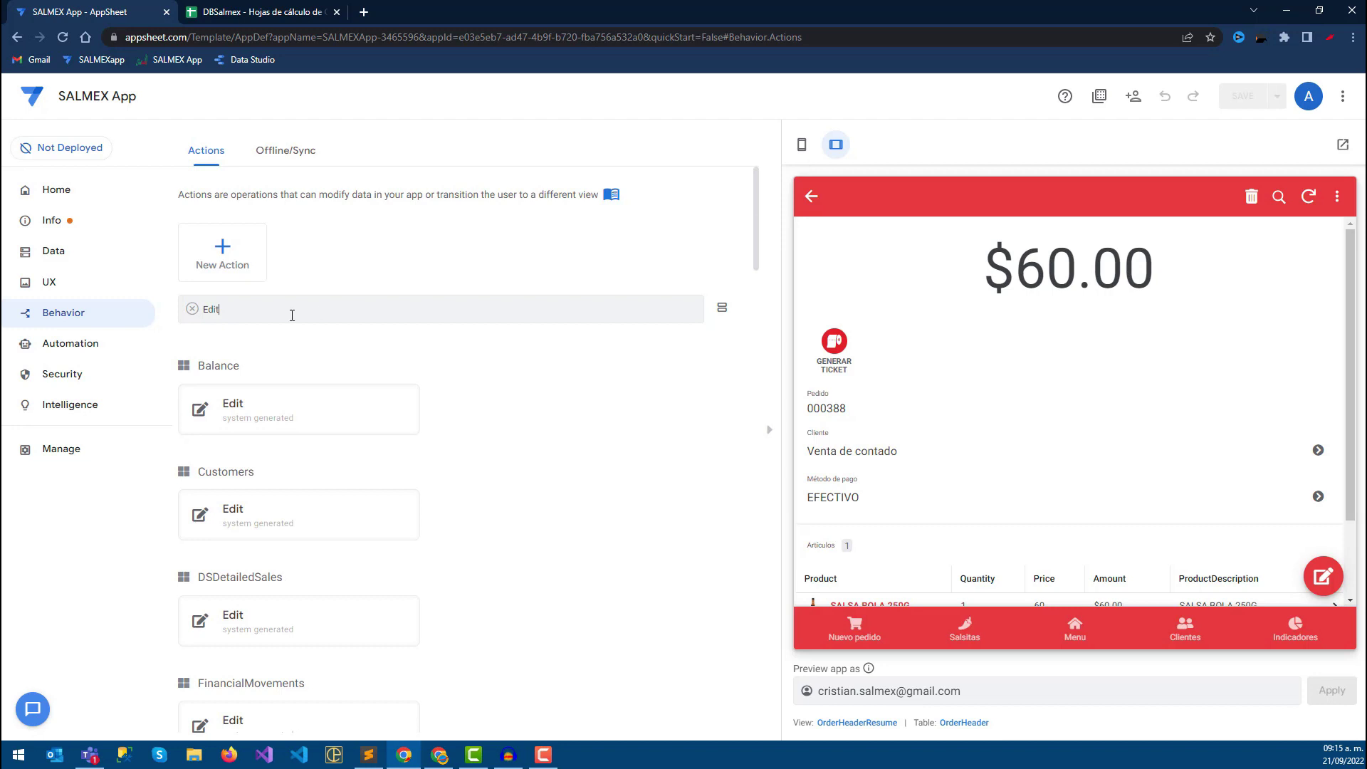
double_click(205, 365)
left_click_drag(213, 472, 248, 472)
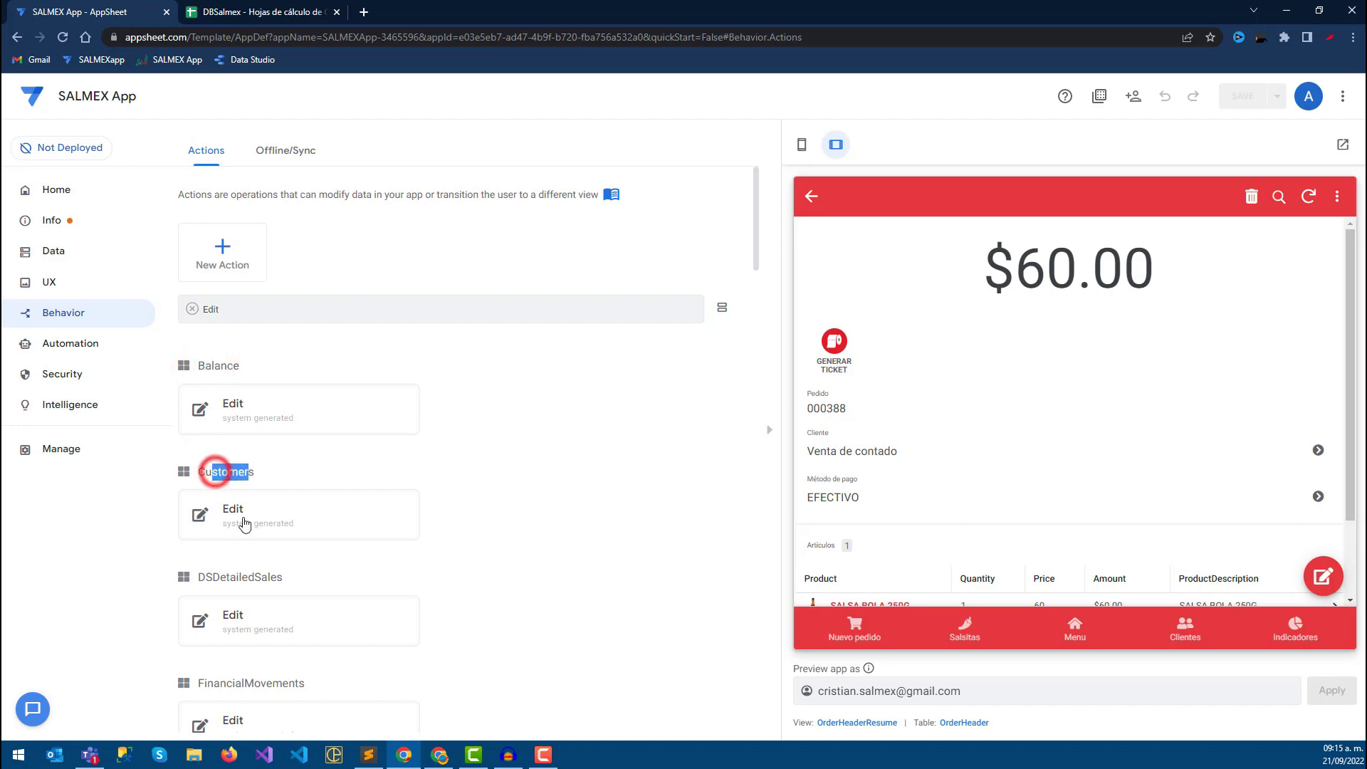
scroll(220, 612, "down", 1)
left_click_drag(221, 612, 265, 612)
scroll(308, 587, "down", 2)
scroll(282, 464, "down", 3)
scroll(283, 464, "down", 2)
left_click_drag(218, 329, 254, 326)
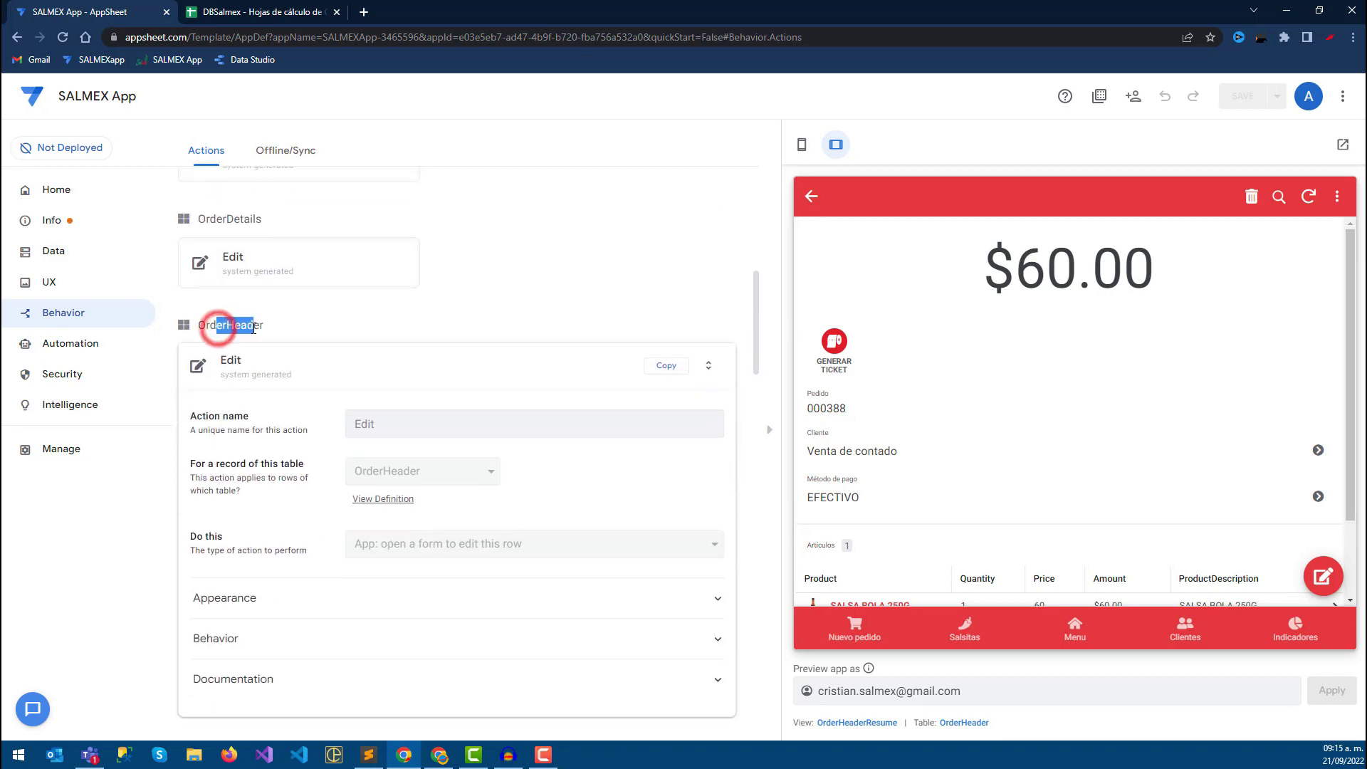
left_click(212, 609)
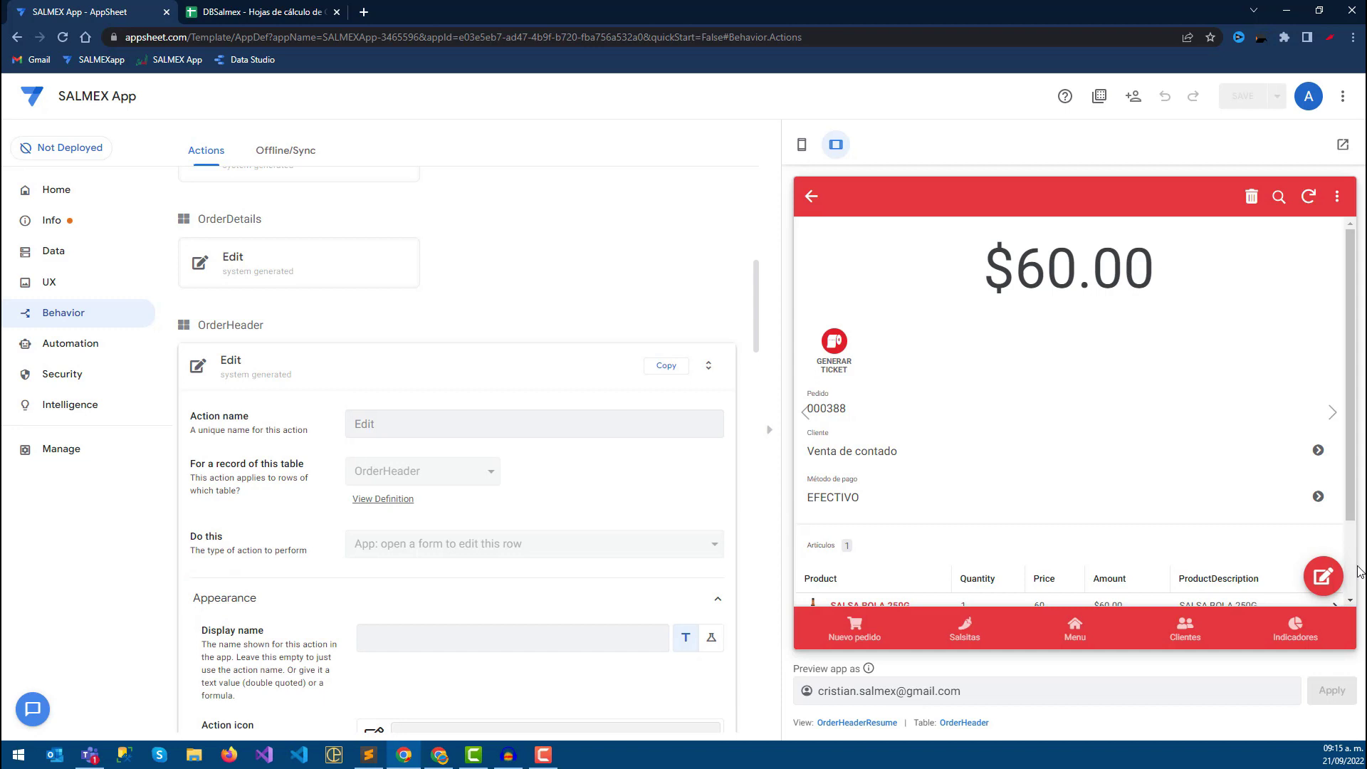
Choose the pencil icon as the Edit action's icon.
scroll(427, 570, "down", 2)
scroll(410, 562, "down", 2)
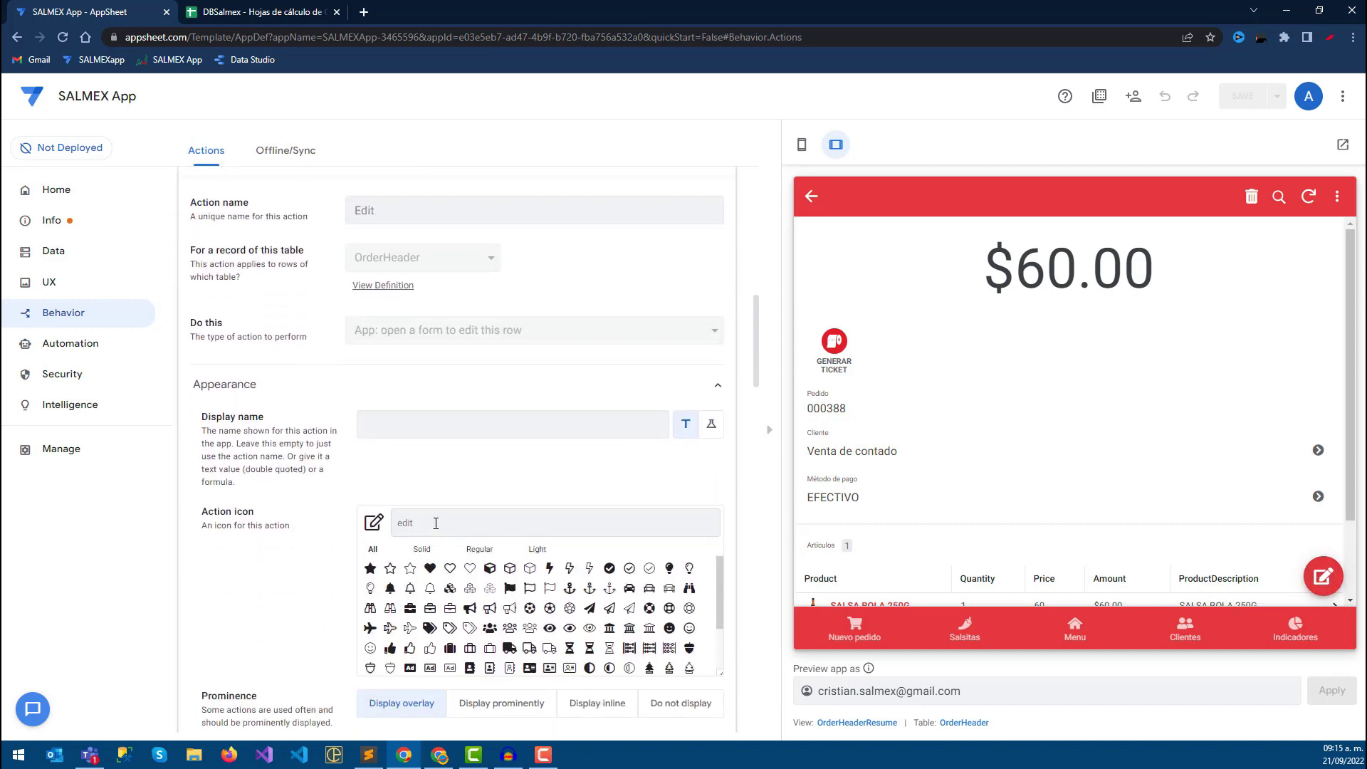
type("penci")
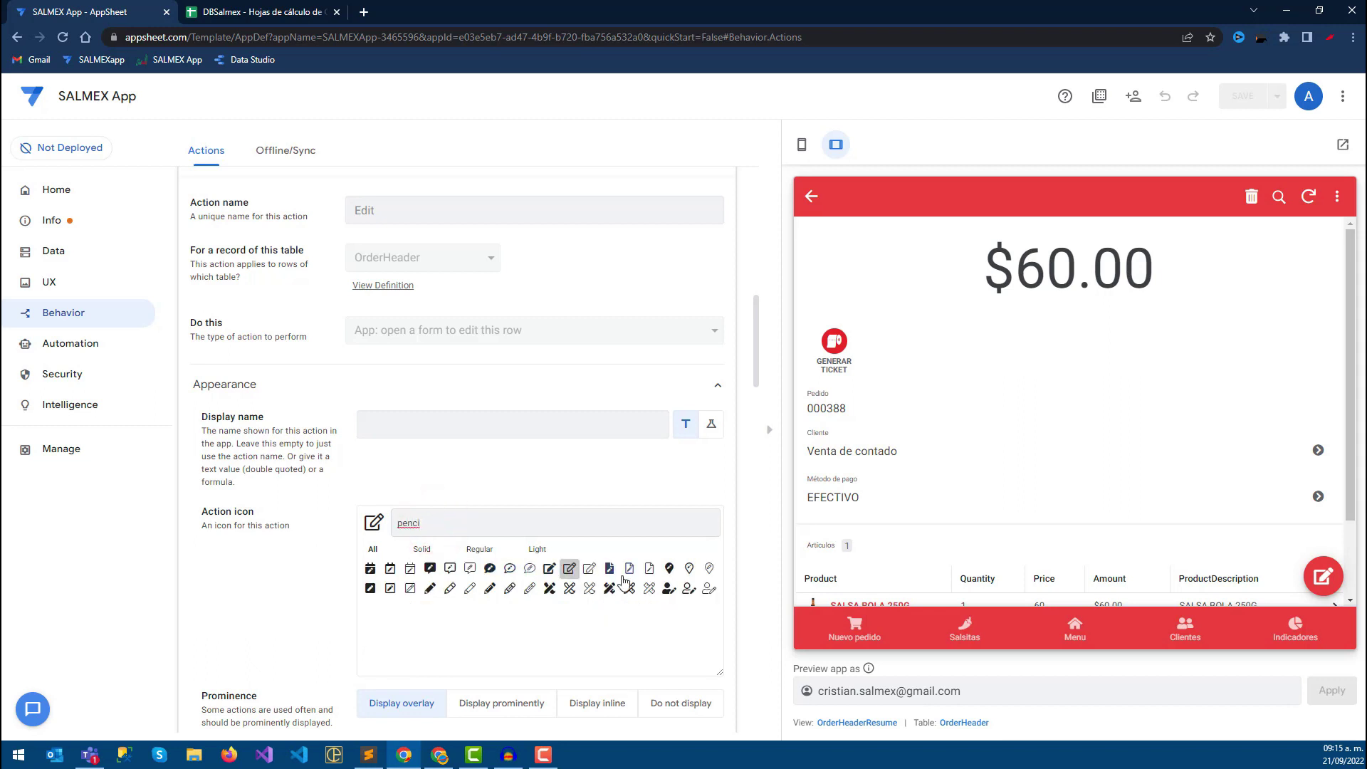
left_click(431, 590)
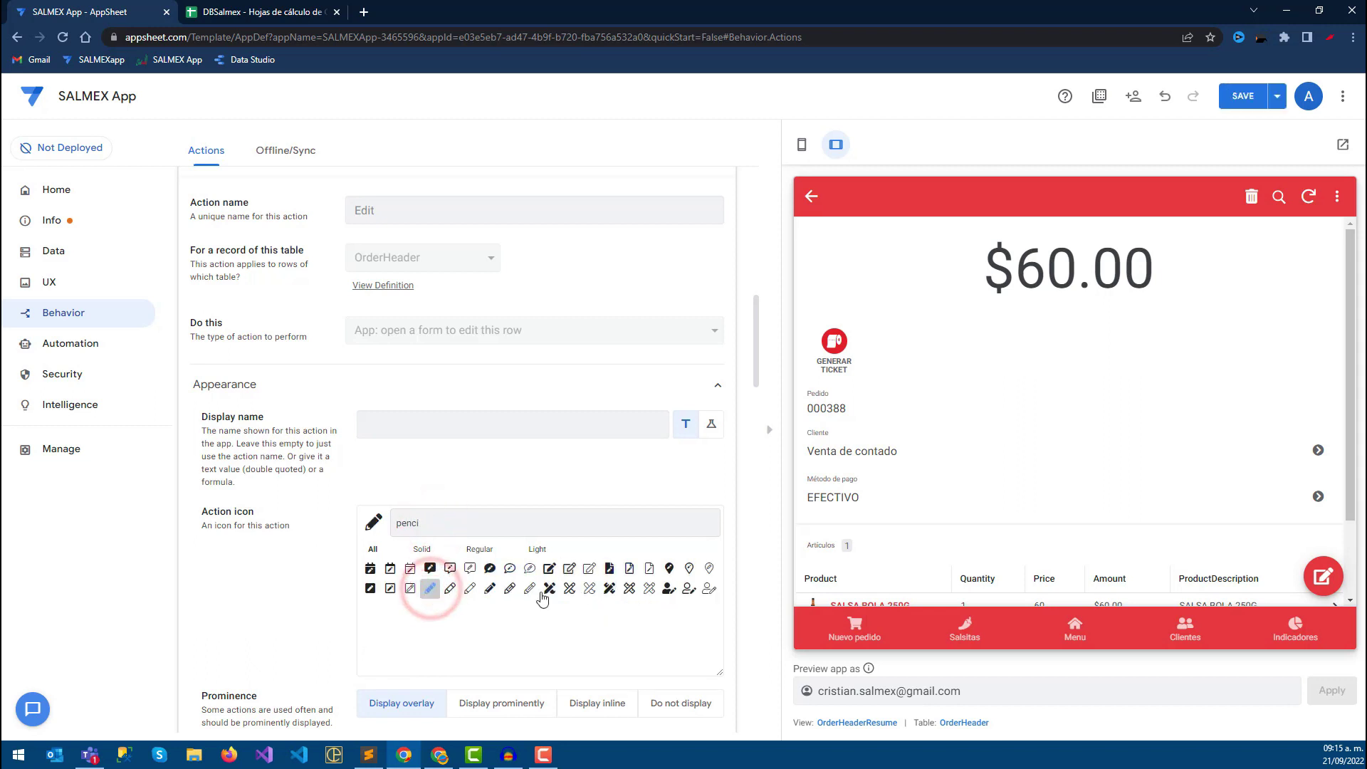
Set the Edit action's display name to 'Editar' and expand its Behavior section.
left_click(420, 422)
mouse_move(1323, 577)
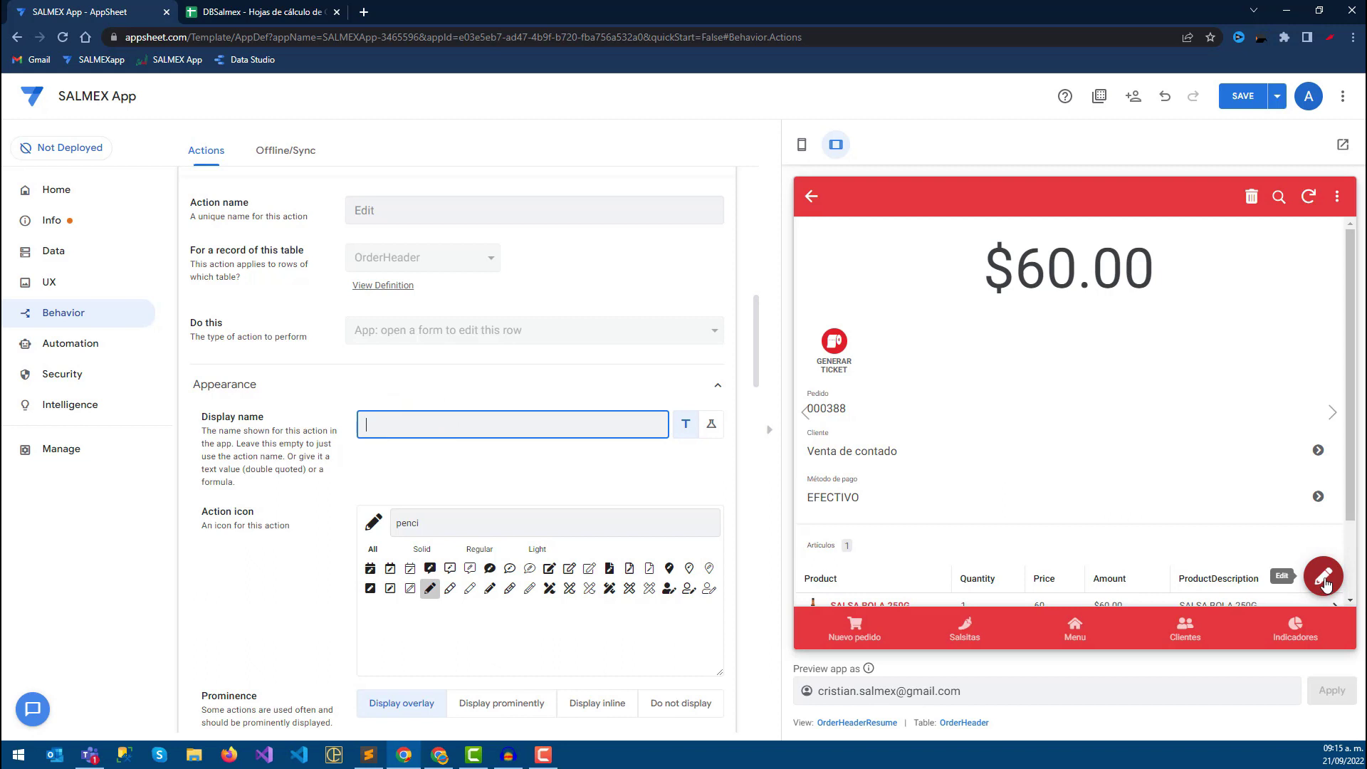
left_click(405, 425)
type("Editar")
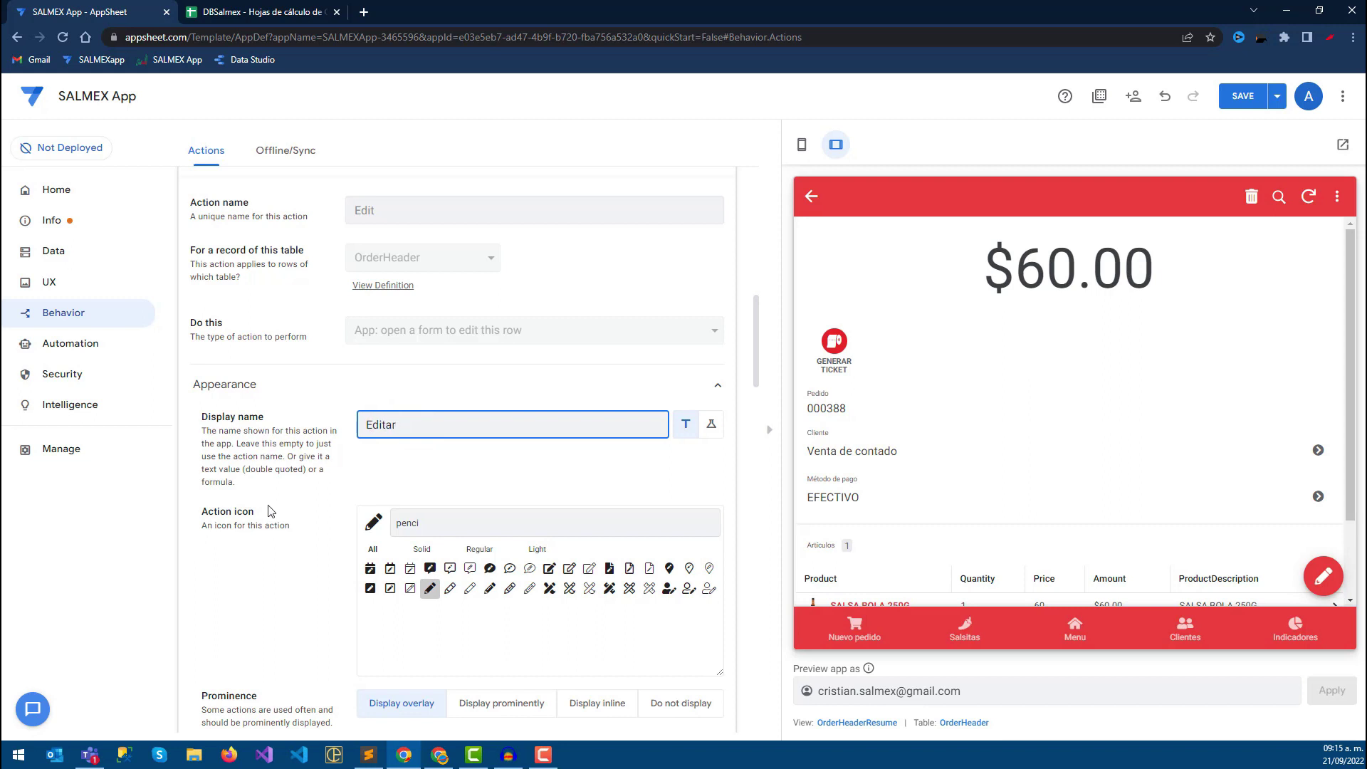
scroll(269, 510, "down", 4)
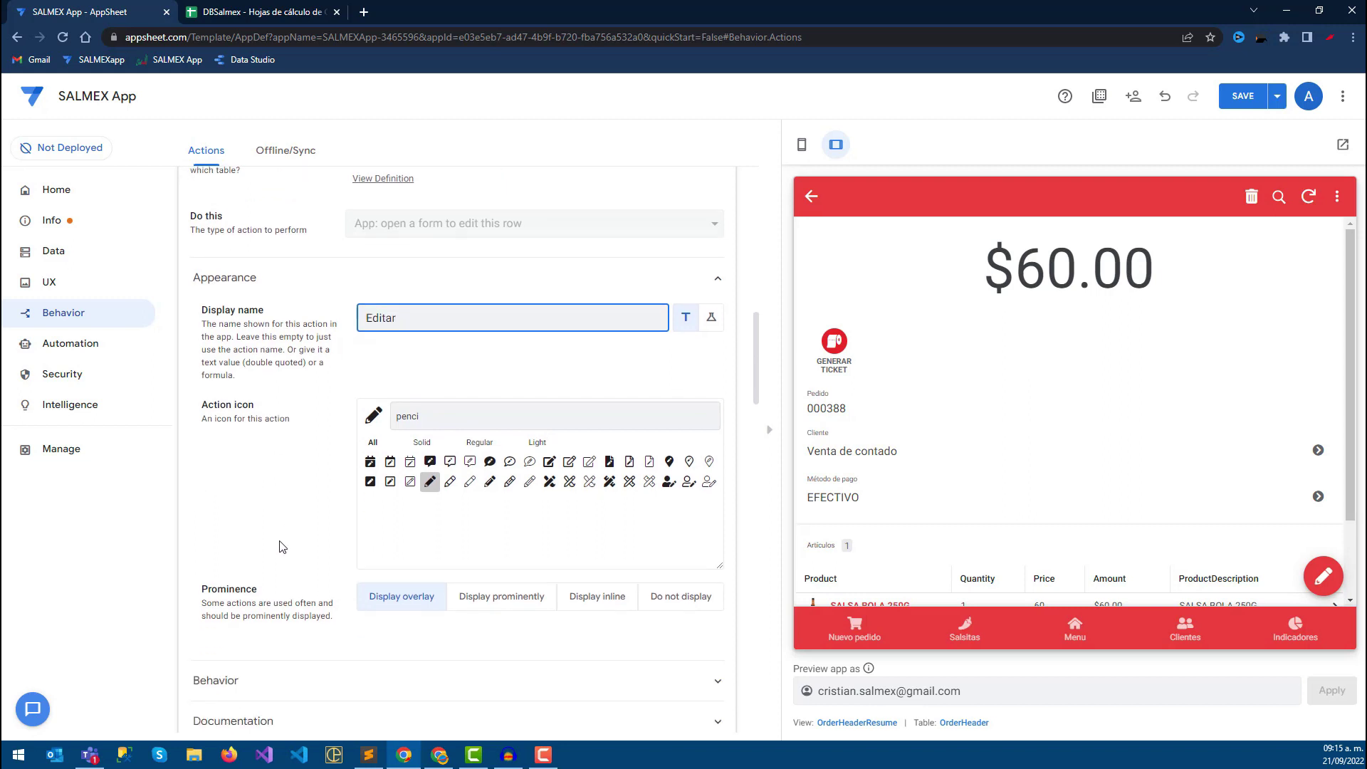
left_click(231, 511)
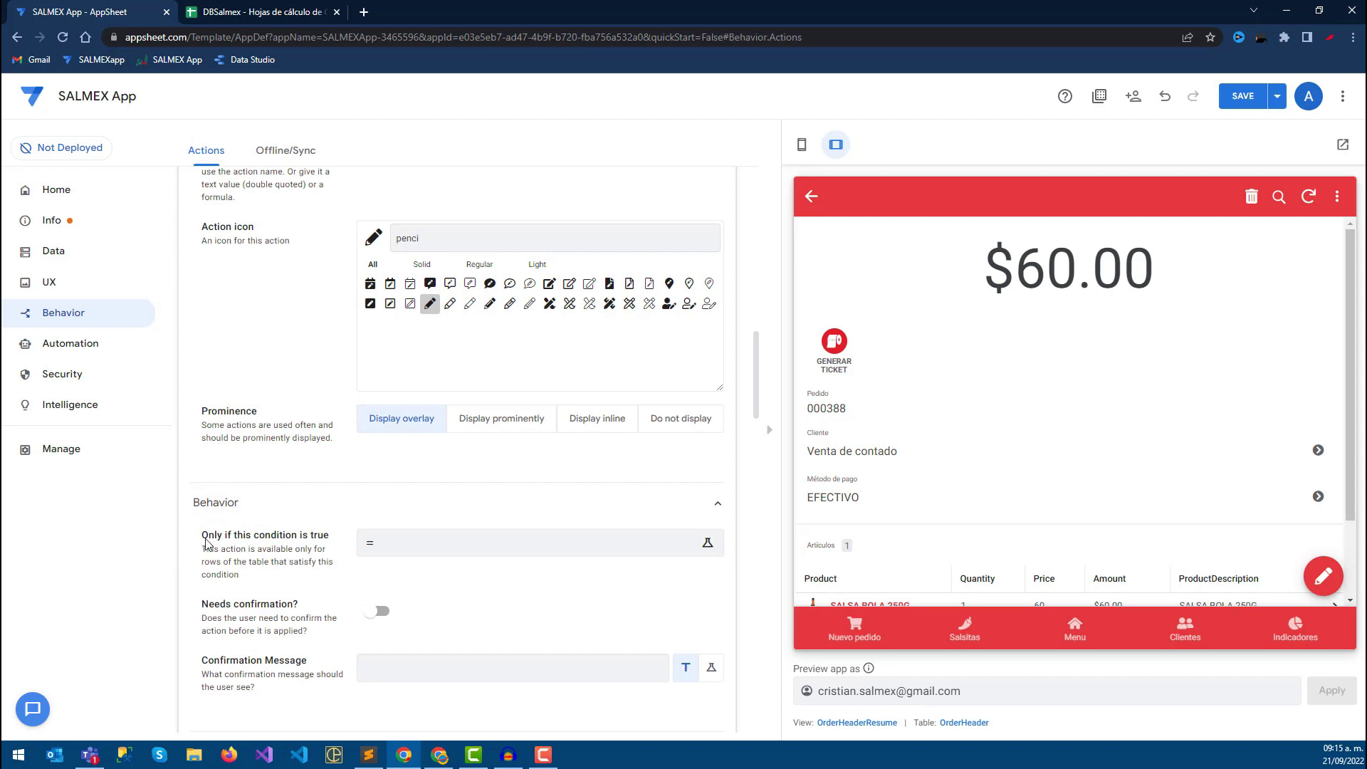
Paste the prepared OR/AND LOOKUP formula into the Edit action's condition and delete a blank line.
left_click(397, 554)
left_click_drag(1009, 235, 1014, 403)
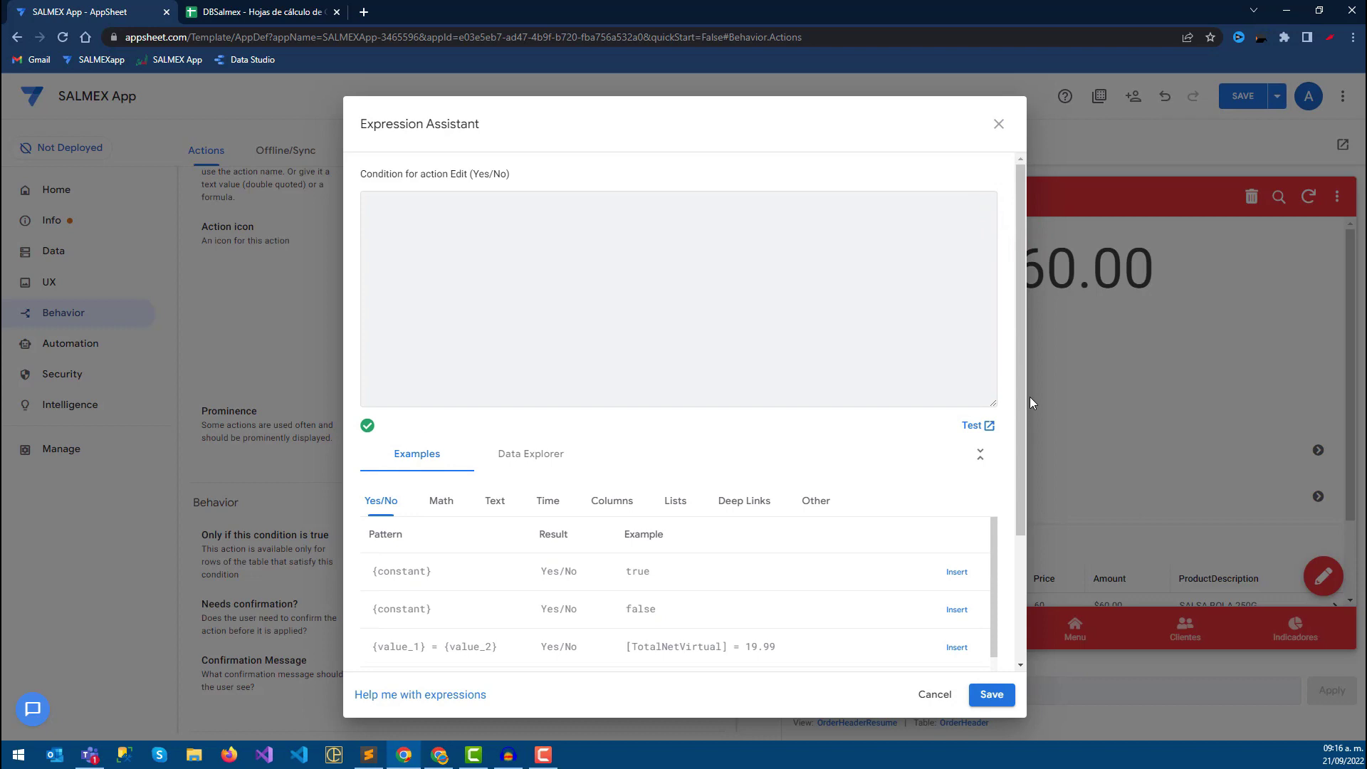
key("alt+Tab")
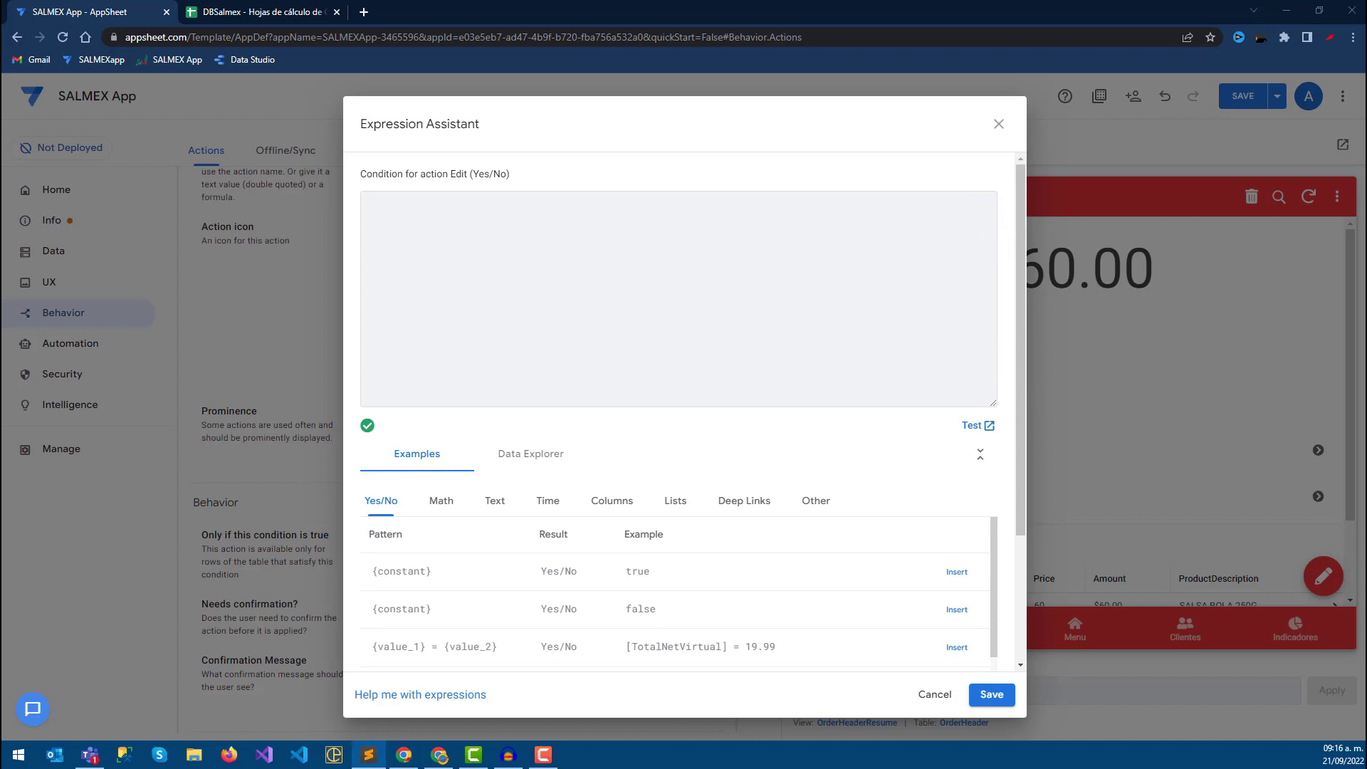
left_click(464, 250)
type("OR (     AND     (        LOOKUP(USEREMAIL(), \"Users\", \"UserEmail\", \"UserActive\") = \"TRUE\"        ,[UserID] = LOOKUP(USEREMAIL(), \"Users\", \"UserEmail\", \"UserID\")      )     ,AND     (        LOOKUP(USEREMAIL(), \"Users\", \"UserEmail\", \"UserActive\") = \"TRUE\"        ,IN(LOOKUP(USEREMAIL(), \"Users\", \"UserEmail\", \"UserRole\"), { \"ADMIN\"})     ) )")
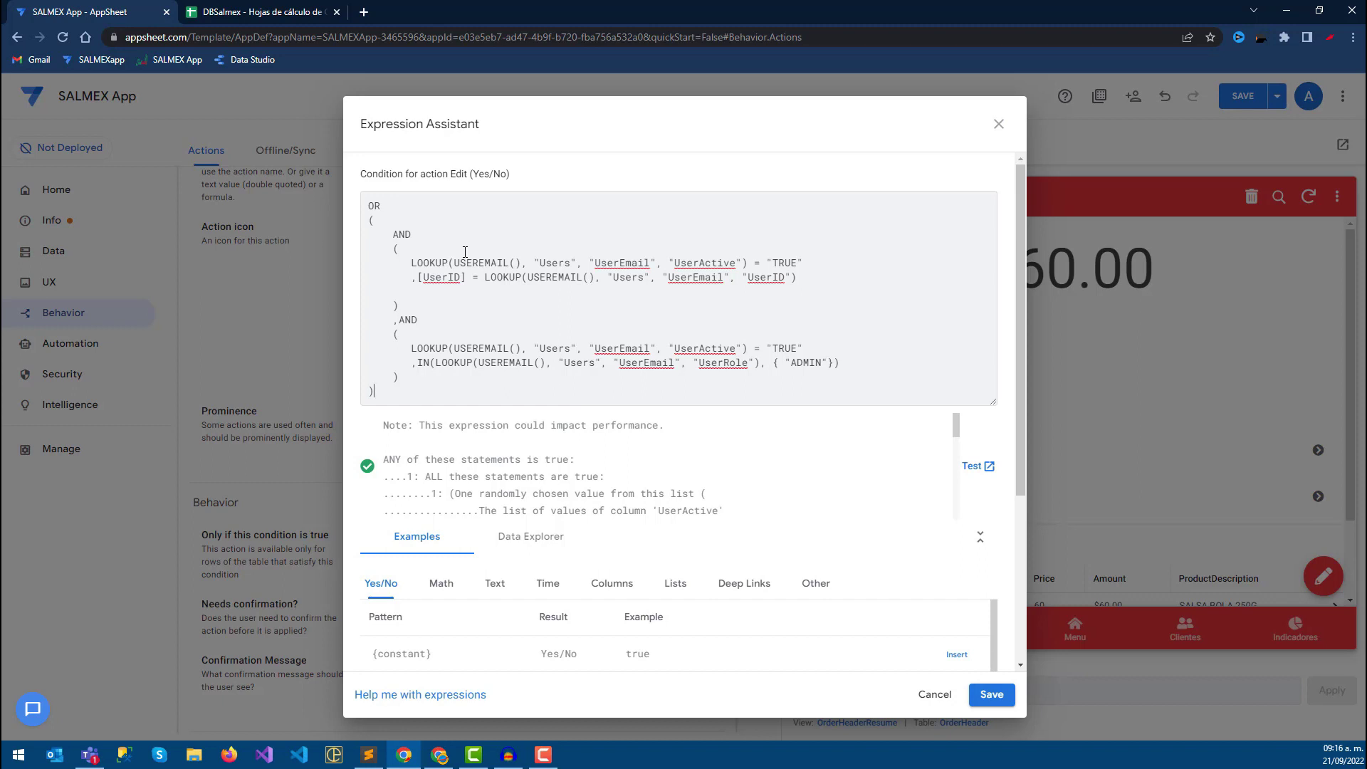
left_click(420, 299)
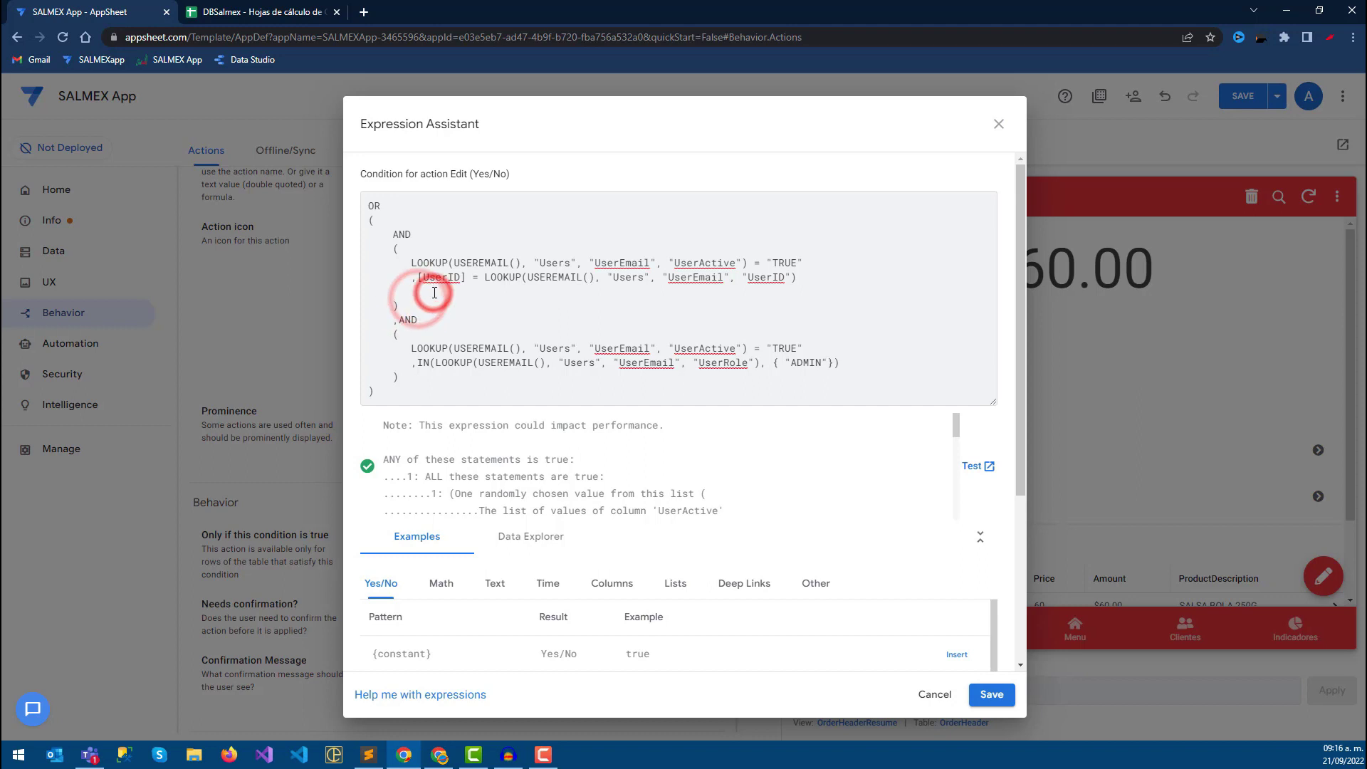
key("BackSpace")
Review the formula's OR structure and the first AND block's bracketed conditions.
left_click_drag(362, 201, 404, 365)
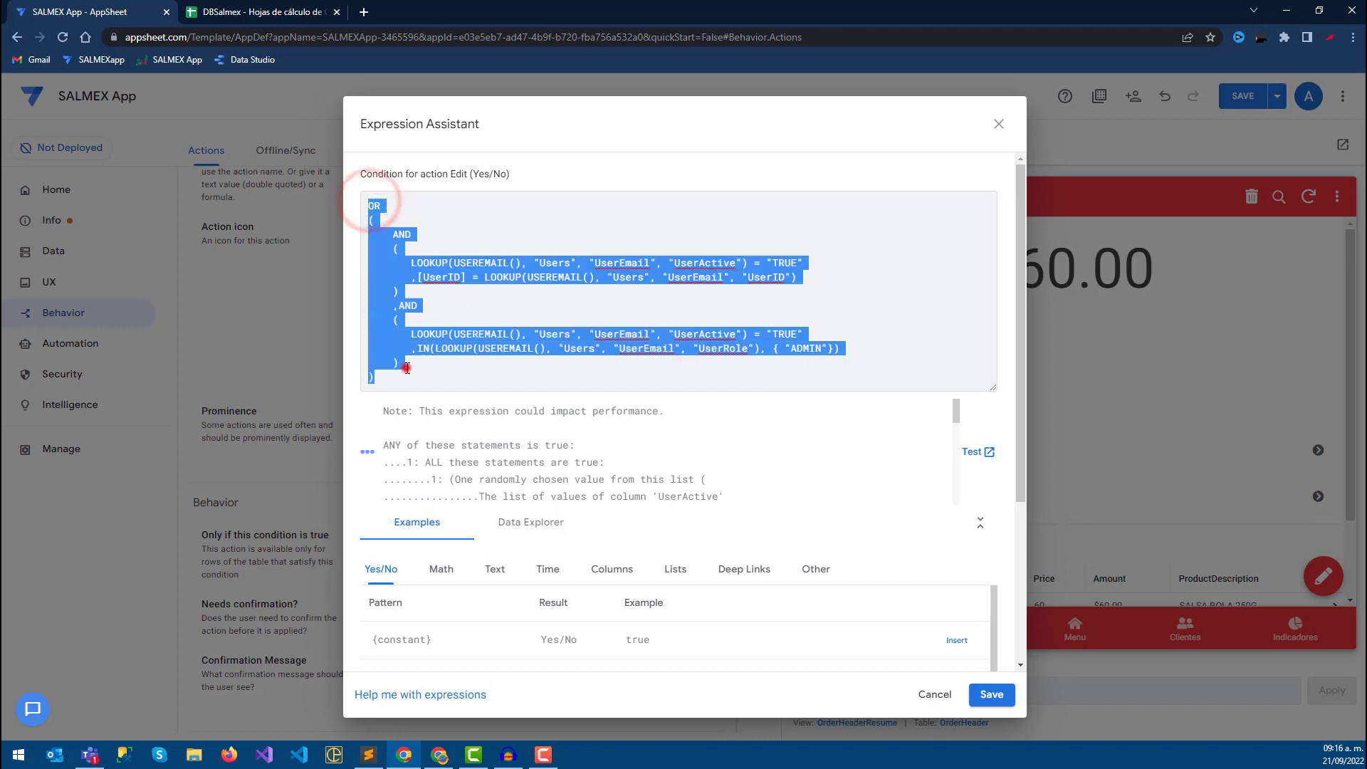
left_click(405, 365)
double_click(373, 207)
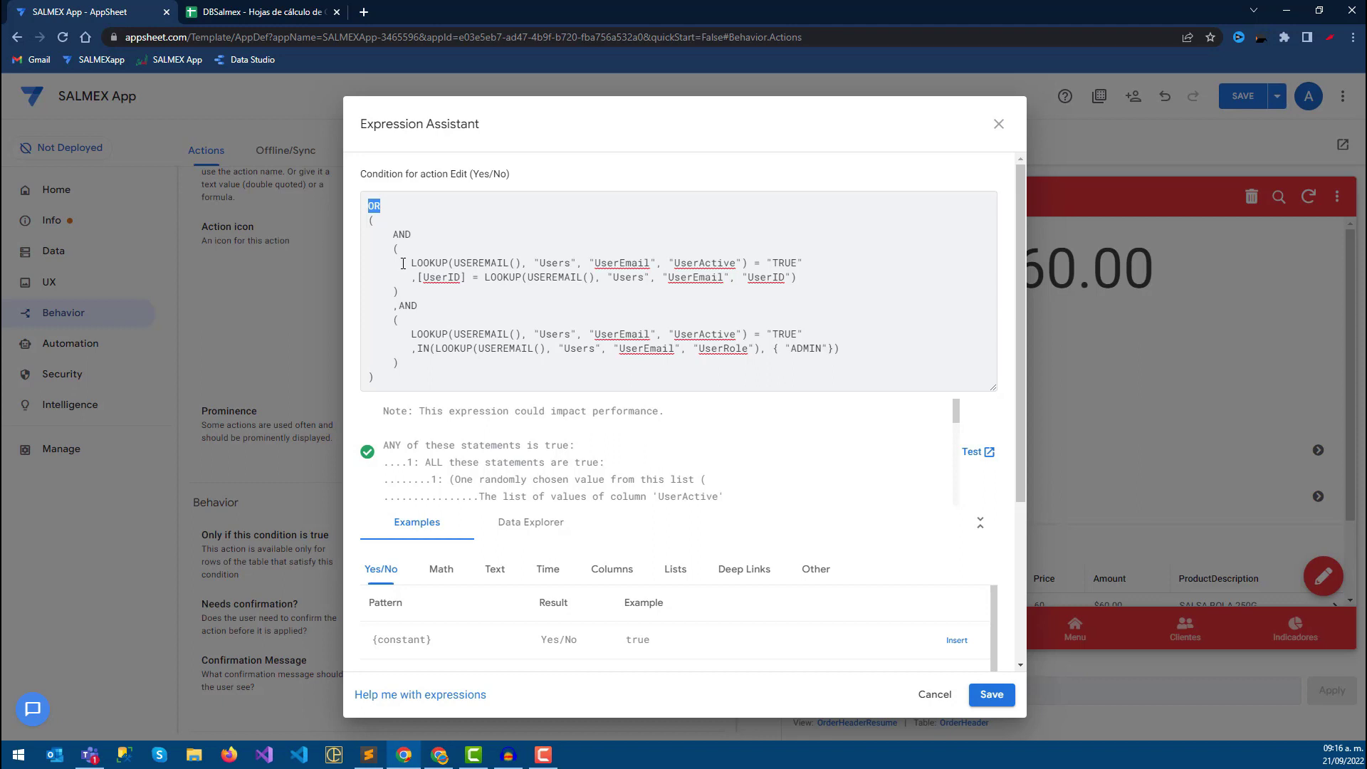
left_click_drag(410, 265, 798, 277)
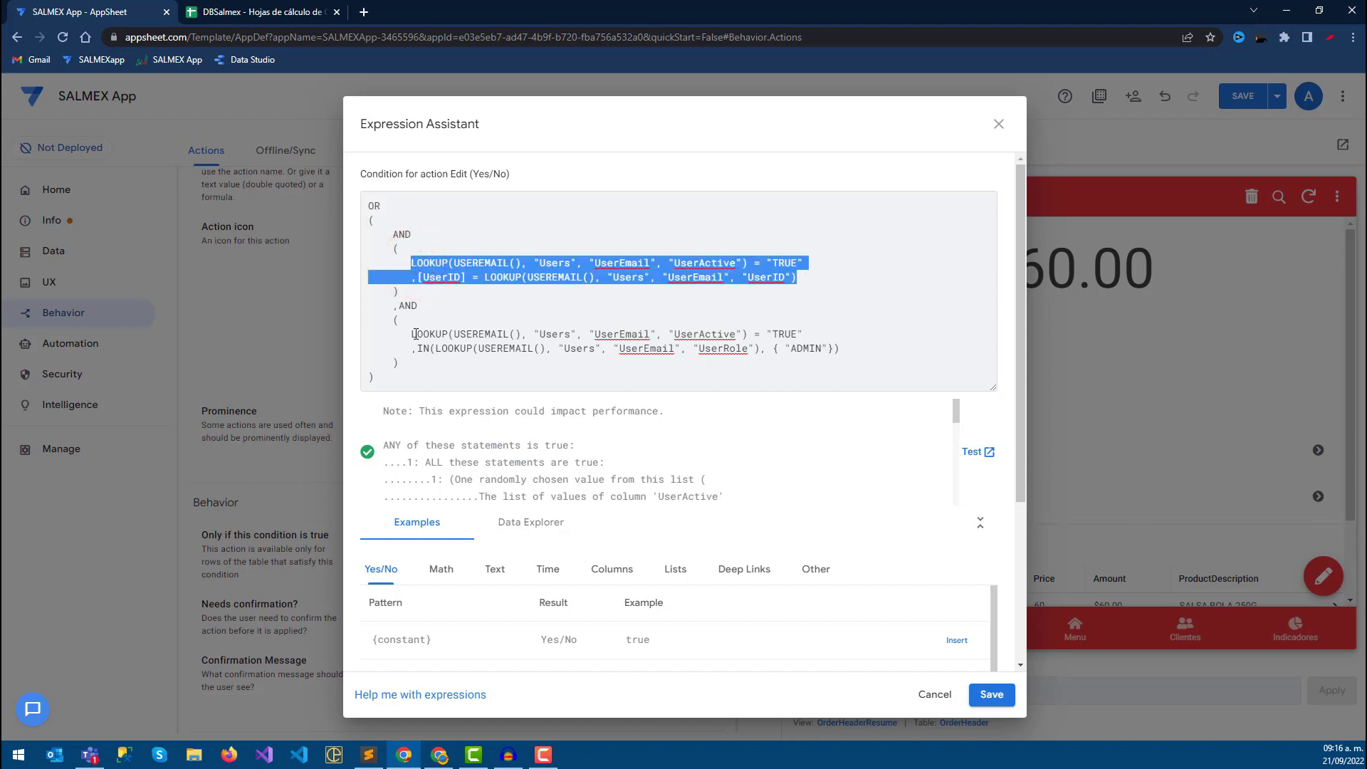
left_click_drag(415, 334, 844, 349)
left_click(859, 351)
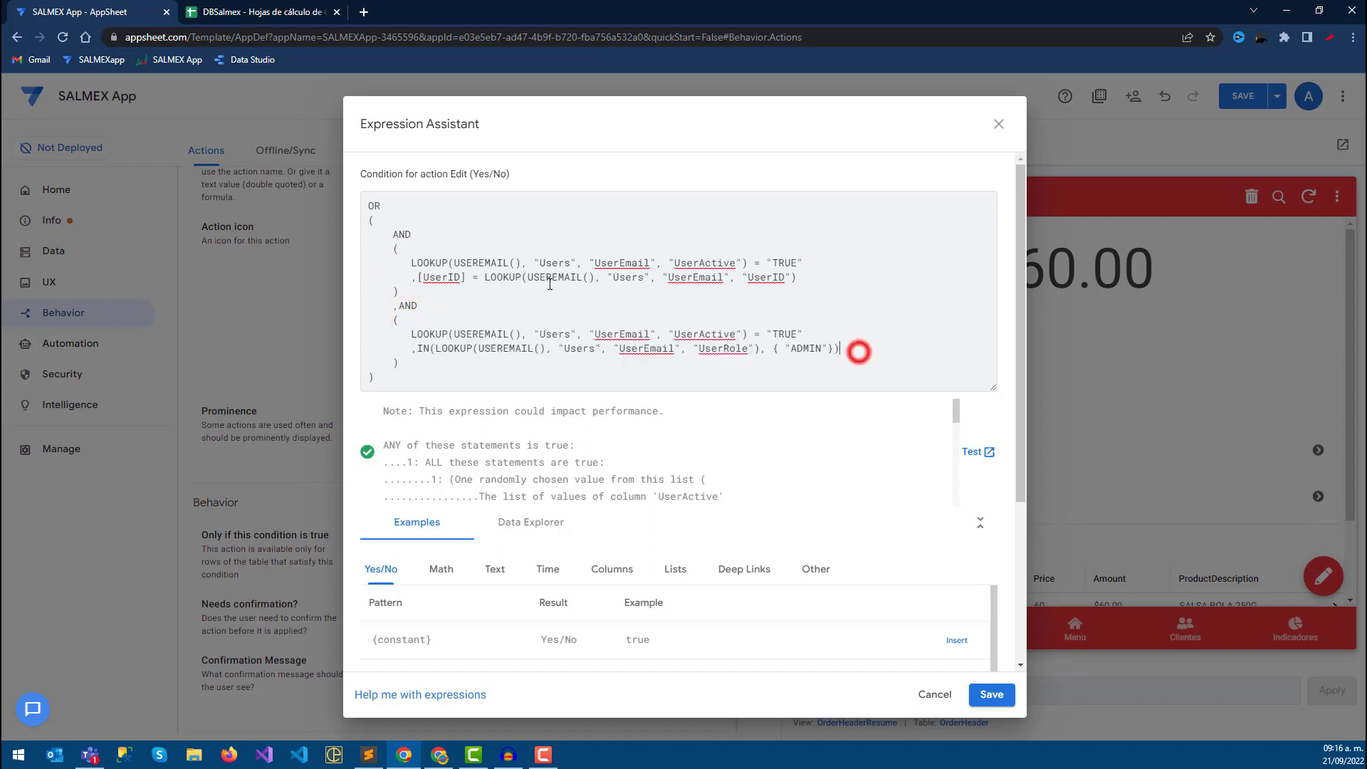
left_click(370, 203)
left_click(393, 232)
left_click_drag(392, 231, 418, 285)
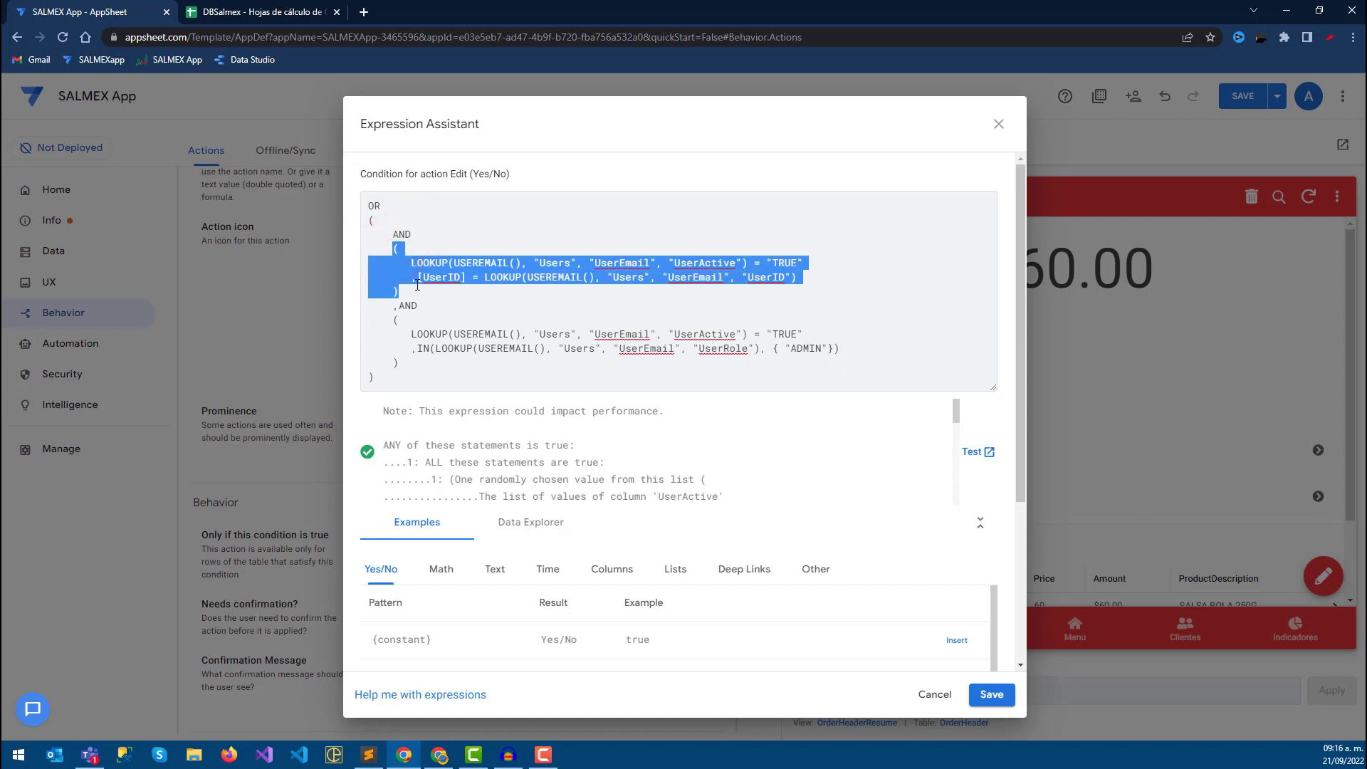
left_click(396, 250)
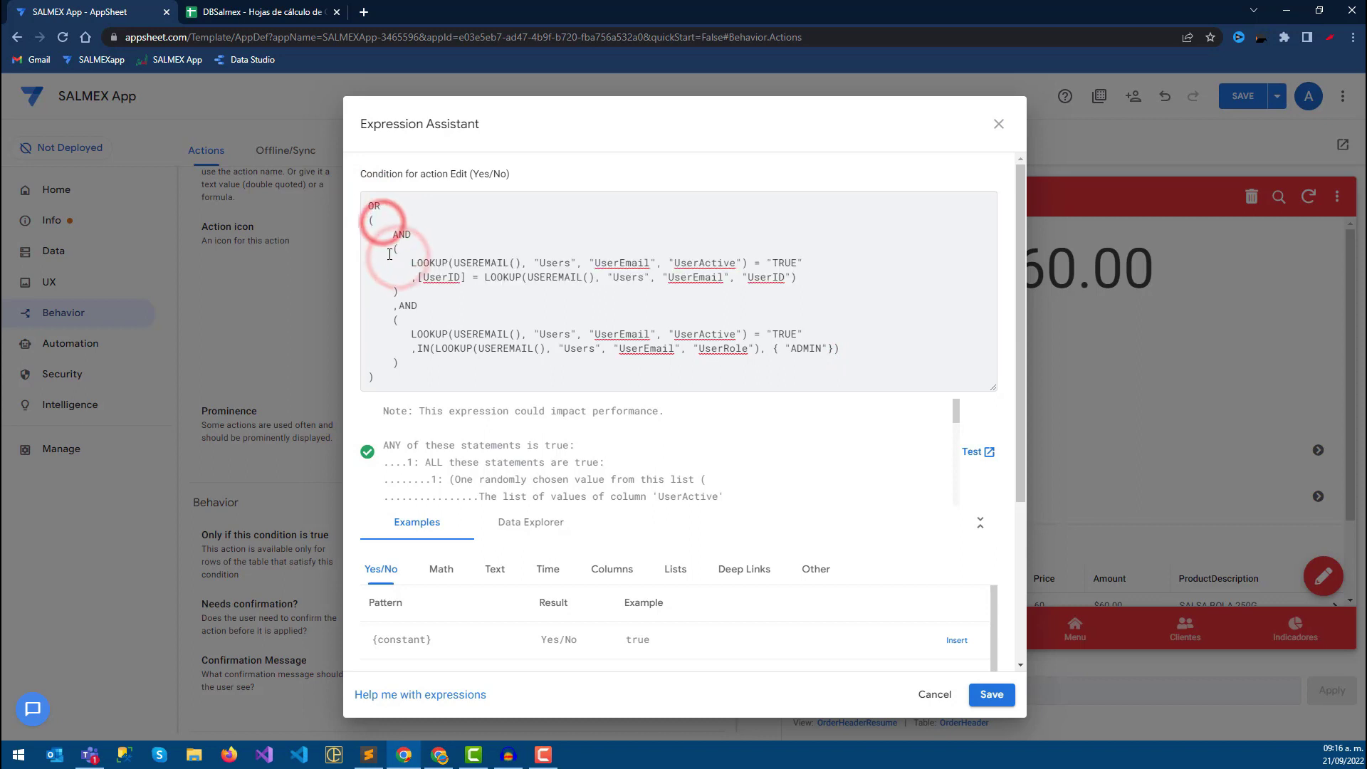
left_click_drag(396, 249, 417, 292)
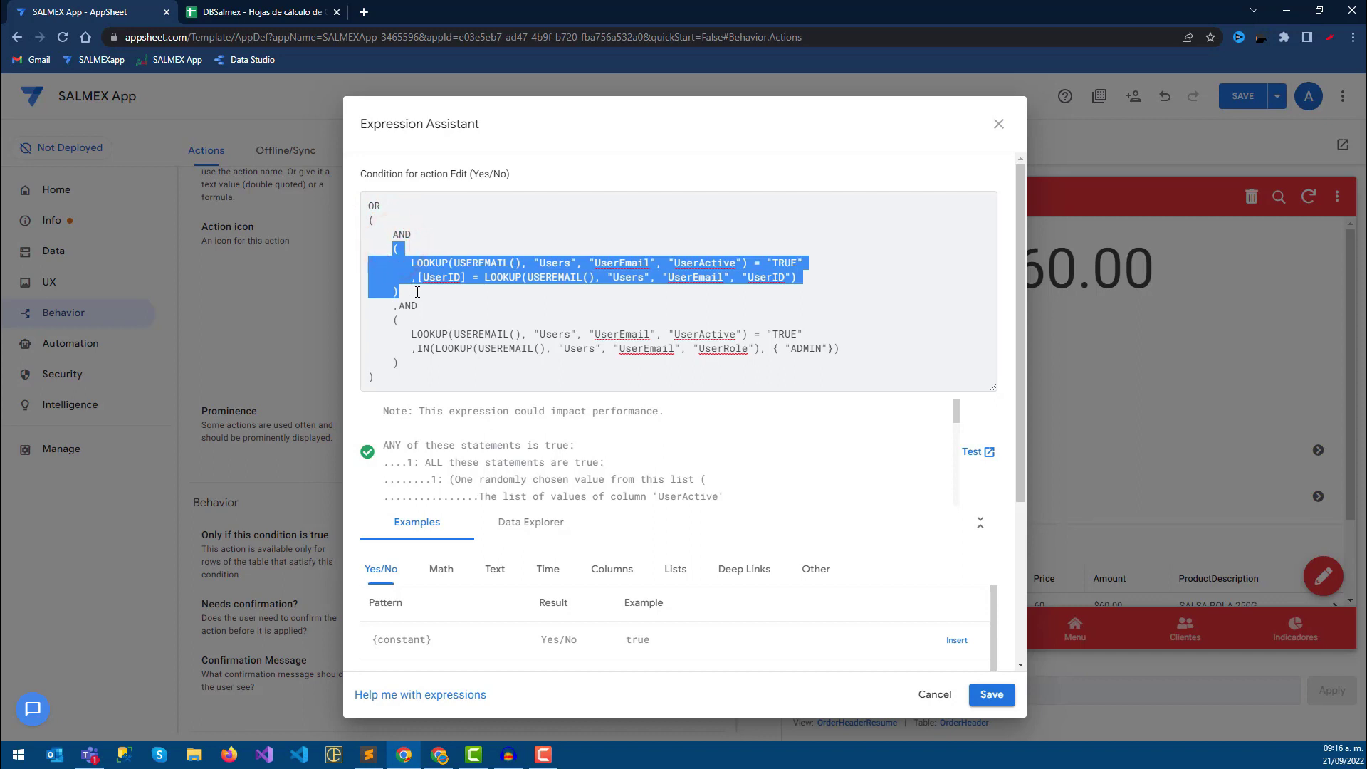
left_click(417, 292)
Review the ownership [UserID] check and the admin AND block, then save the condition.
left_click_drag(411, 264, 840, 269)
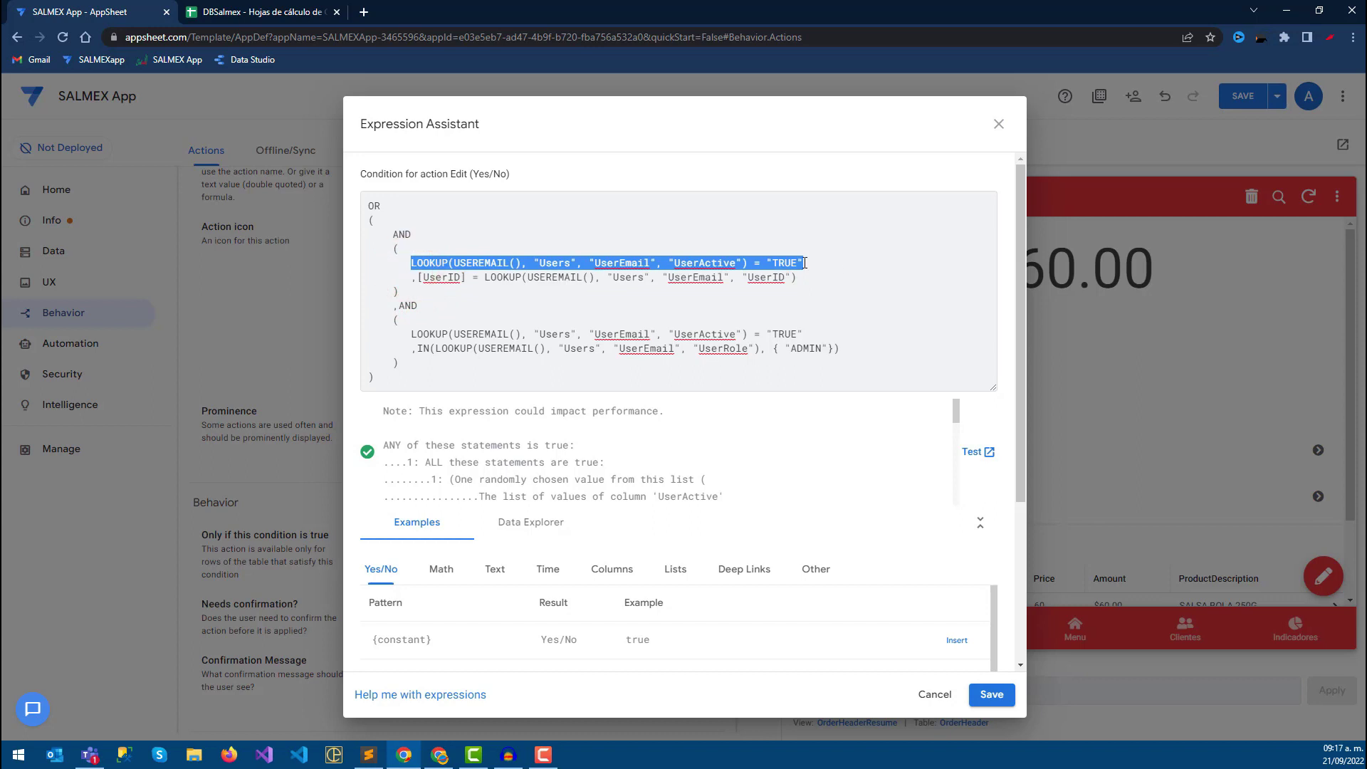
triple_click(411, 277)
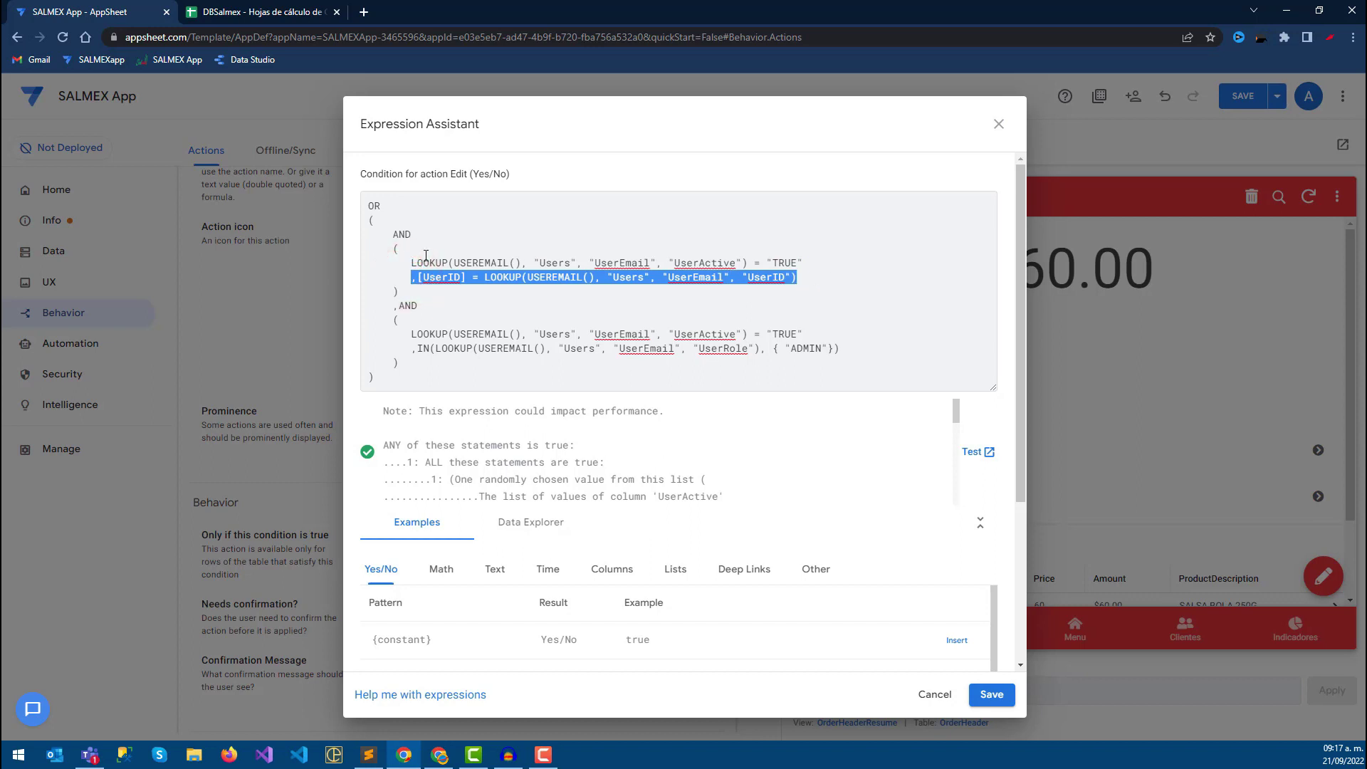
left_click_drag(397, 246, 397, 207)
left_click(389, 307)
mouse_move(408, 306)
left_mouse_down()
mouse_move(399, 364)
mouse_move(696, 336)
left_mouse_up()
left_click_drag(803, 334, 437, 335)
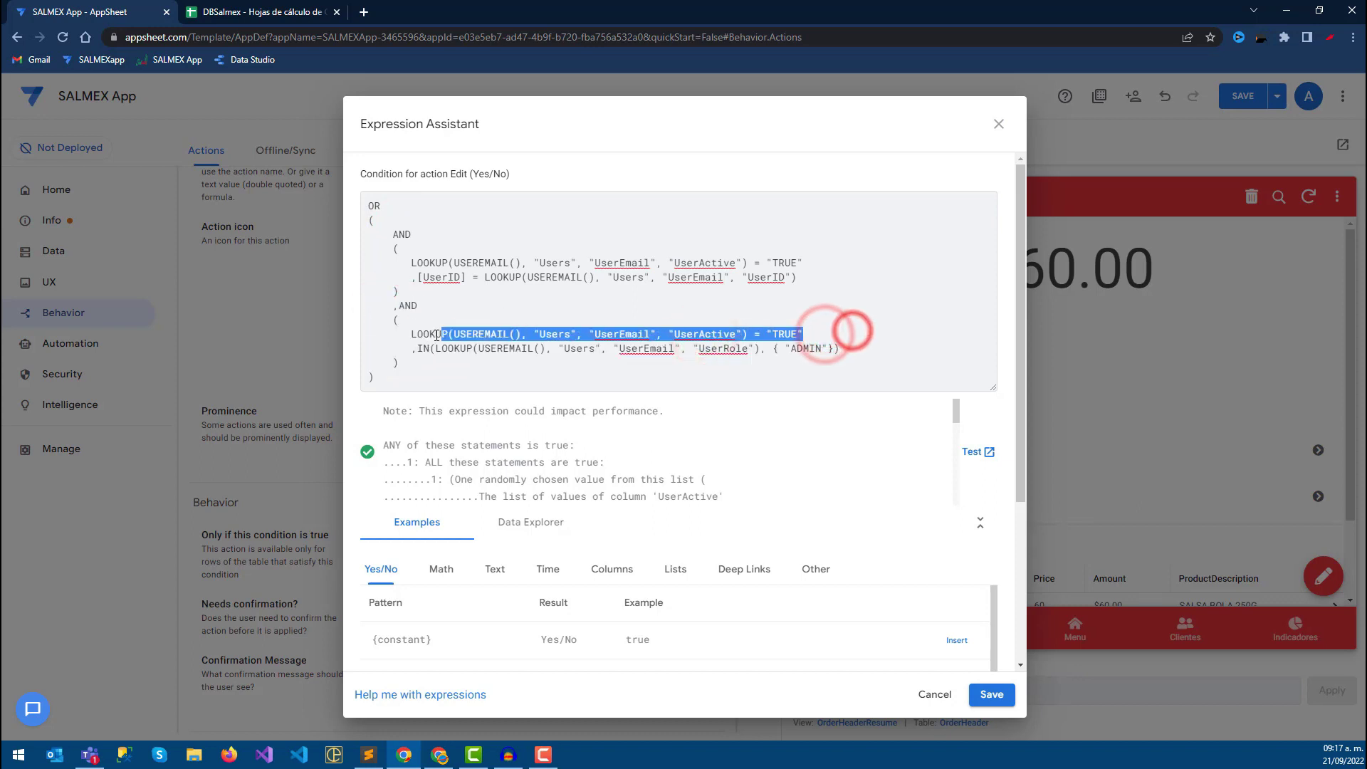
left_click(467, 310)
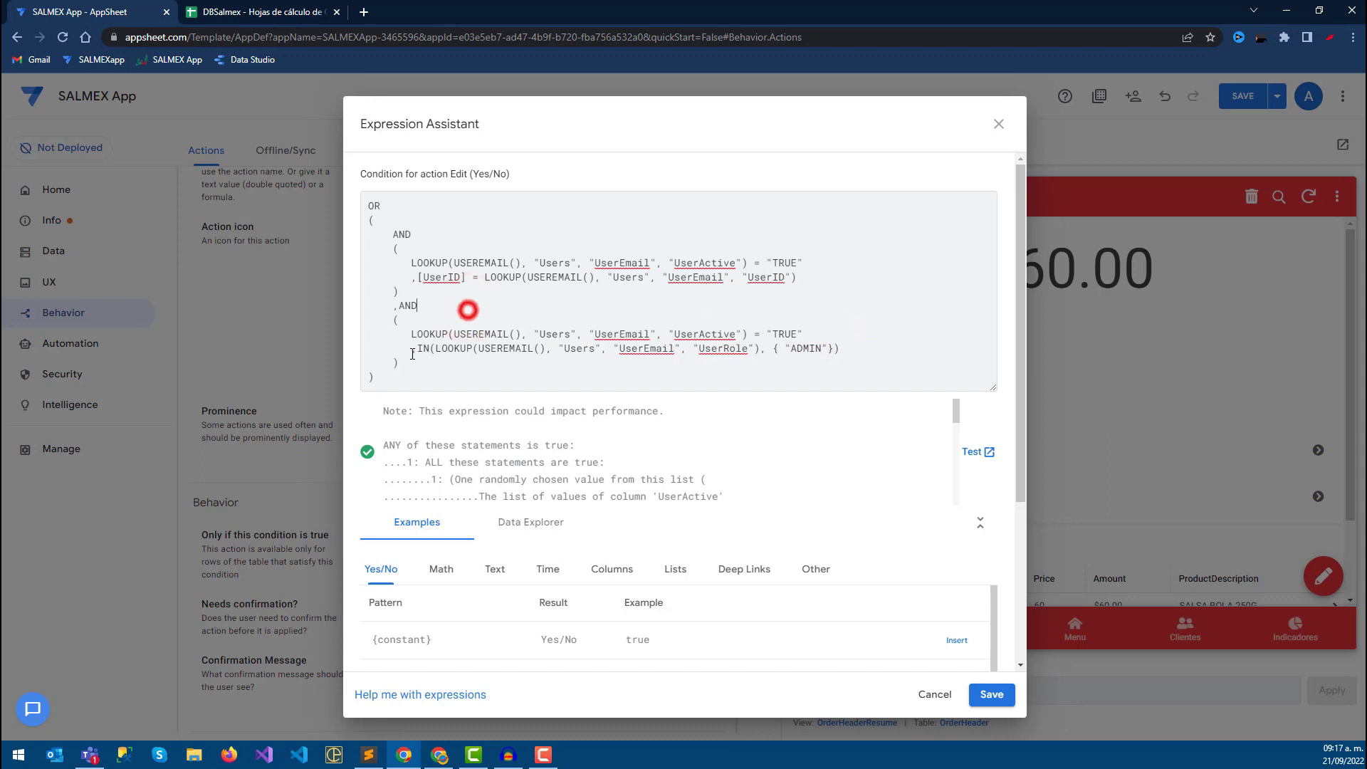
left_click_drag(382, 376, 384, 214)
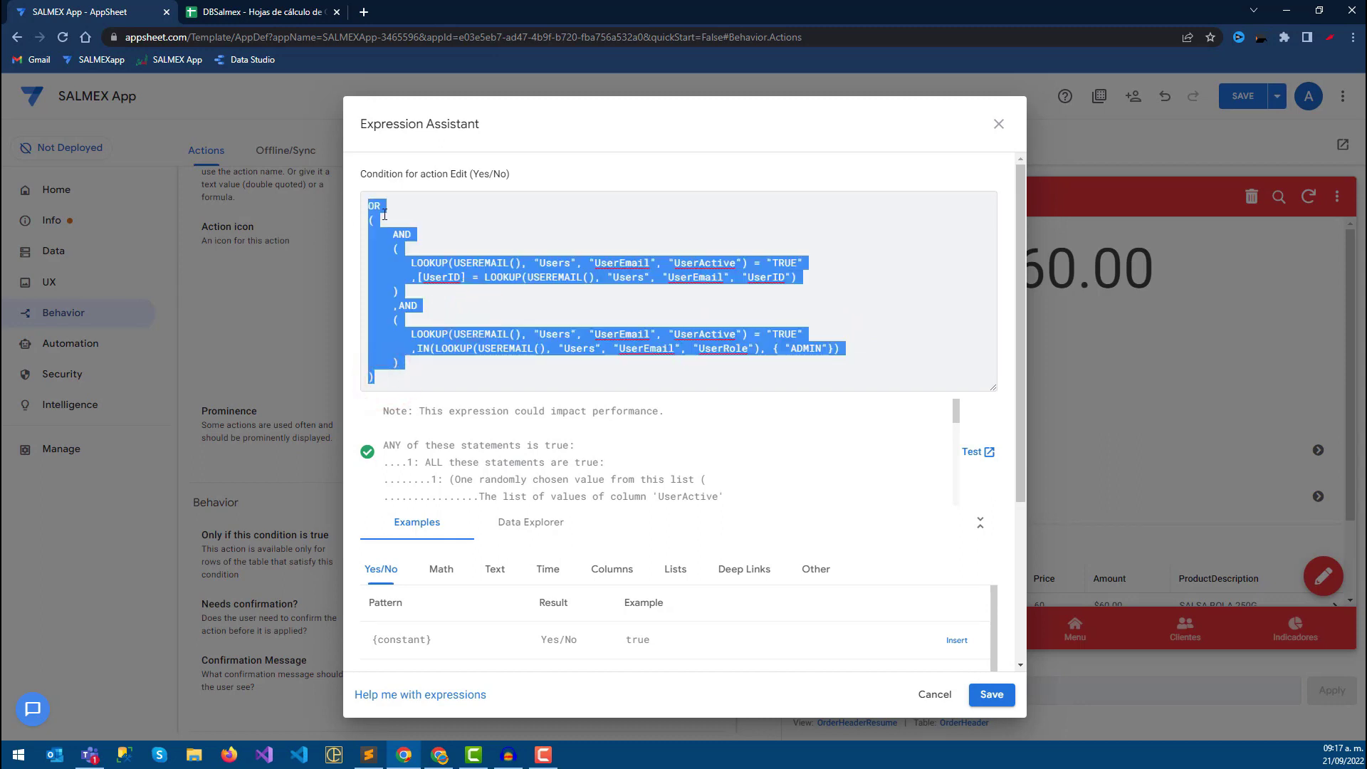
left_click(499, 246)
left_click(1000, 698)
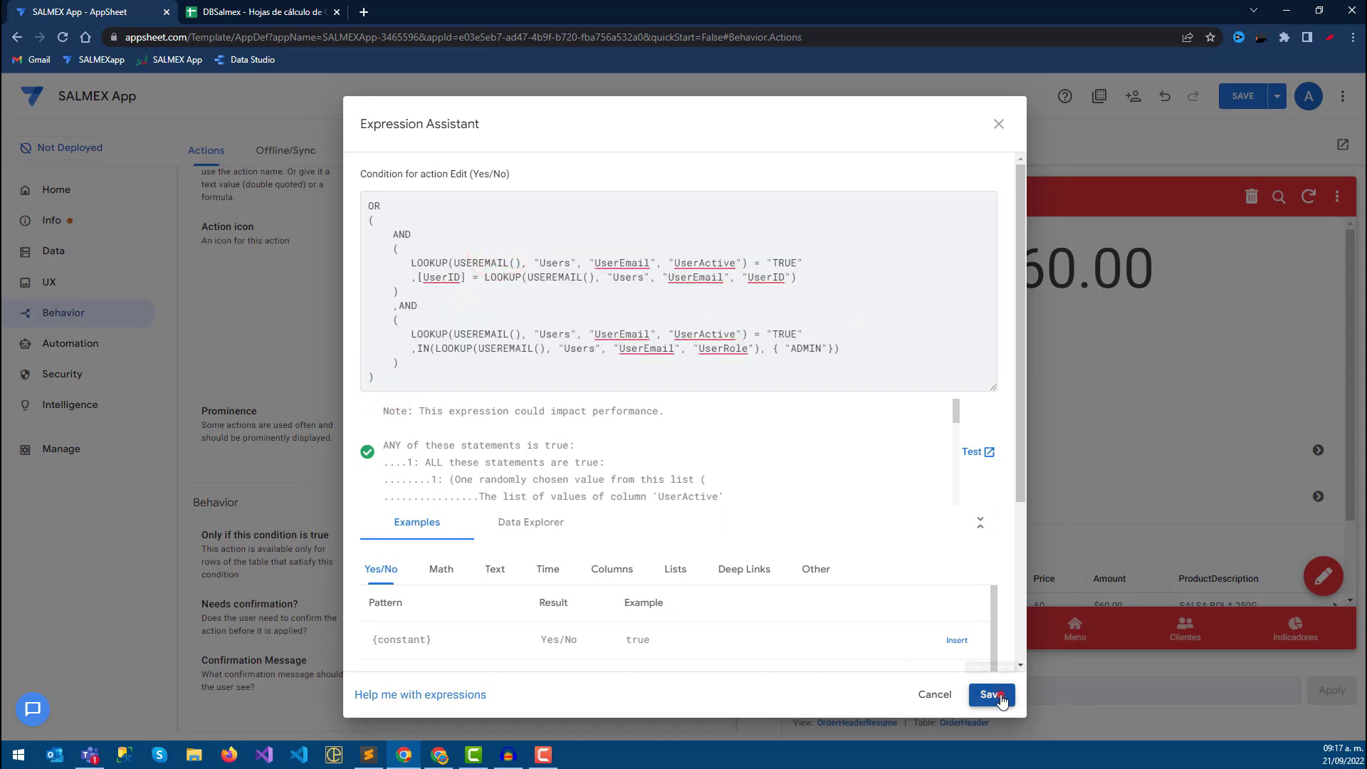
Save the app and compare the edit button on orders 000389 and 000388 in the preview.
left_click(1248, 98)
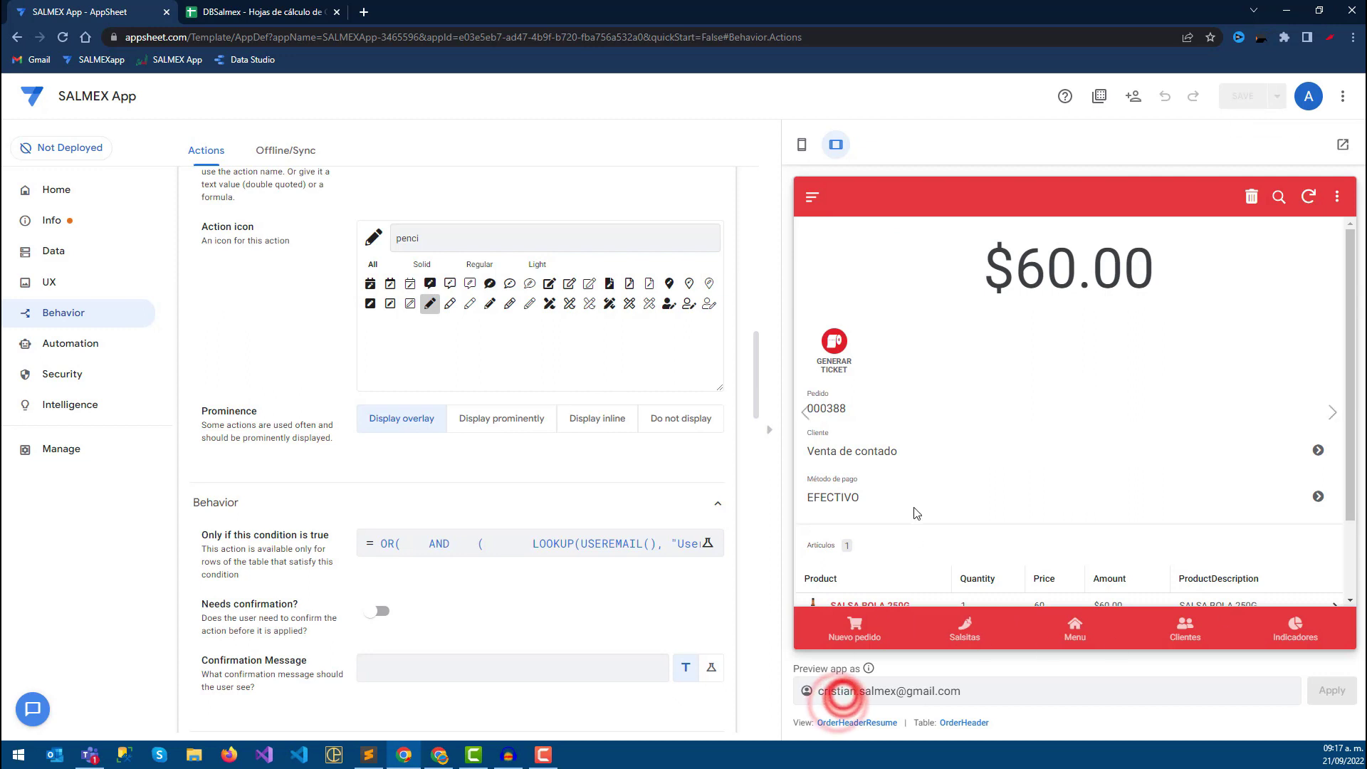
left_click(1069, 636)
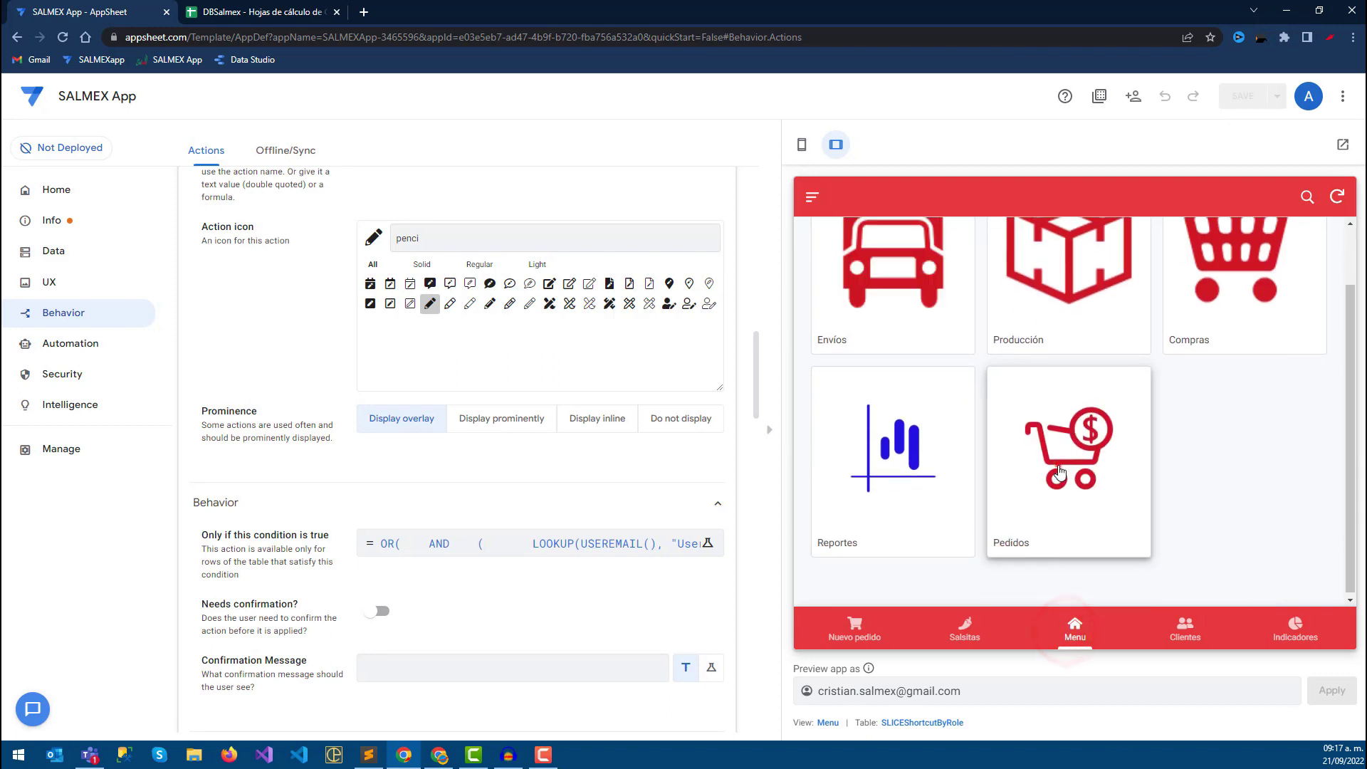
left_click(1059, 464)
left_click(923, 289)
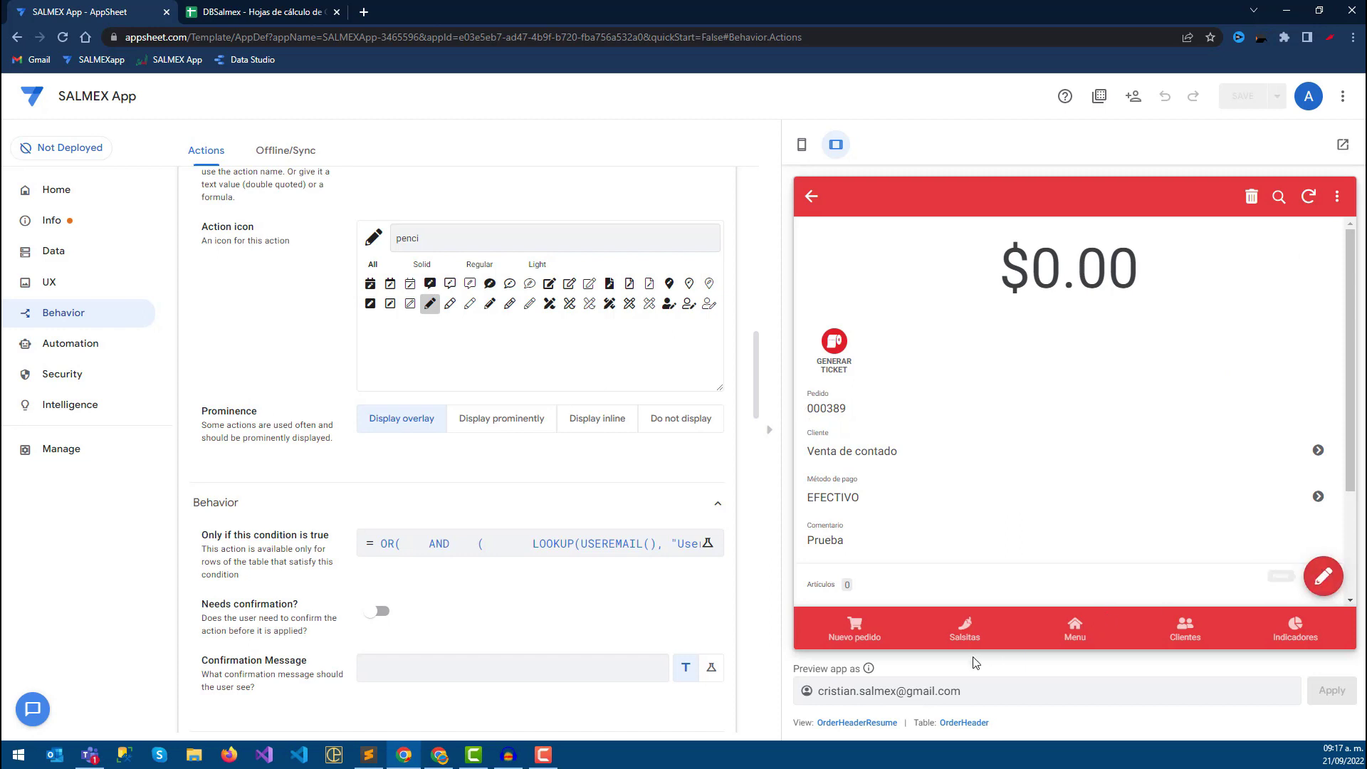
left_click(818, 691)
left_click(1056, 634)
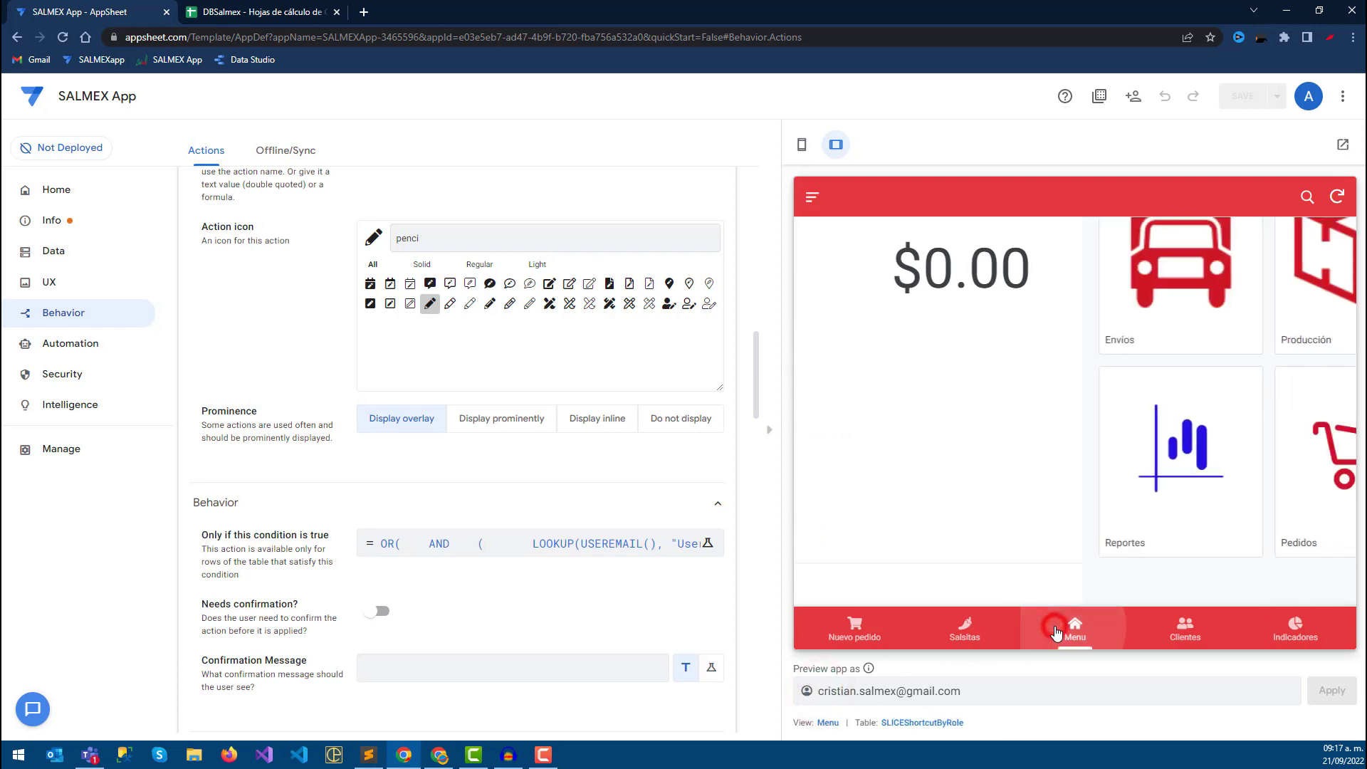
left_click(1074, 455)
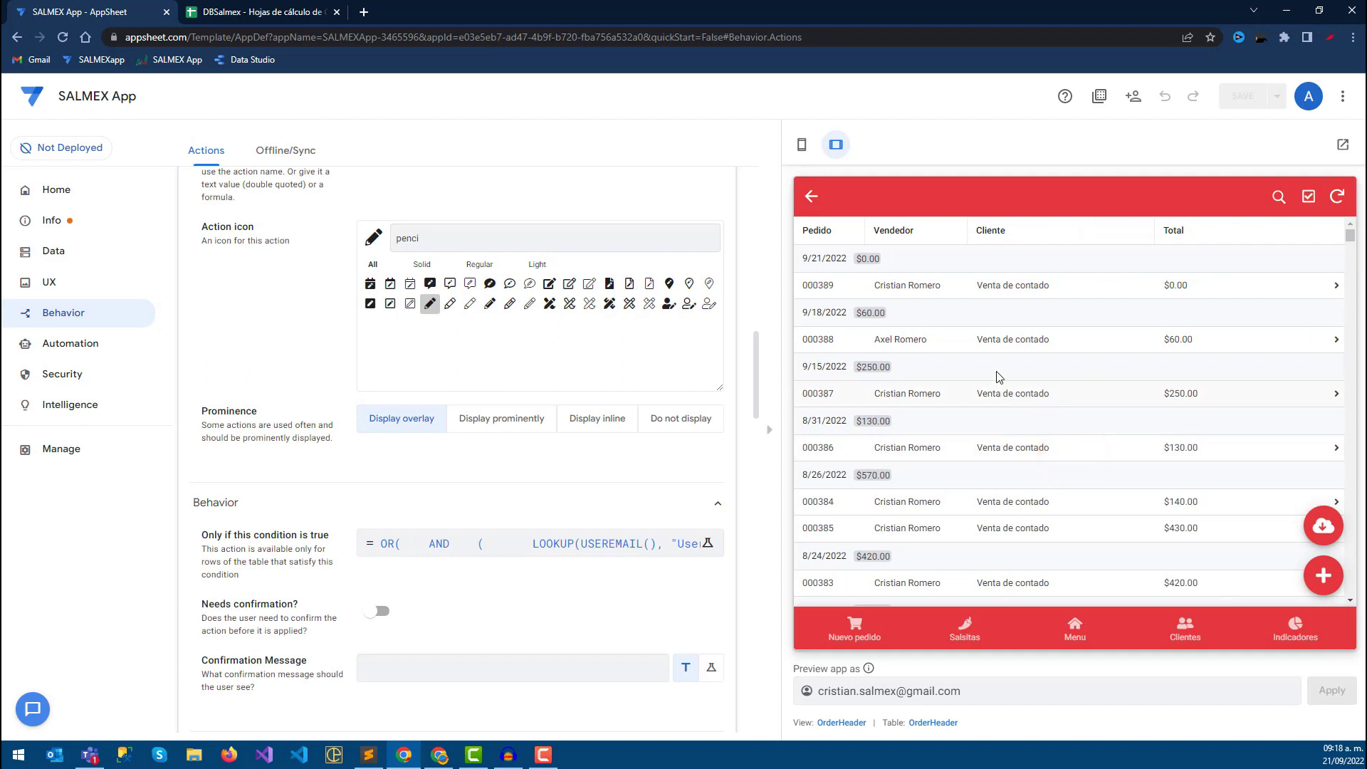
left_click(966, 342)
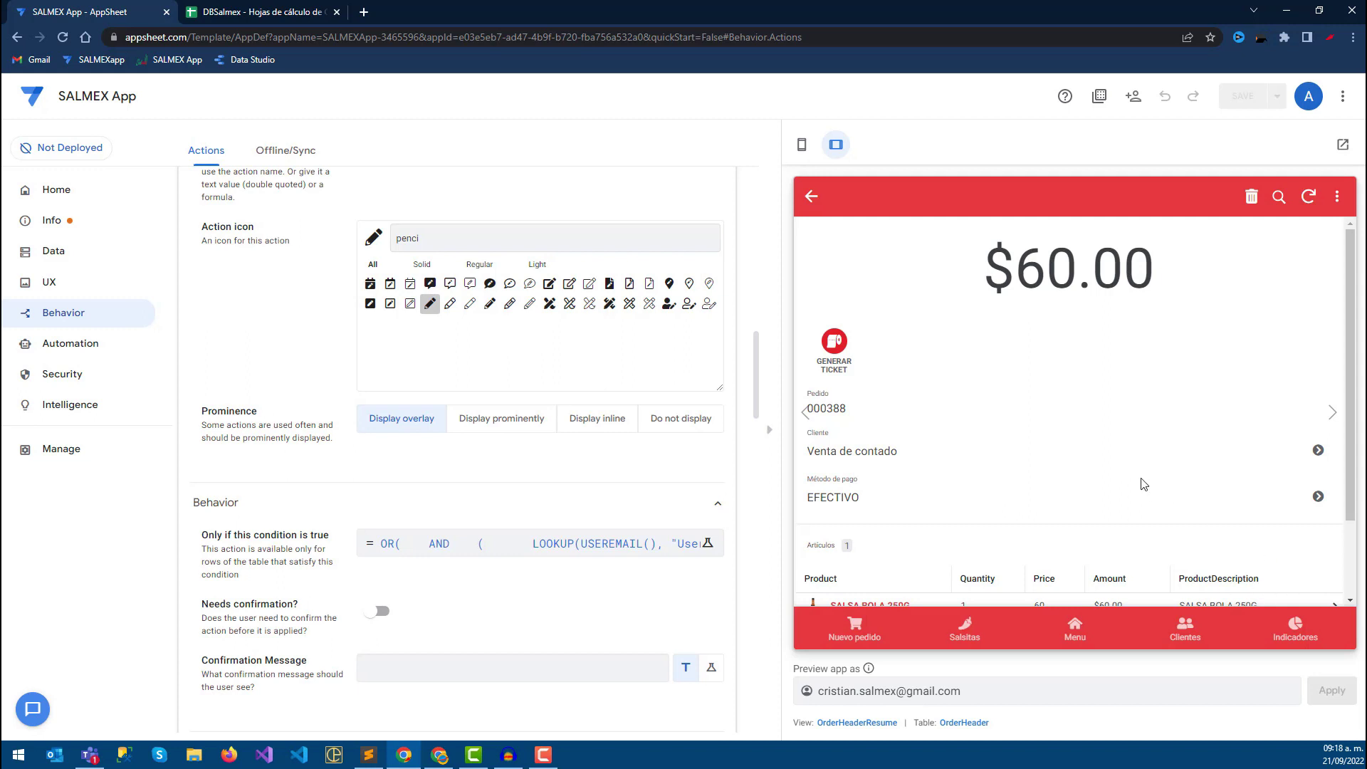
Reopen the Edit action's condition formula, review it, and save it unchanged.
scroll(1197, 509, "down", 2)
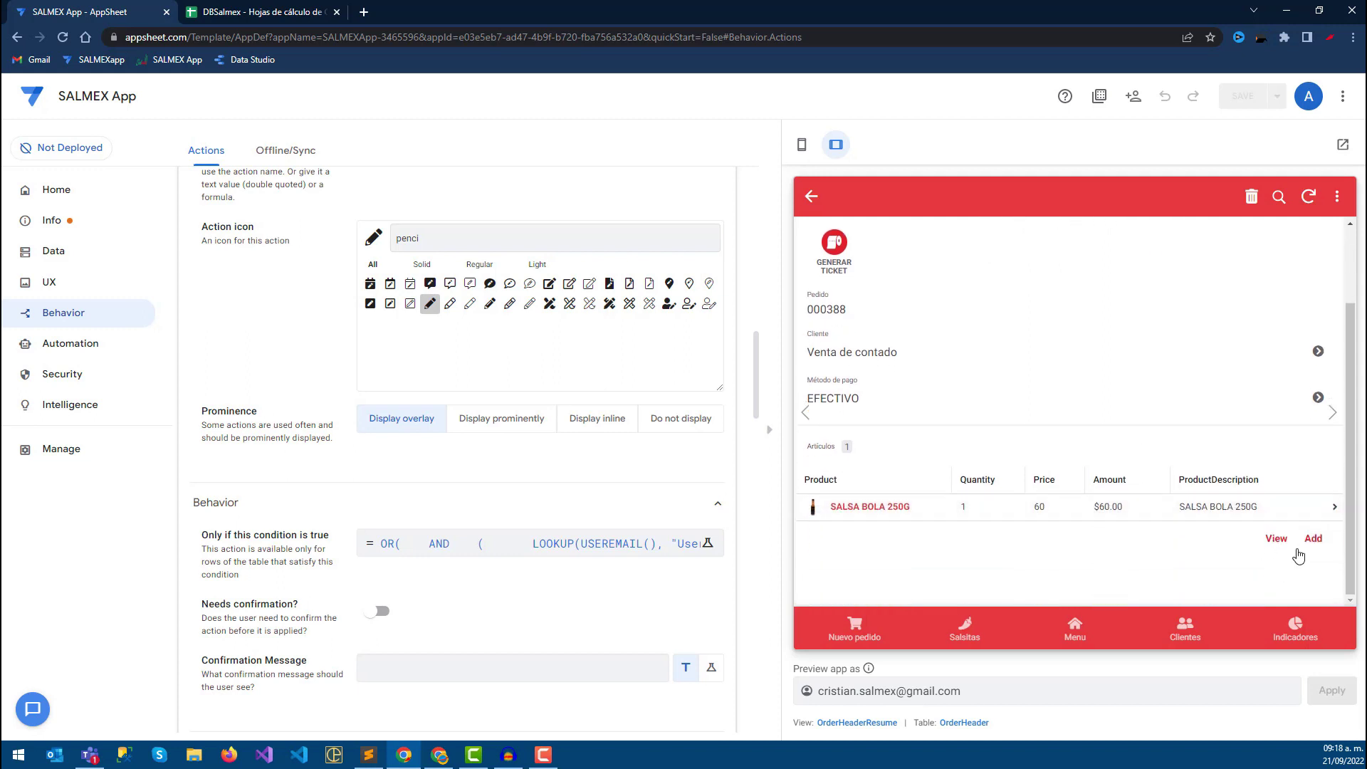
left_click(520, 534)
key("ctrl+a")
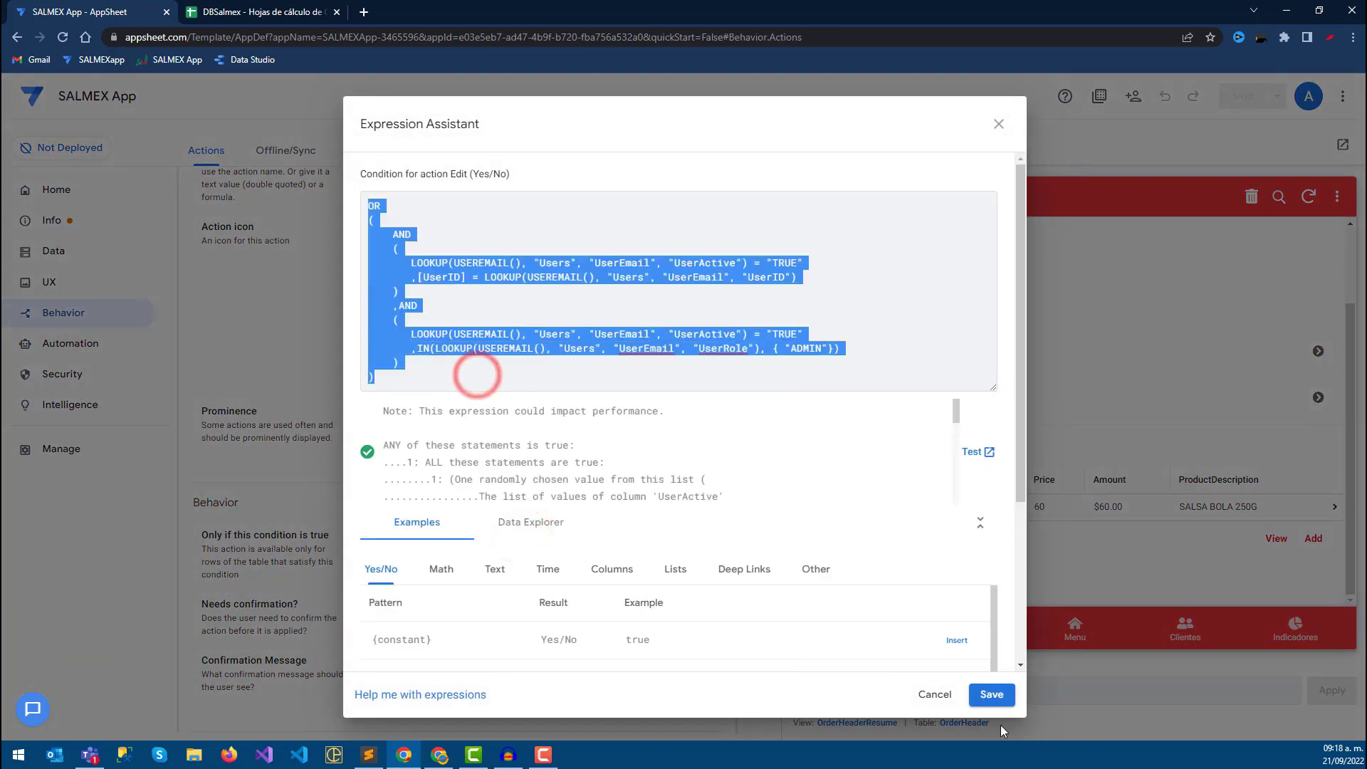
left_click(994, 701)
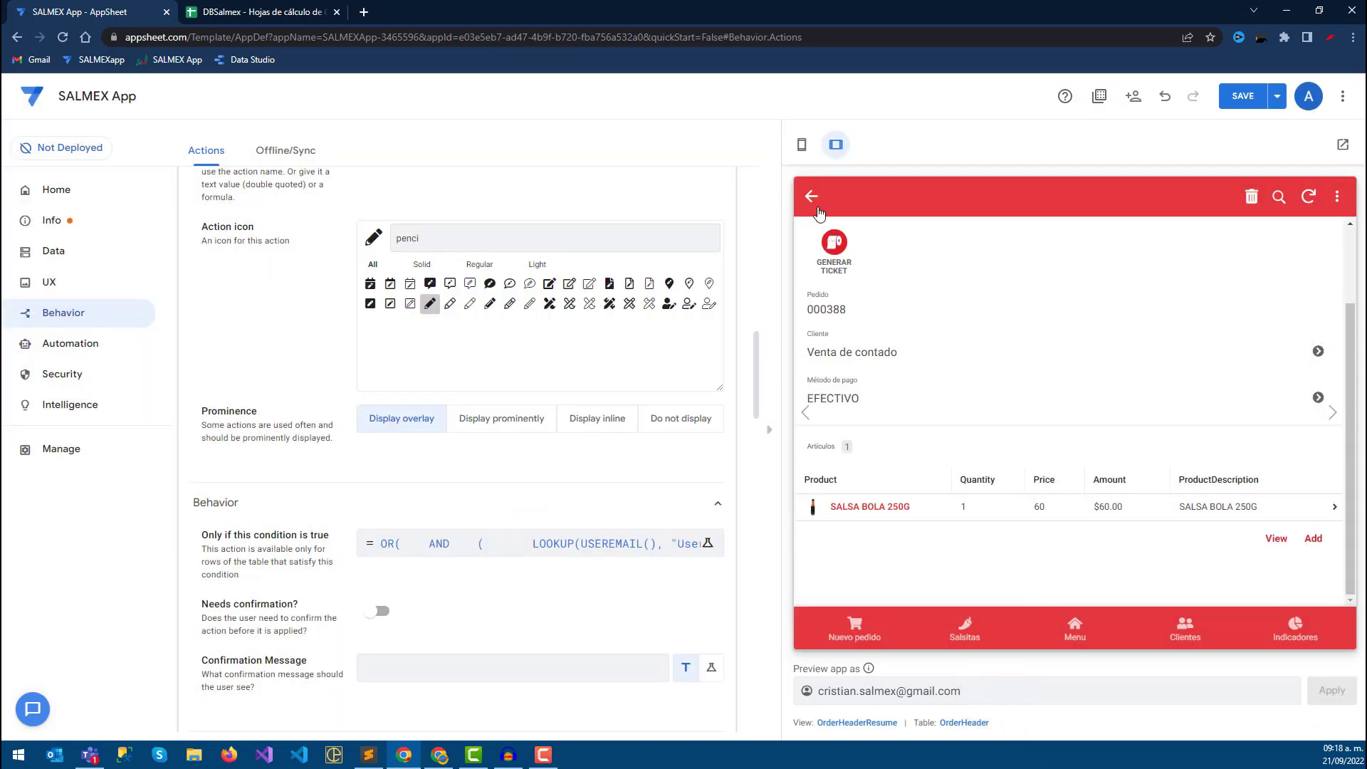
mouse_move(1069, 406)
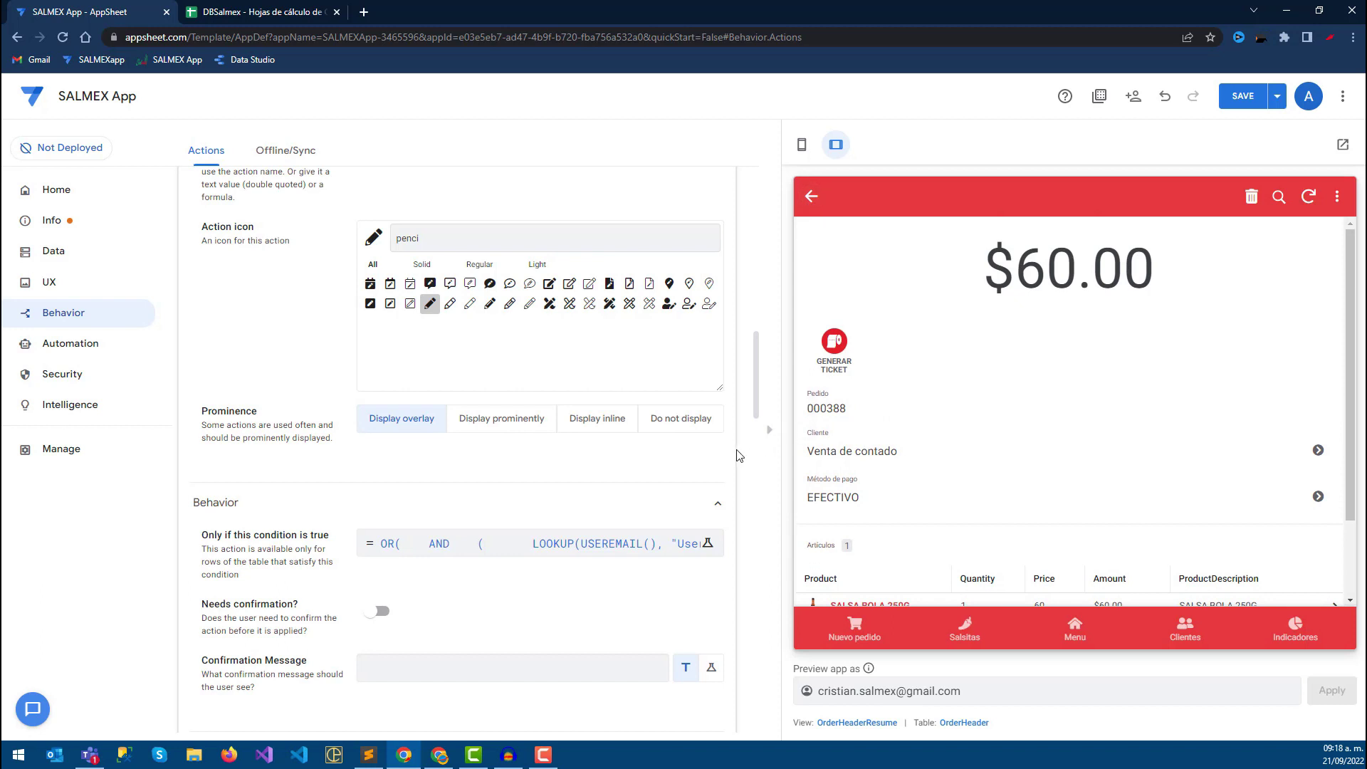
Create a new EFECTIVO order with one product line in Pedidos and save the changes.
left_click(1072, 630)
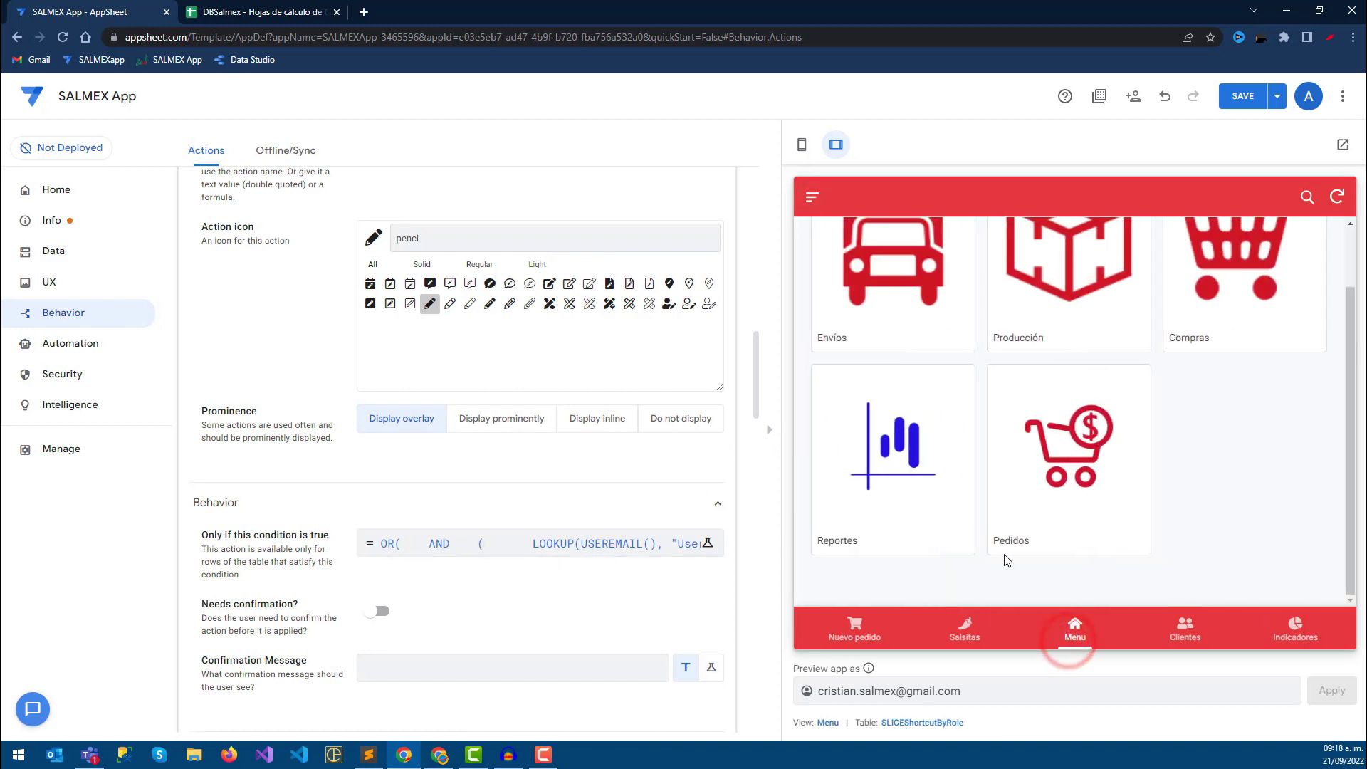
left_click(1028, 474)
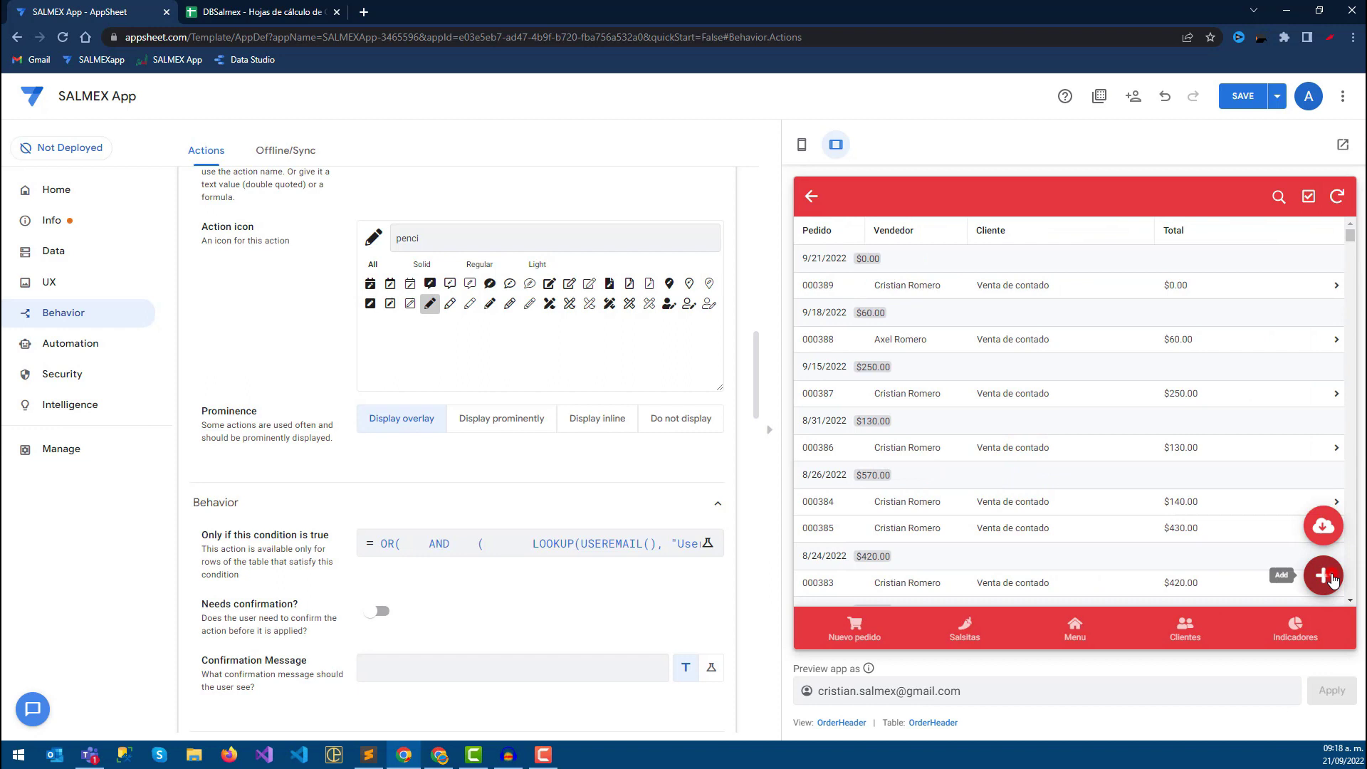
left_click(1330, 577)
left_click(933, 491)
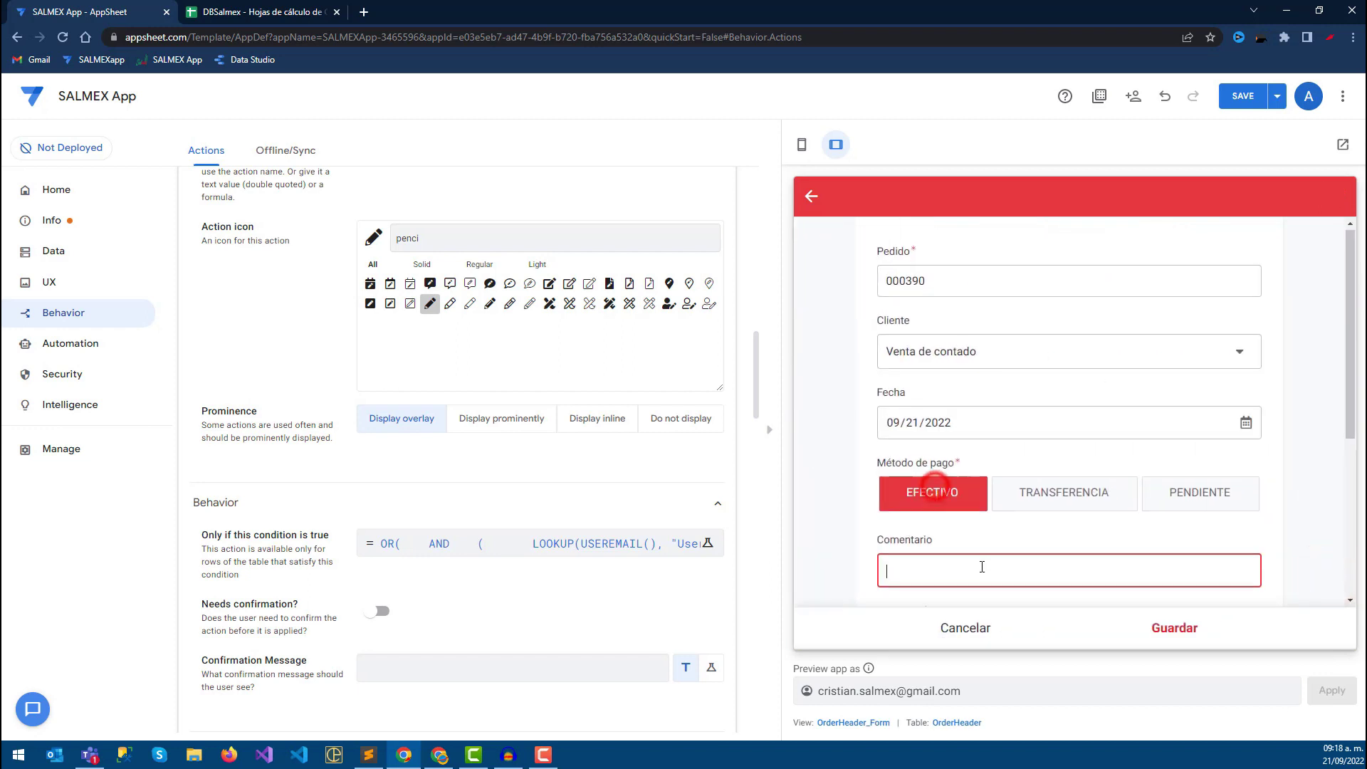
scroll(1010, 520, "down", 3)
left_click(1044, 514)
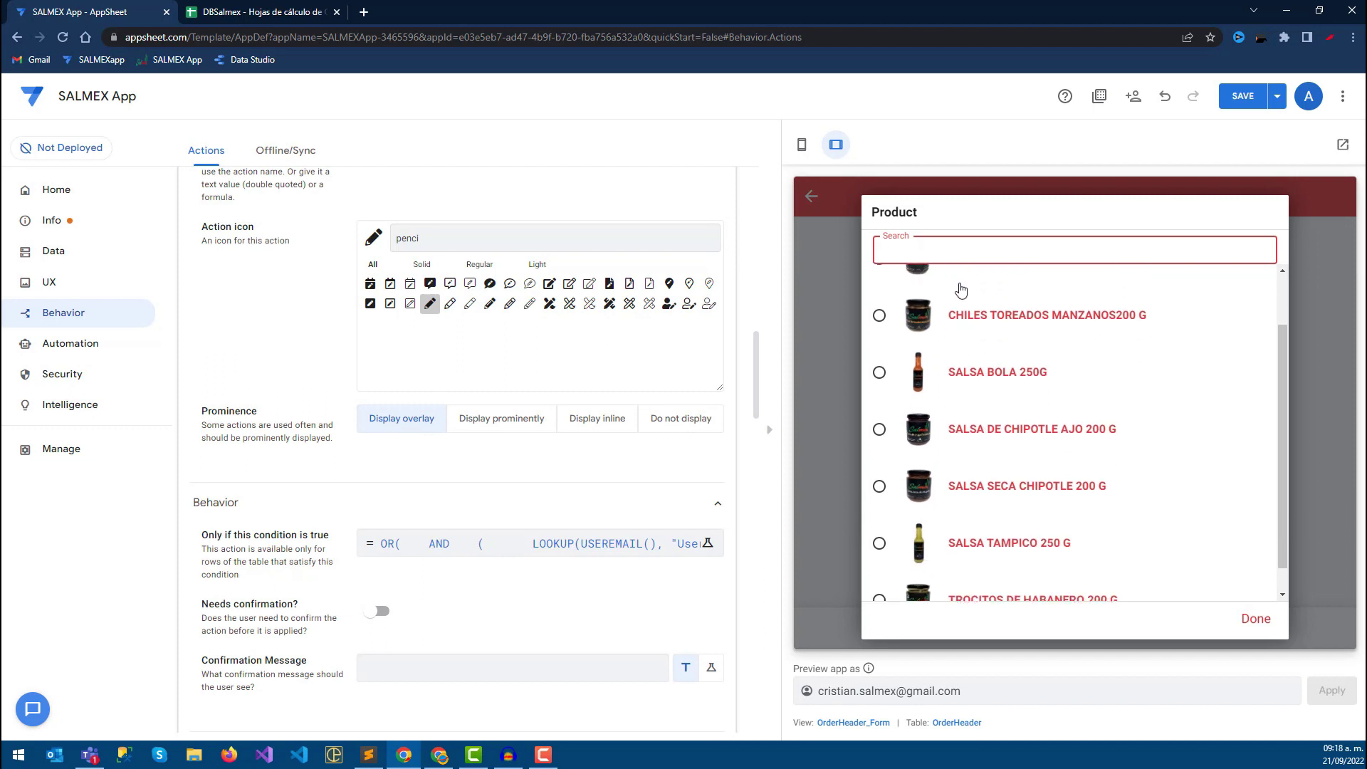
left_click(949, 336)
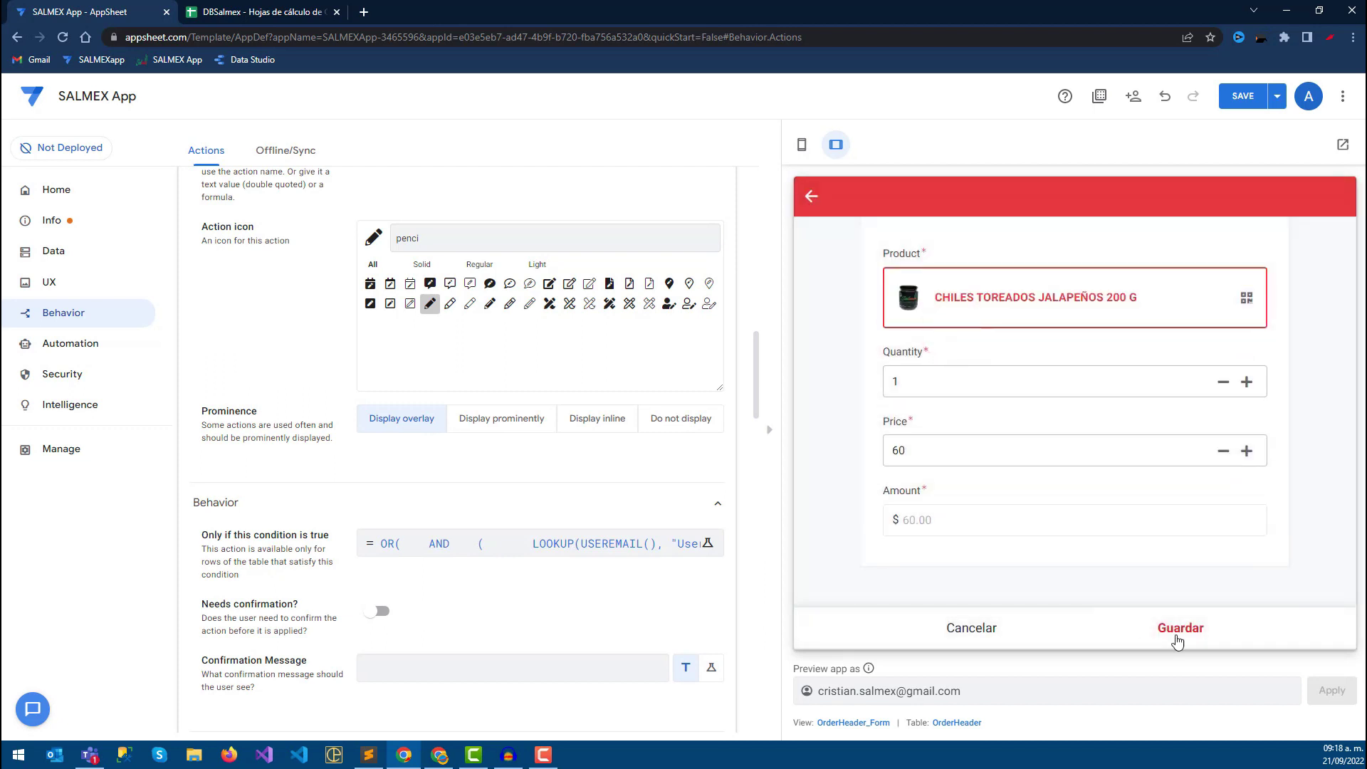
left_click(1178, 634)
left_click(1242, 617)
left_click(972, 628)
left_click(1179, 629)
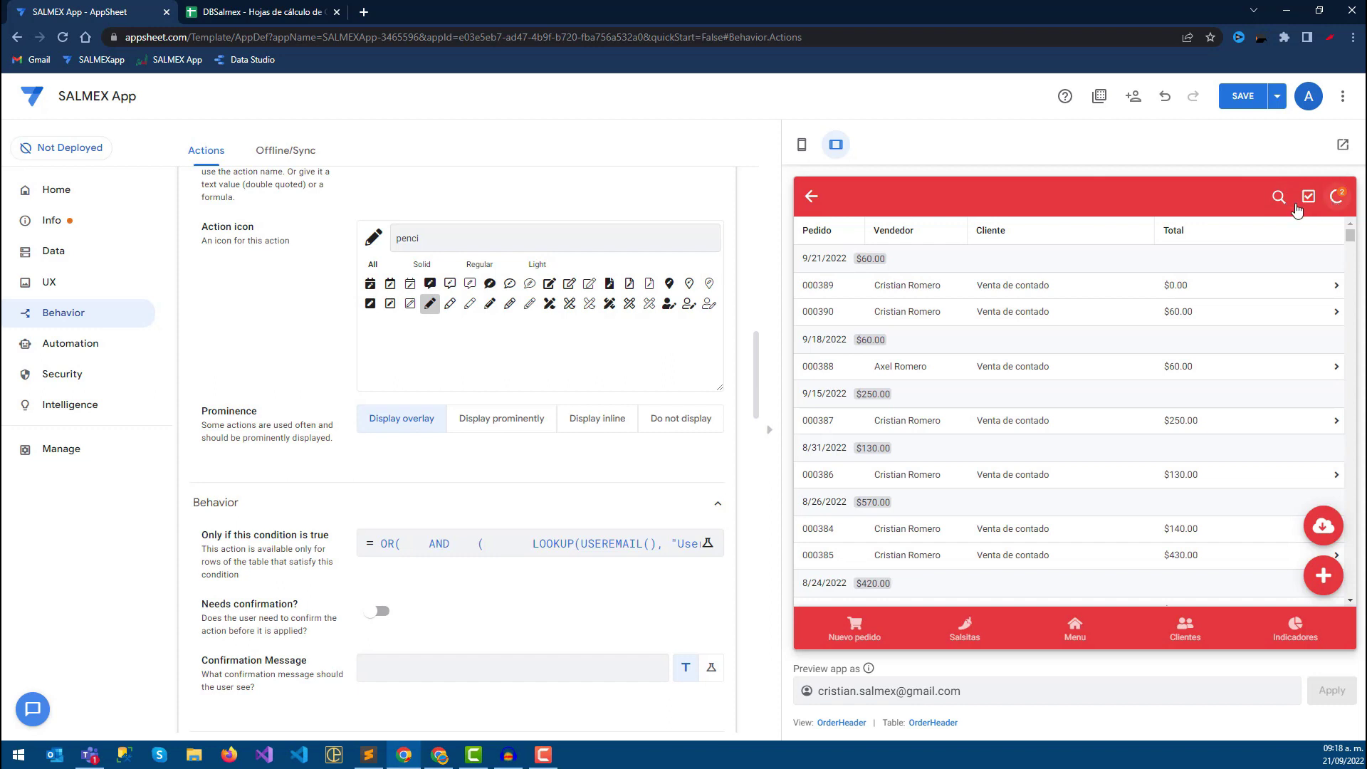
left_click(1244, 96)
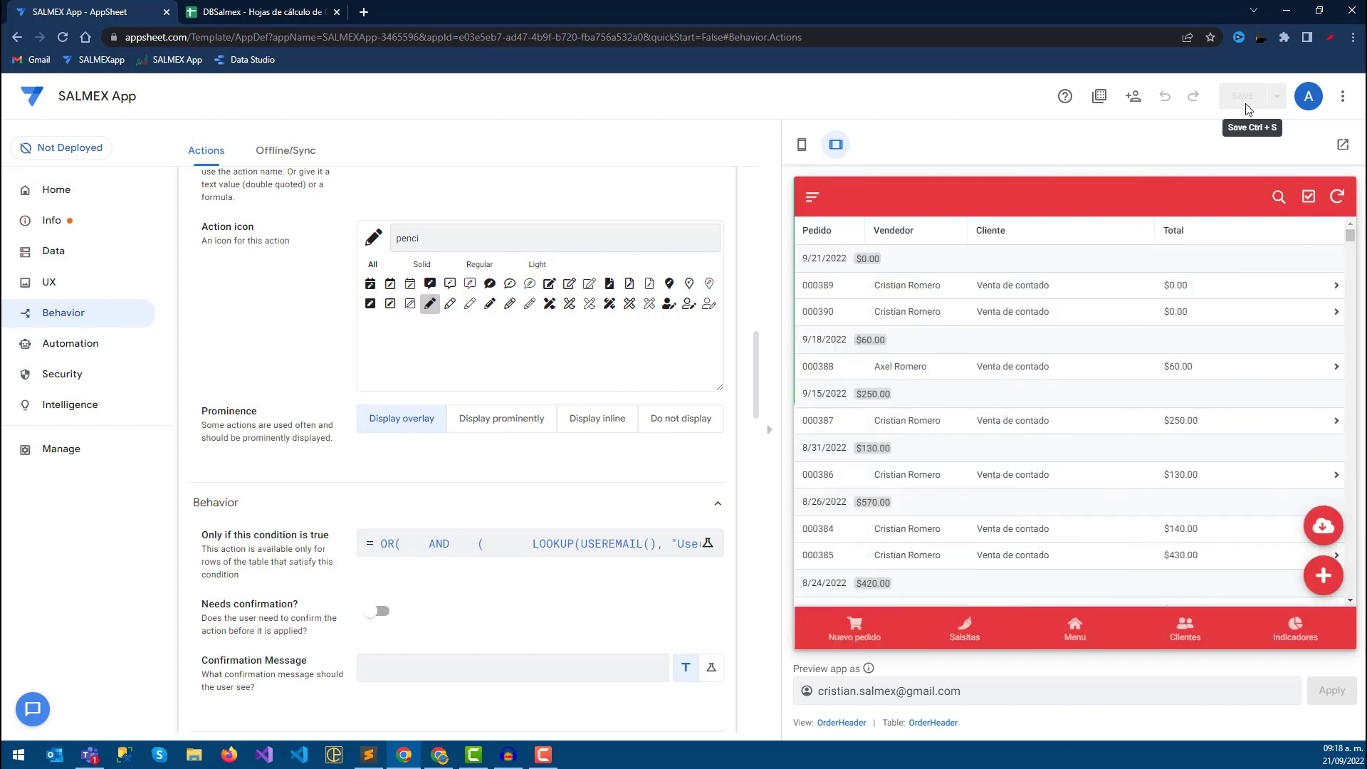
Add a CHILES TOREADOS JALAPEÑOS 200 G line to the top order, sync, and reopen the orders list.
left_click(974, 298)
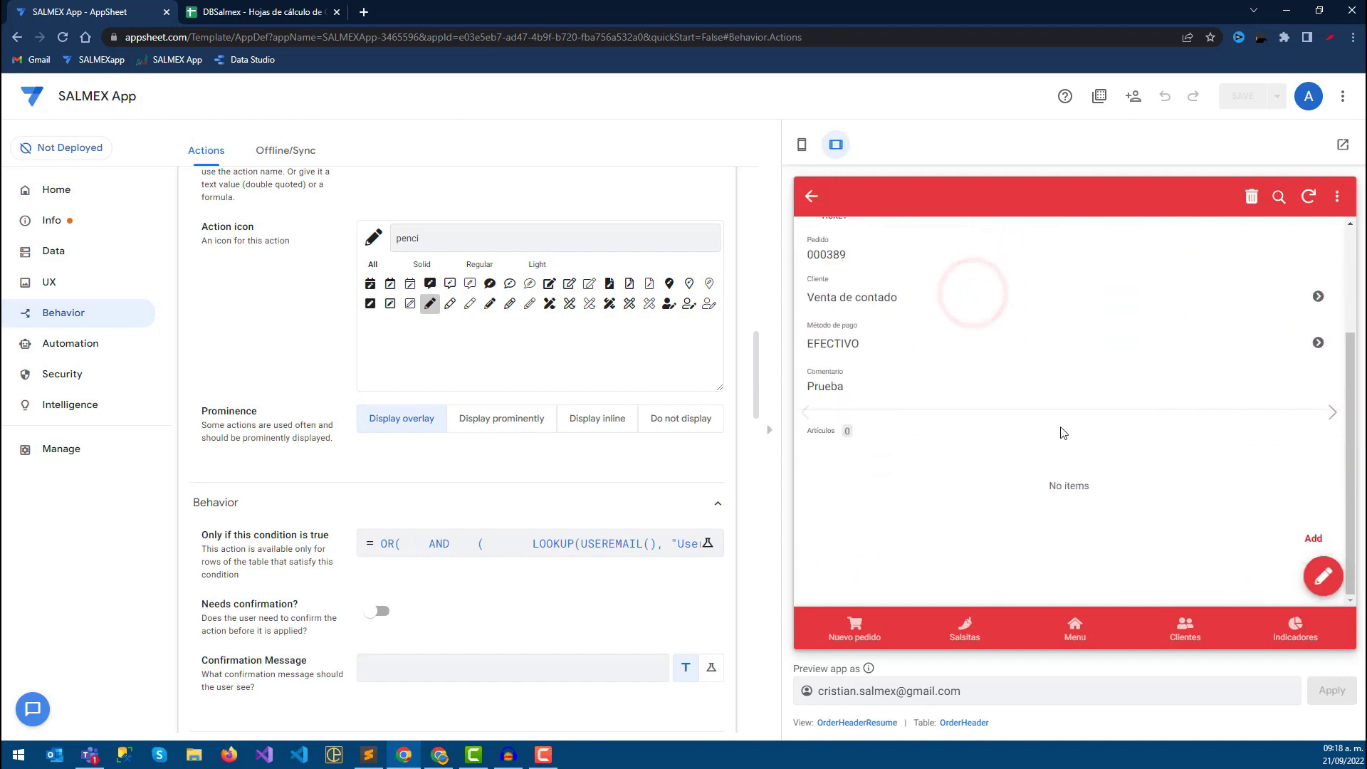
left_click(1317, 542)
left_click(982, 285)
left_click(983, 277)
left_click(1178, 627)
left_click(1209, 574)
left_click(1004, 288)
left_click(1254, 617)
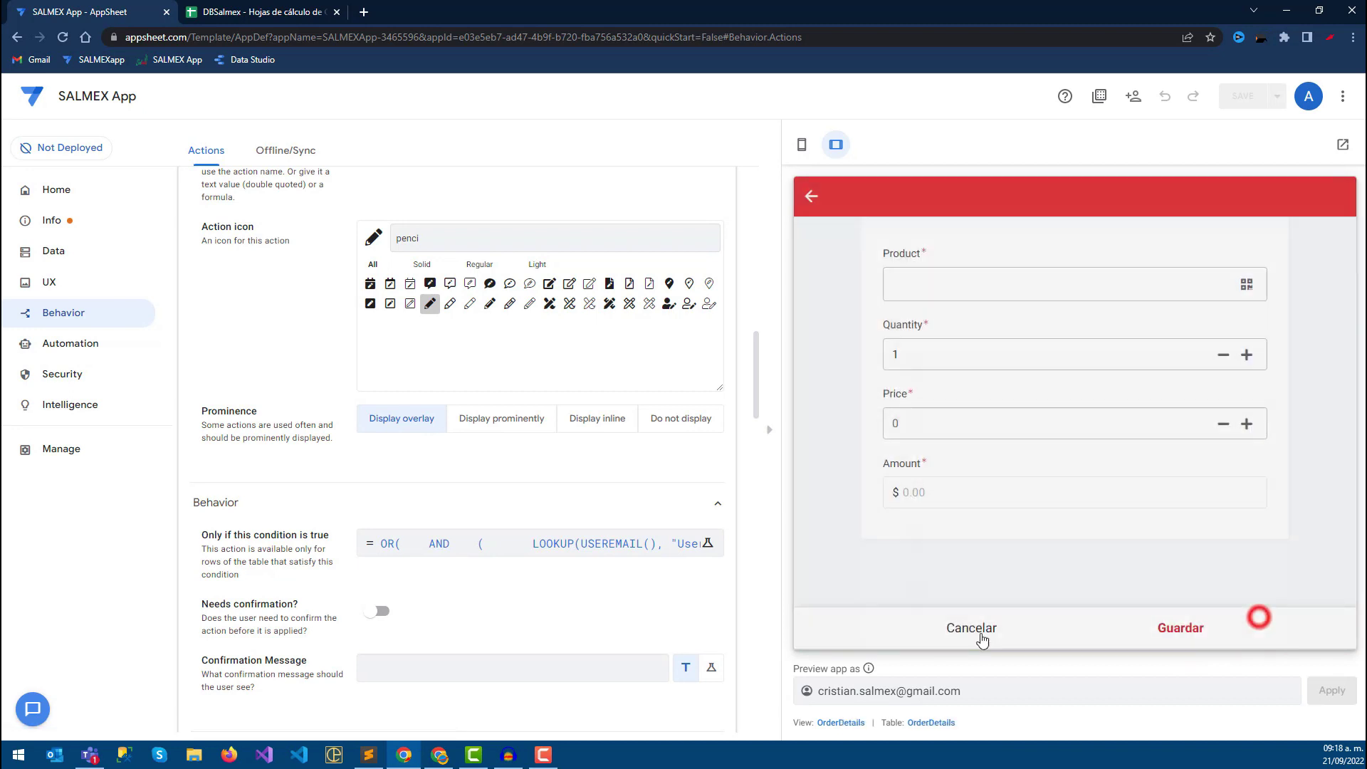
left_click(969, 628)
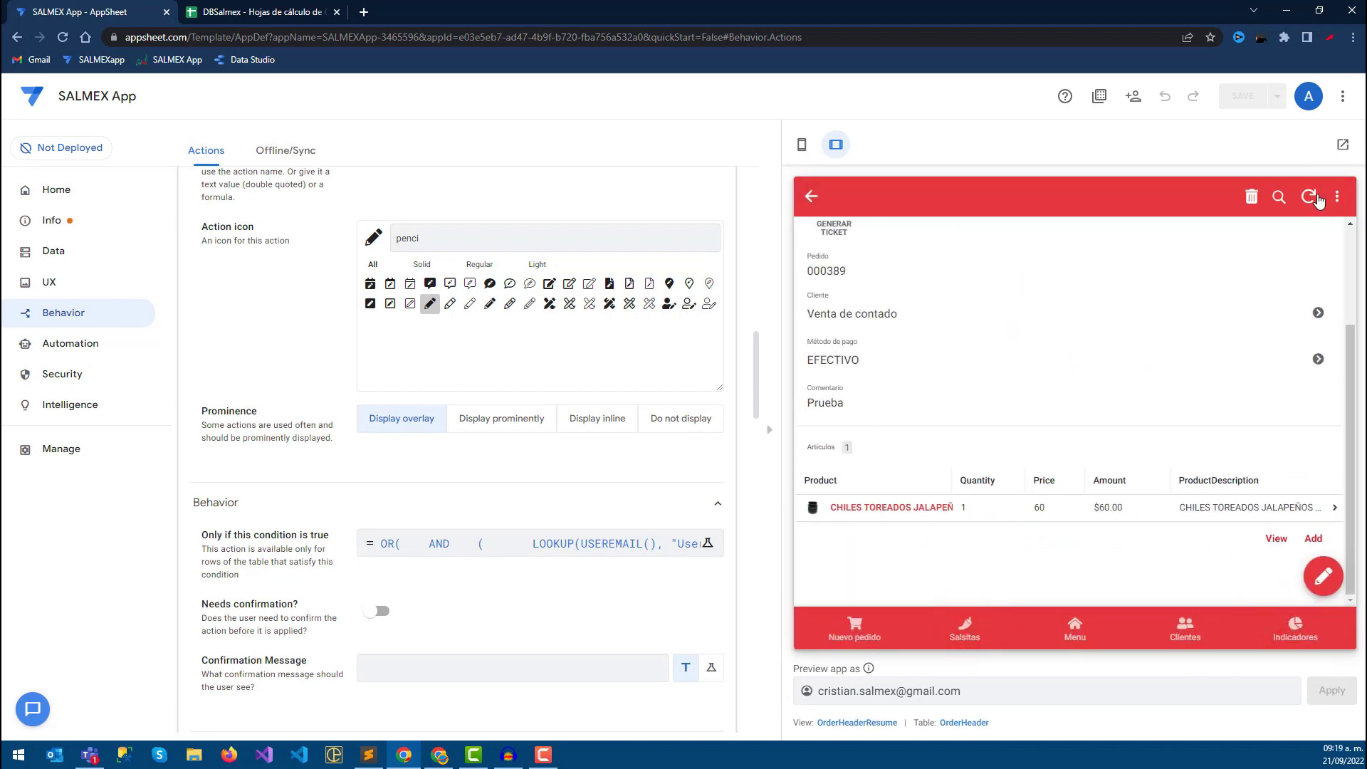
left_click(1308, 197)
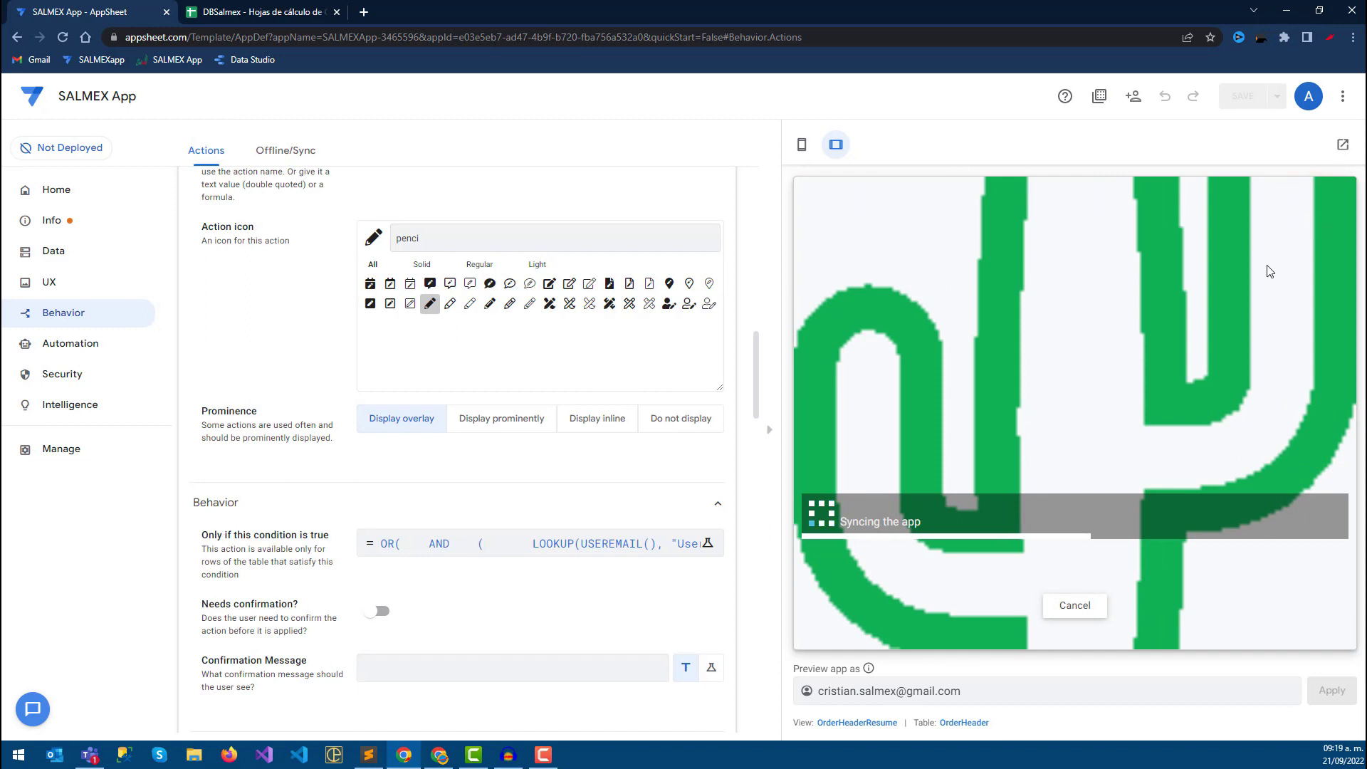
left_click(1077, 626)
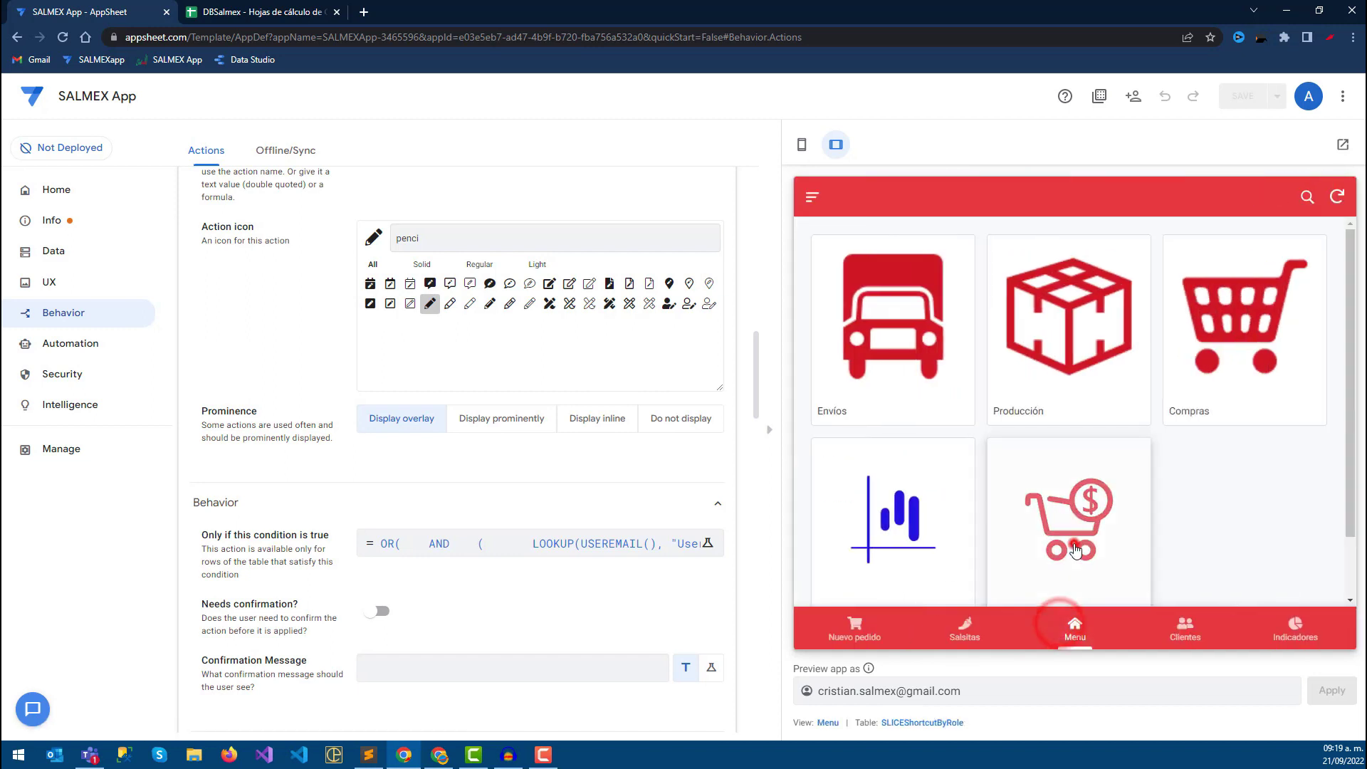
left_click(1076, 542)
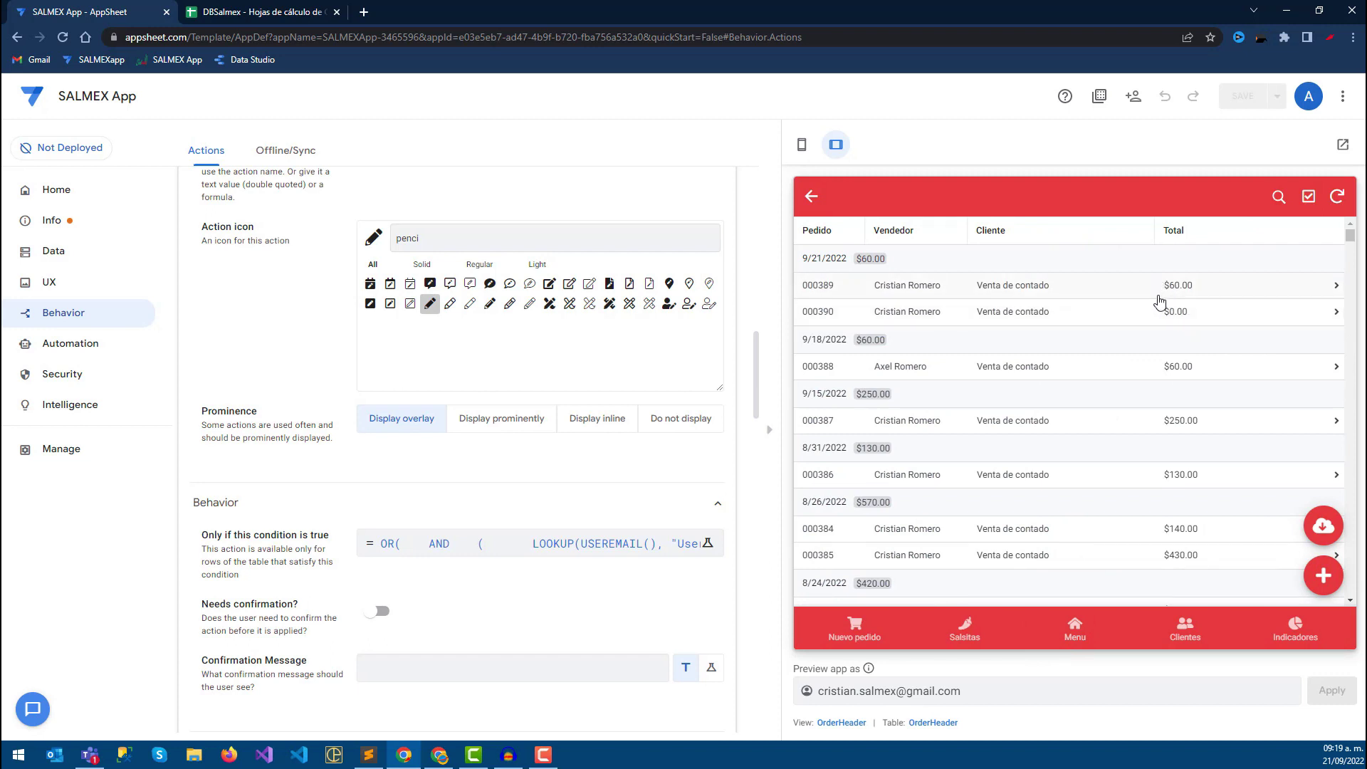
Insert ',[OrderDate] = TODAY()' on a new line after the [UserID] check and save the expression.
left_click(570, 543)
left_click(806, 271)
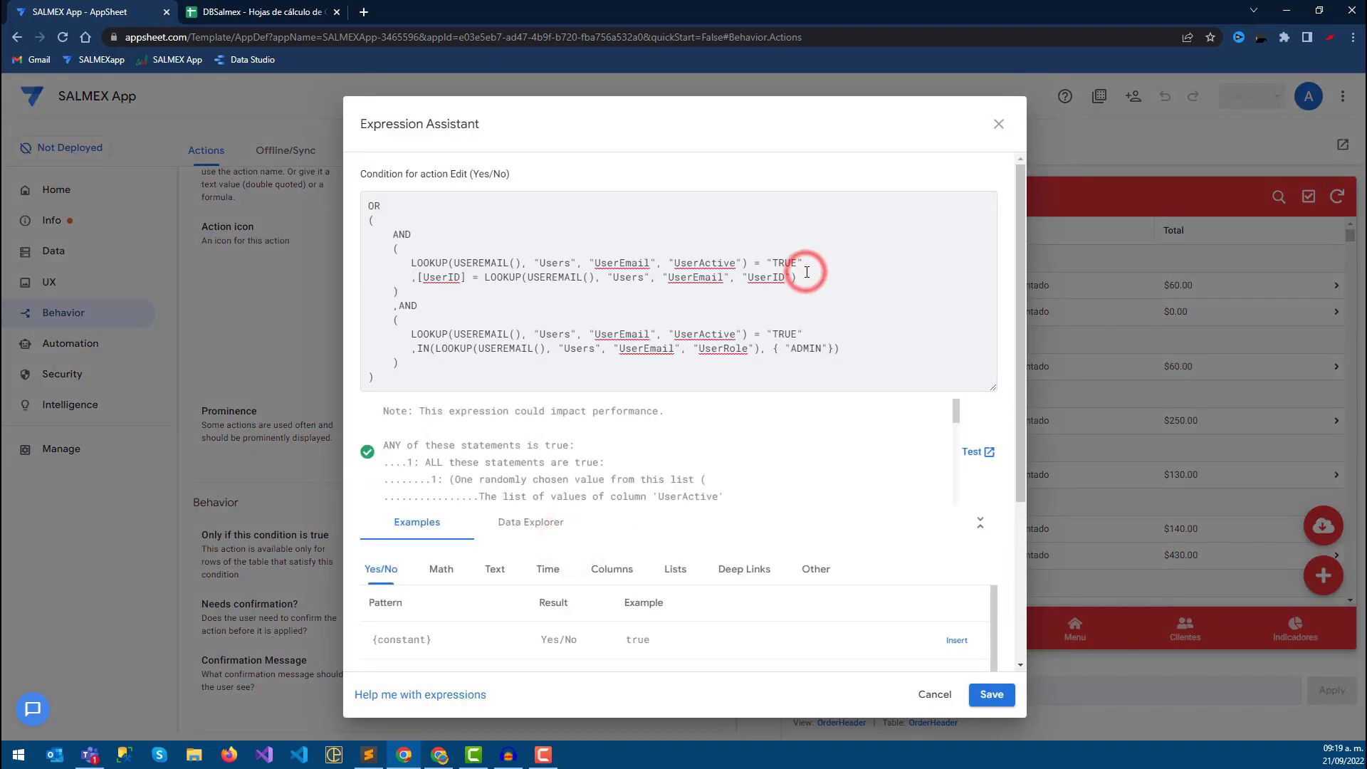
key("Return")
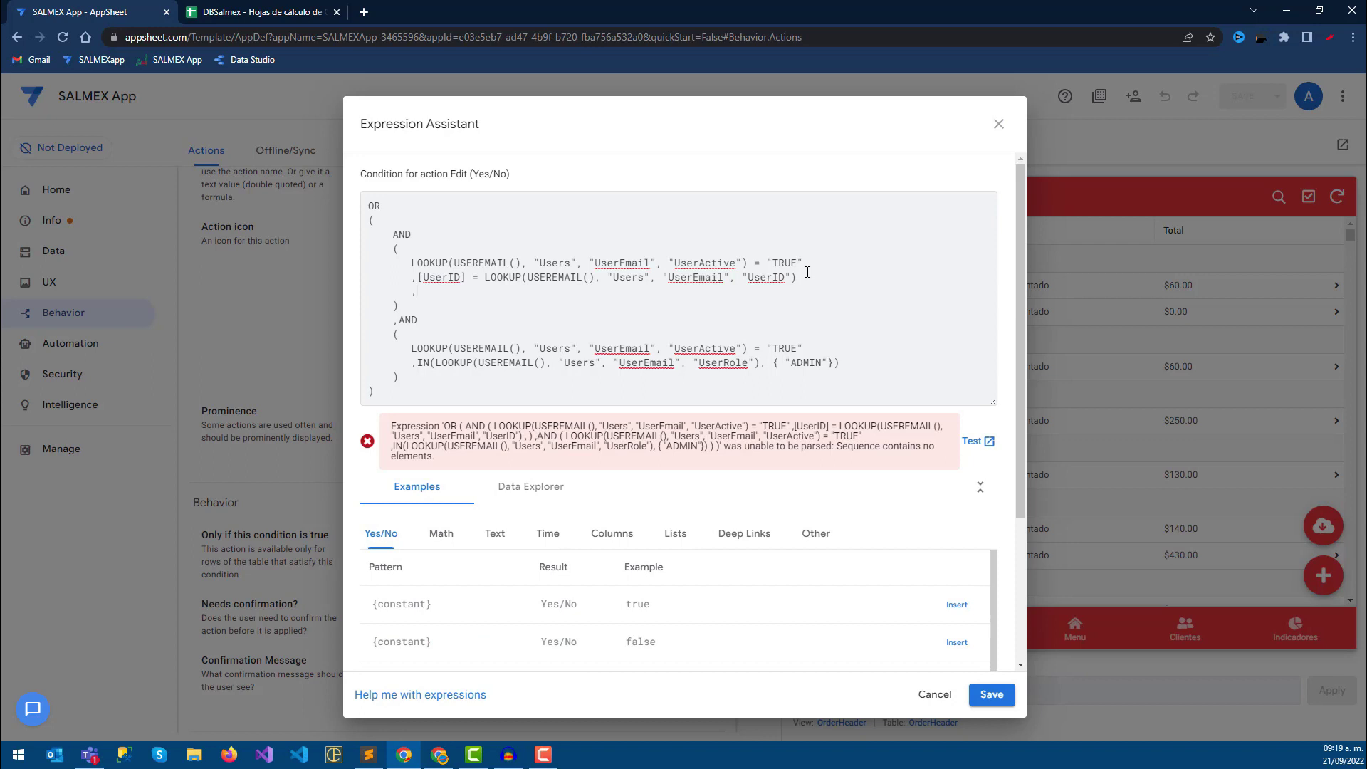
key("alt+Tab")
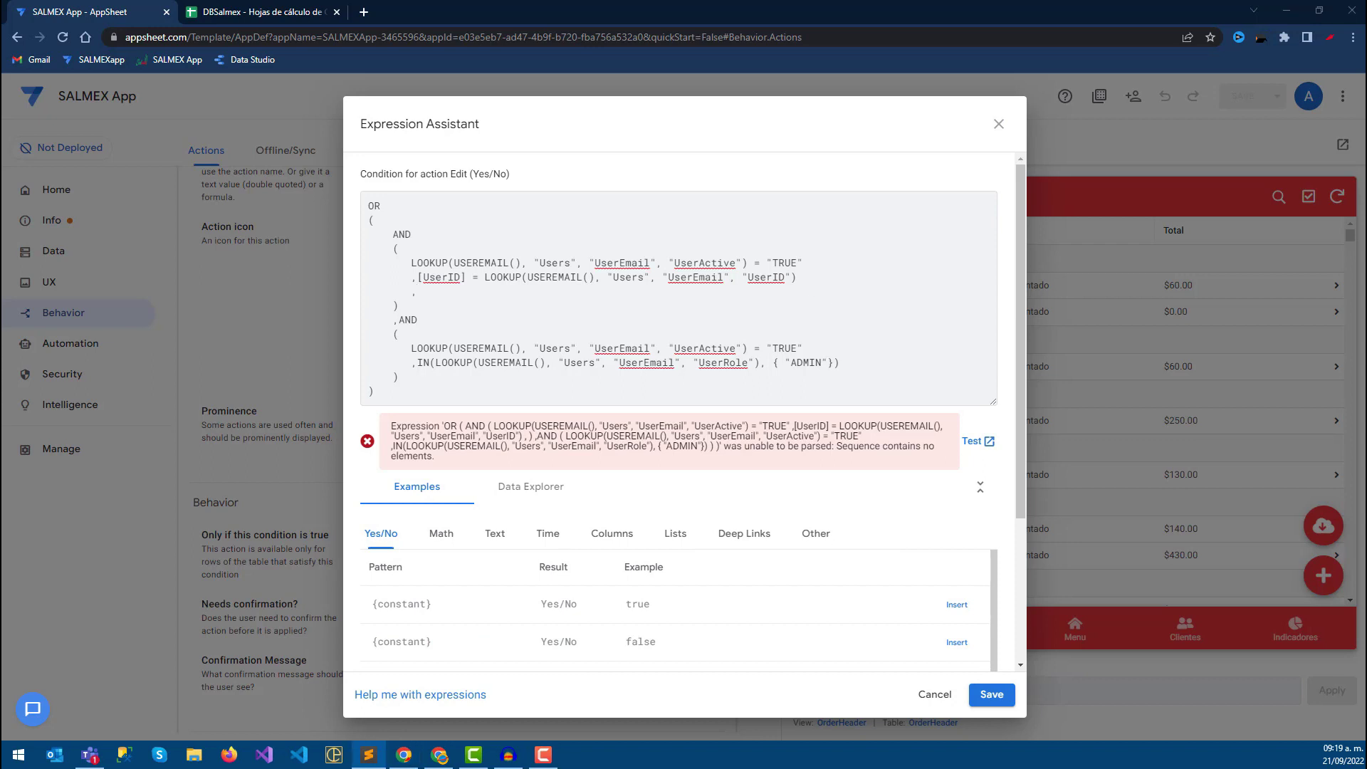
left_click(461, 289)
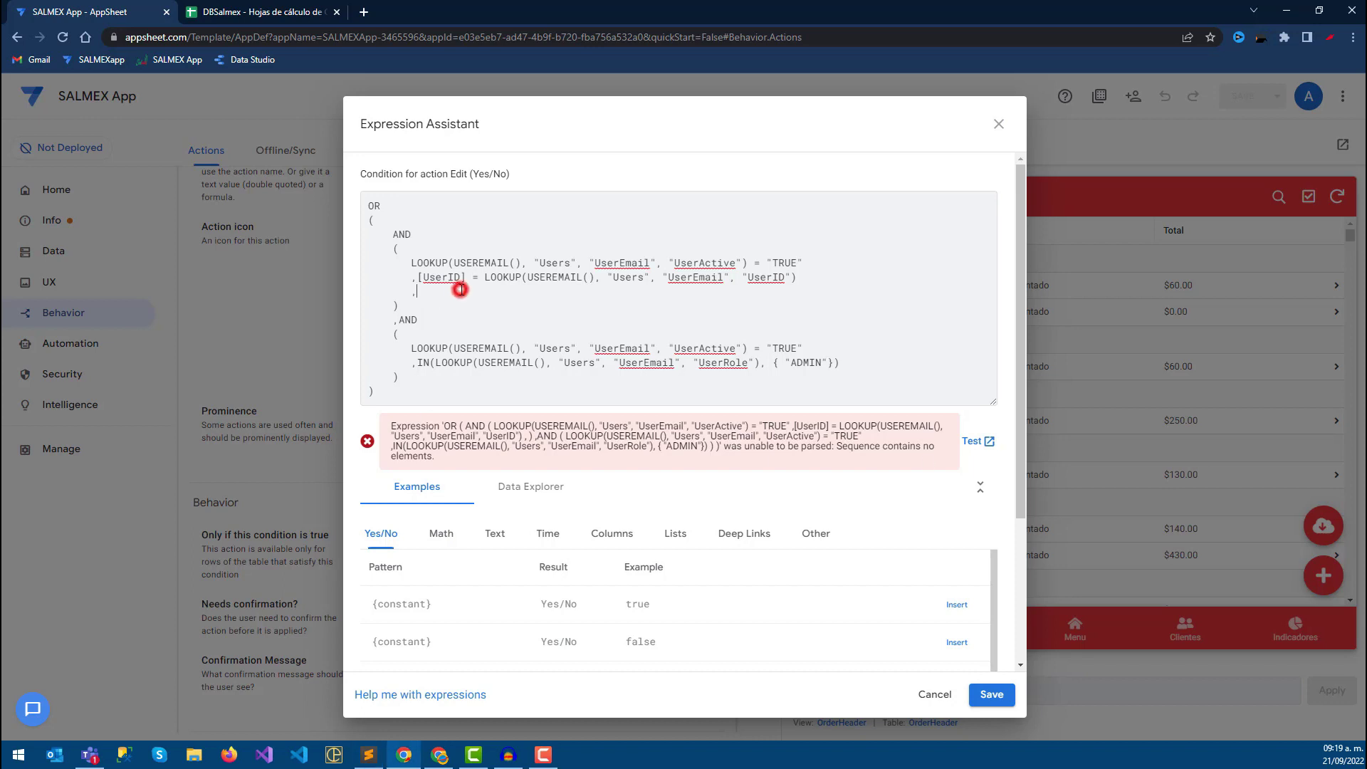
type("[OrderDate] = TODAY()")
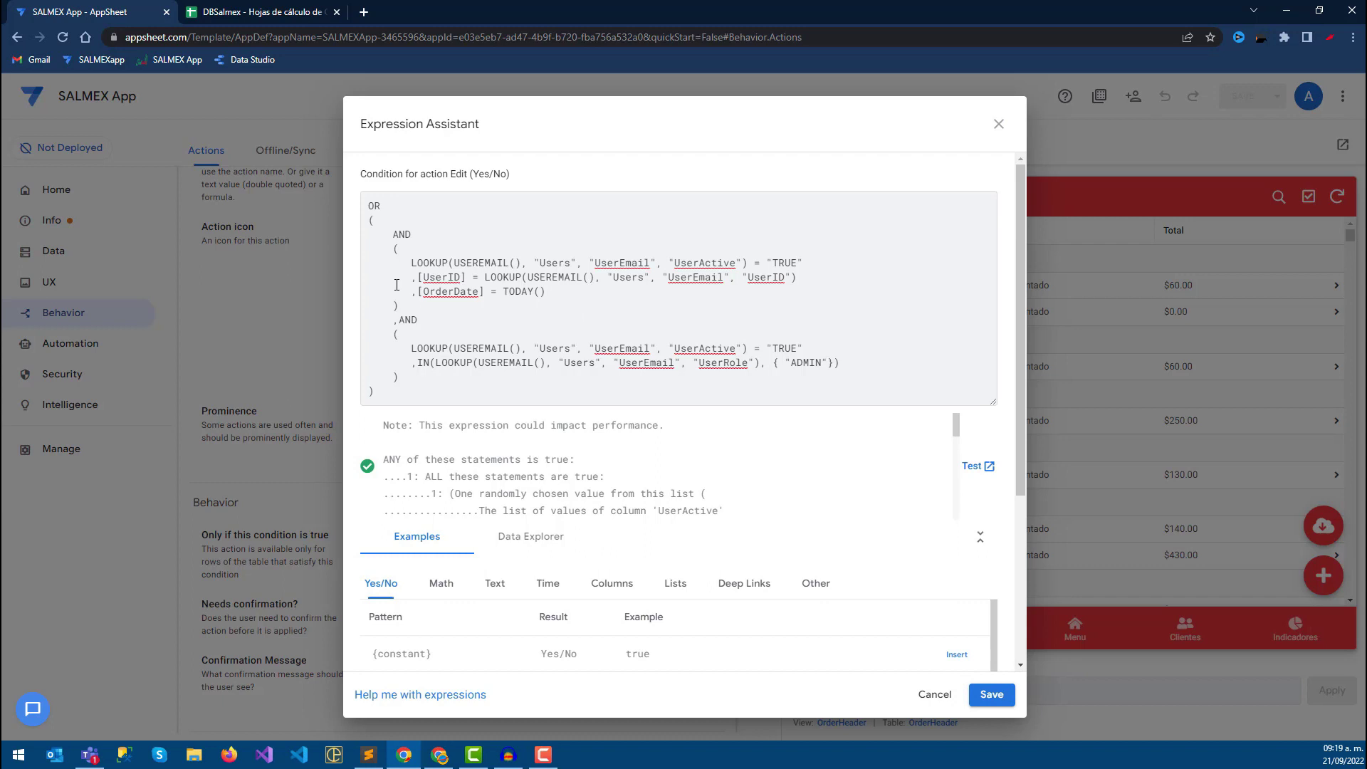
double_click(421, 292)
left_click(502, 302)
double_click(493, 292)
left_click(976, 693)
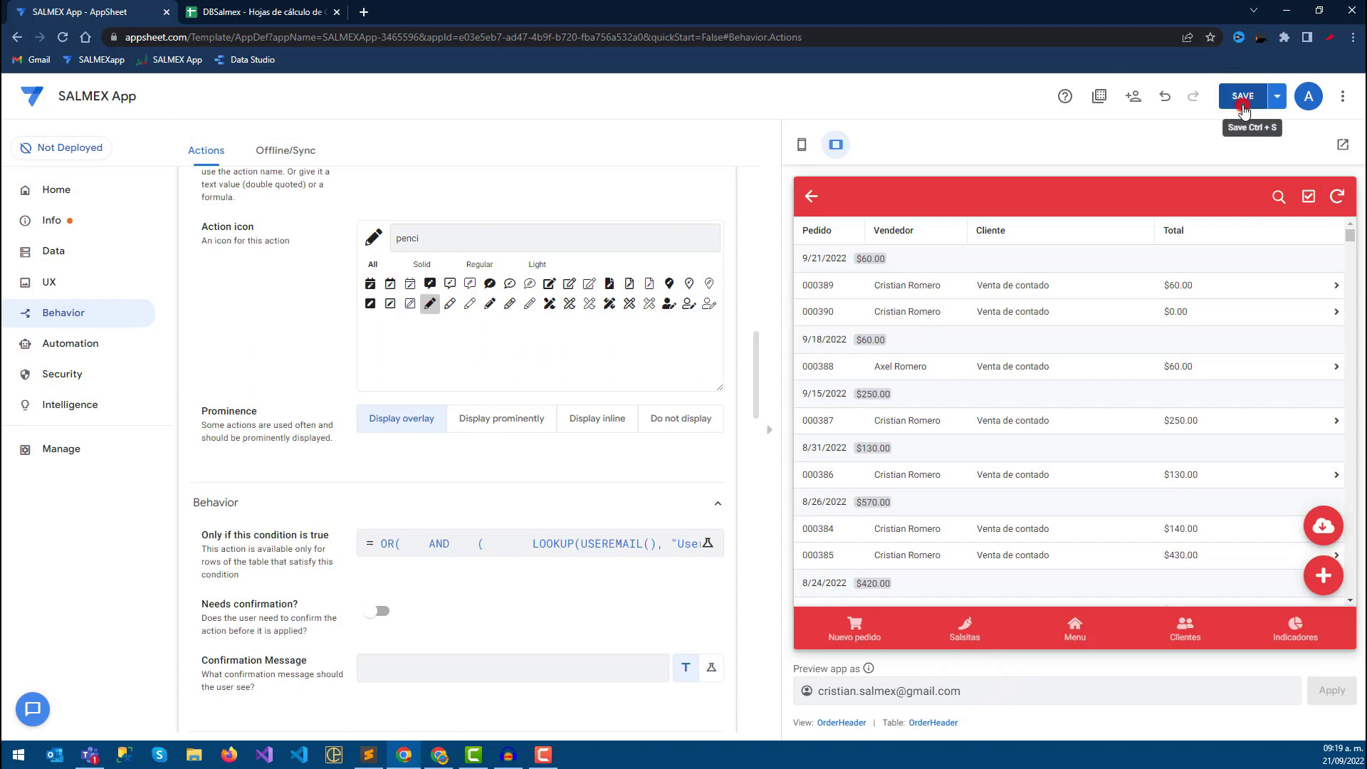
Save the app, then check the top, 9/18/2022 and $250.00 orders for an Edit button.
left_click(1243, 108)
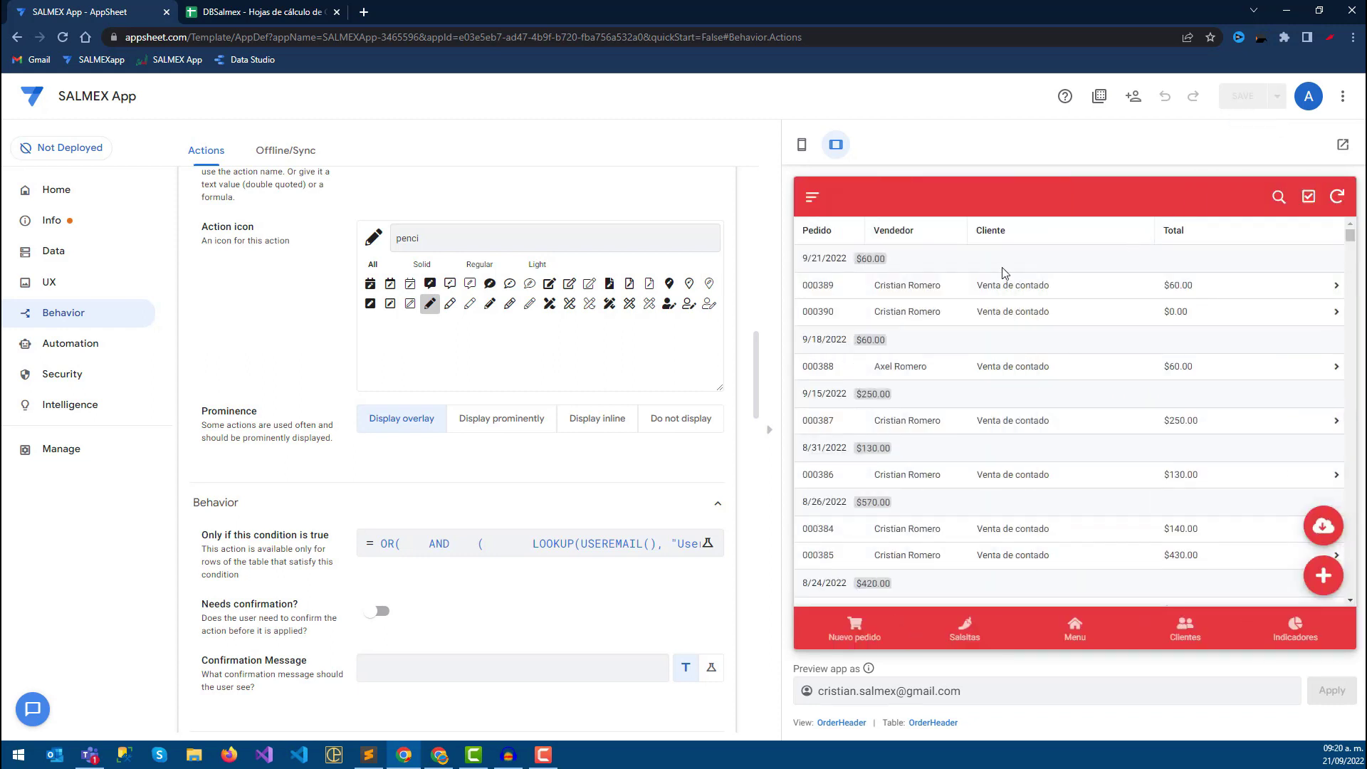
left_click(1006, 286)
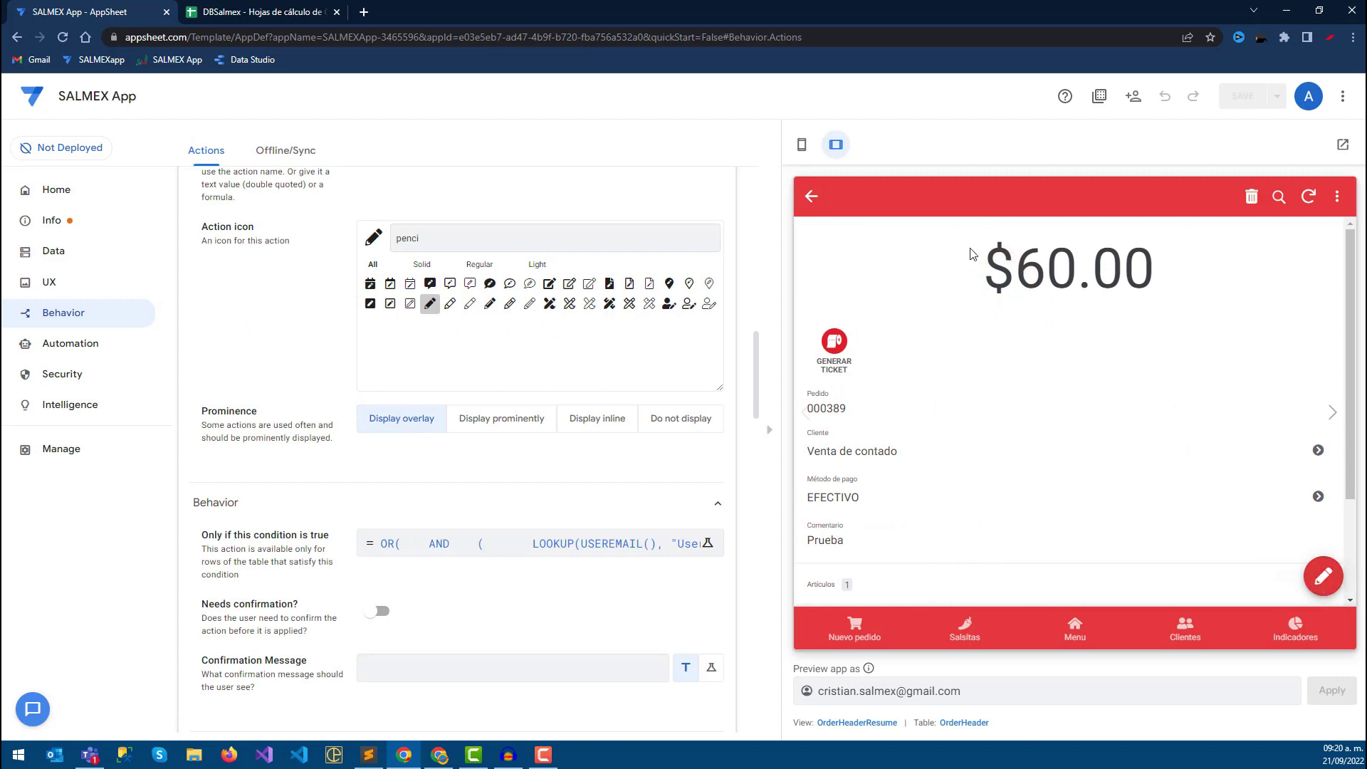
left_click(803, 205)
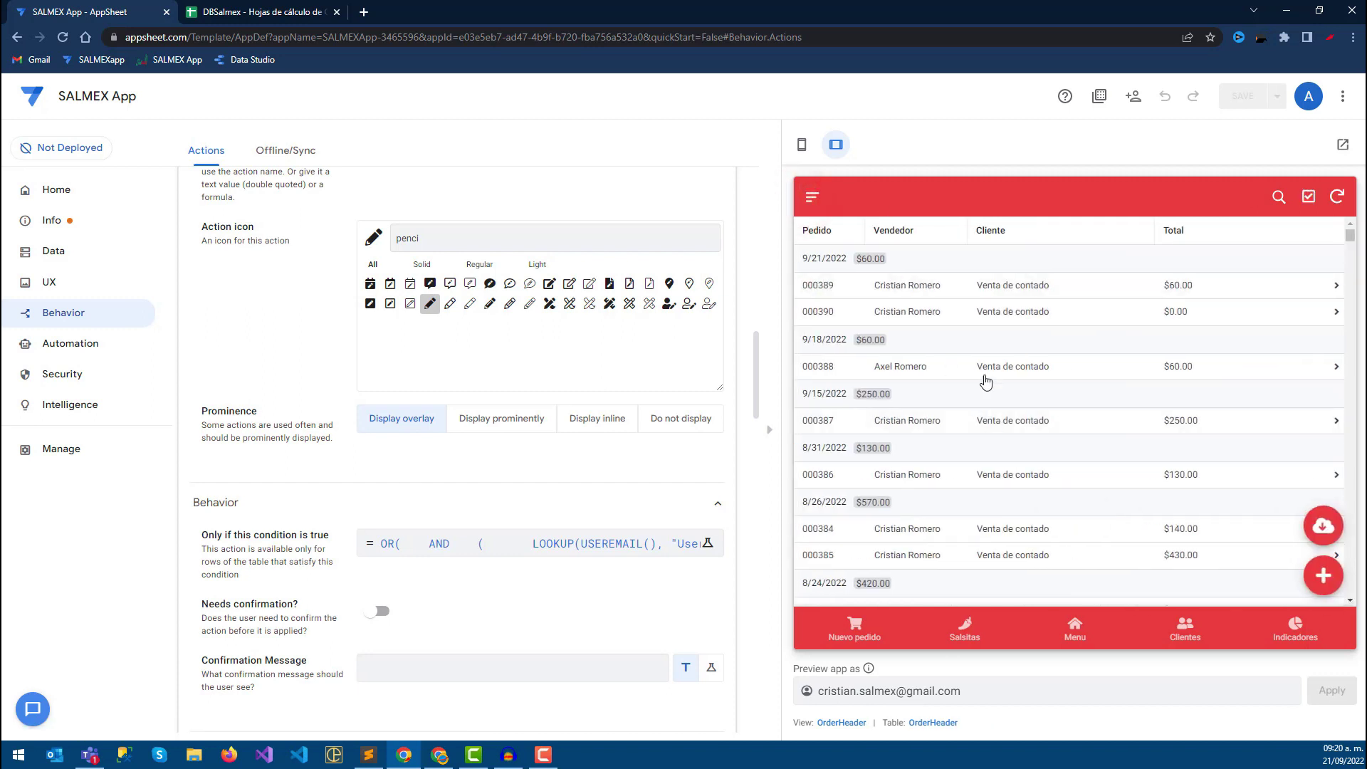
left_click(985, 366)
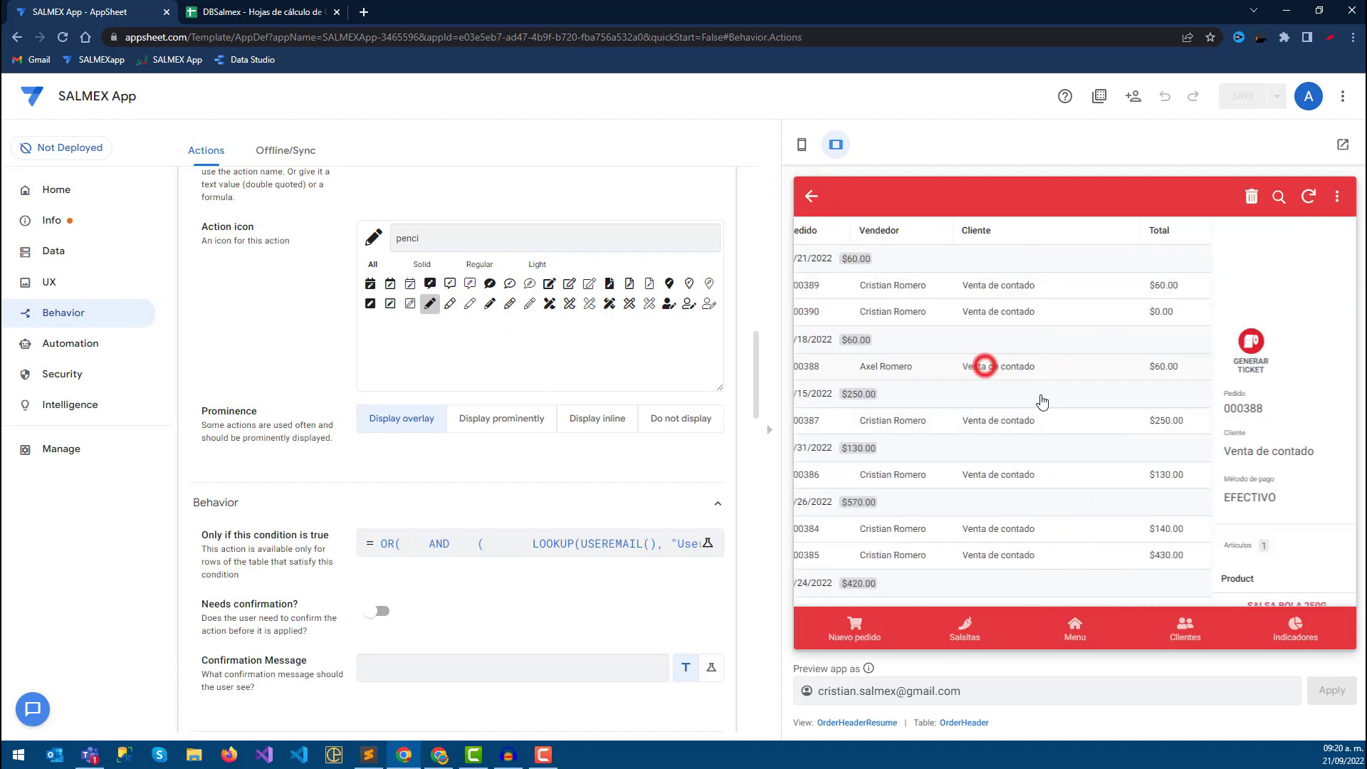
left_click(812, 197)
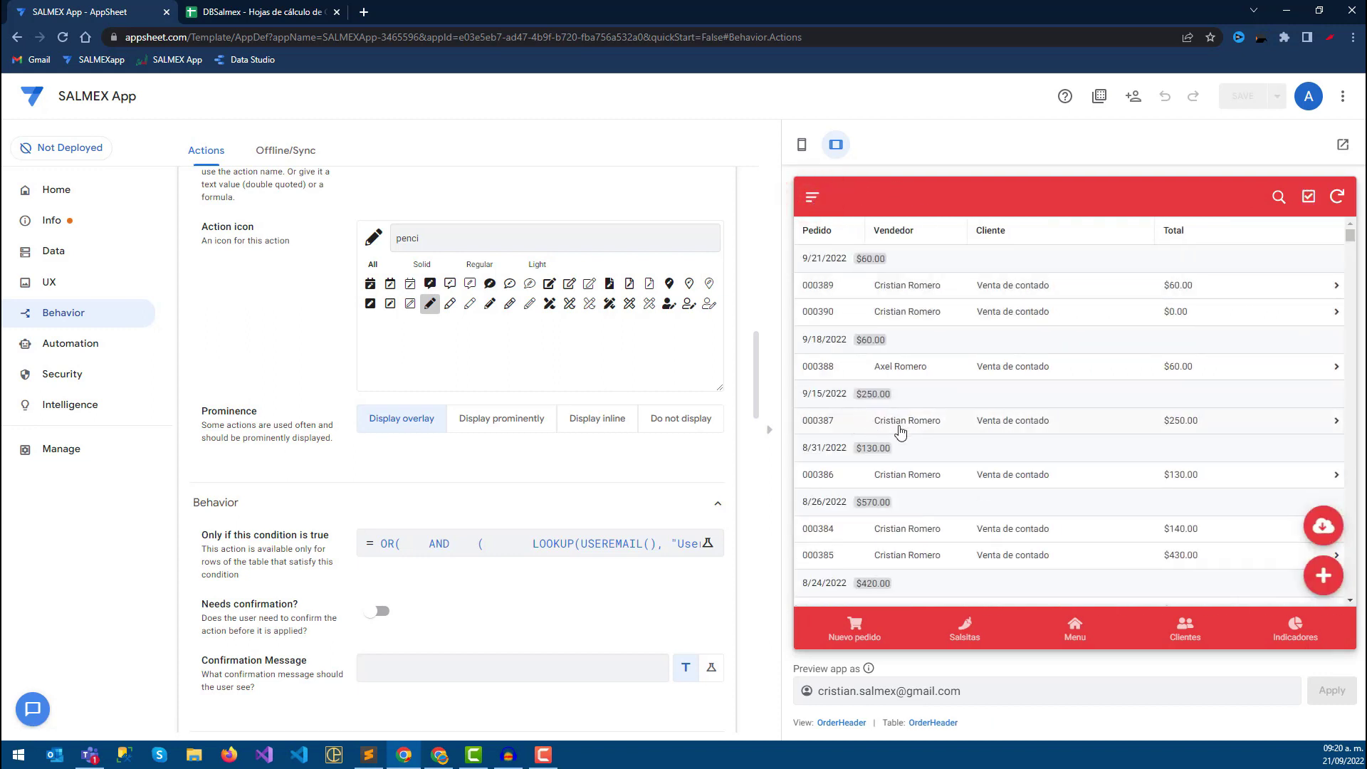
left_click(901, 428)
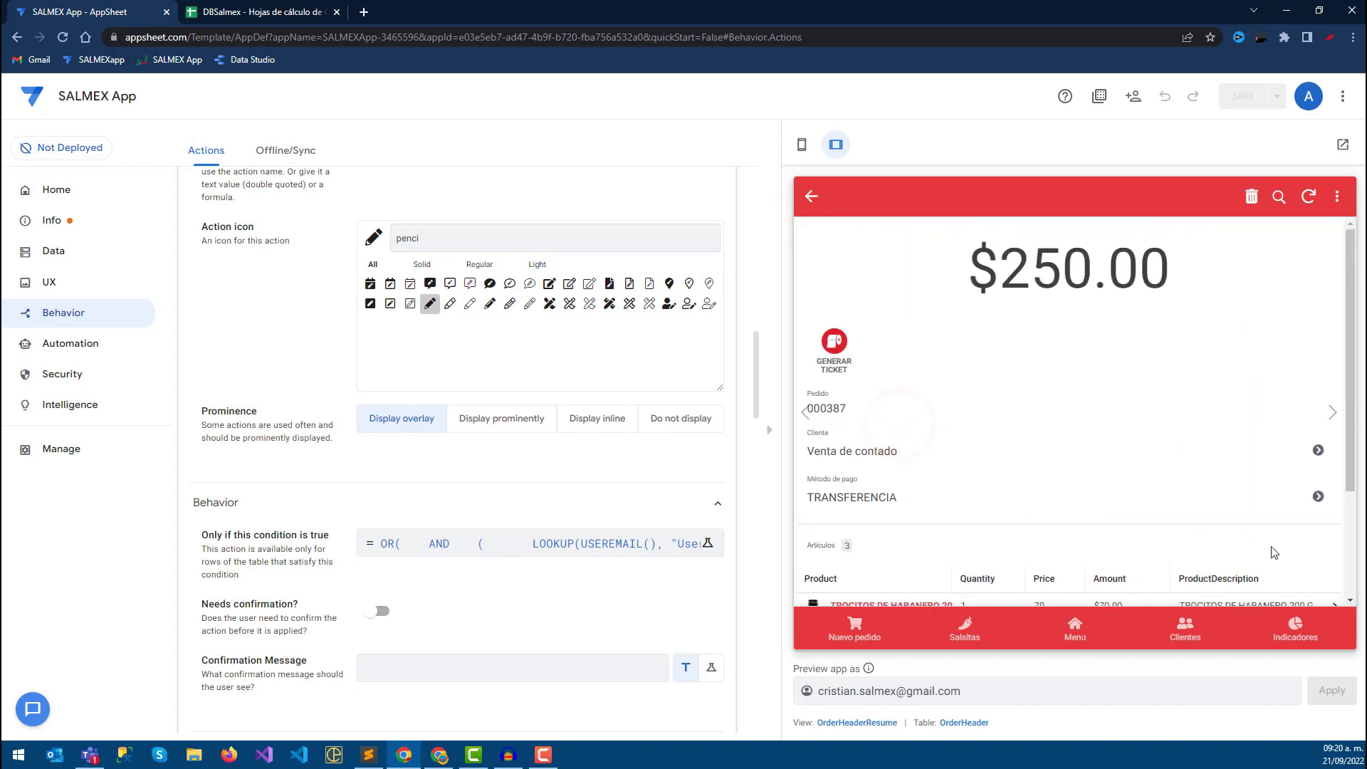
left_click(813, 197)
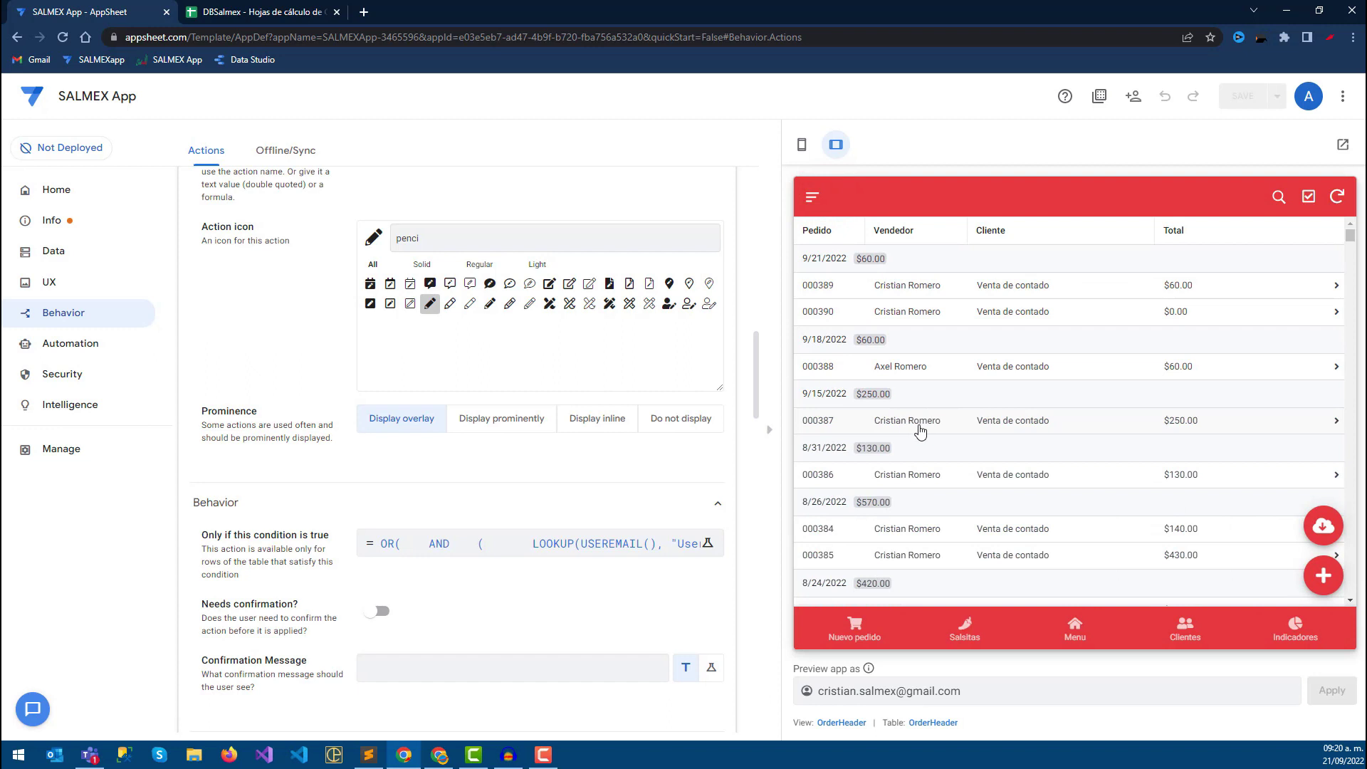
Recheck the $250.00 order and today's order 000390, which stays editable, then reopen the Edit condition.
triple_click(860, 691)
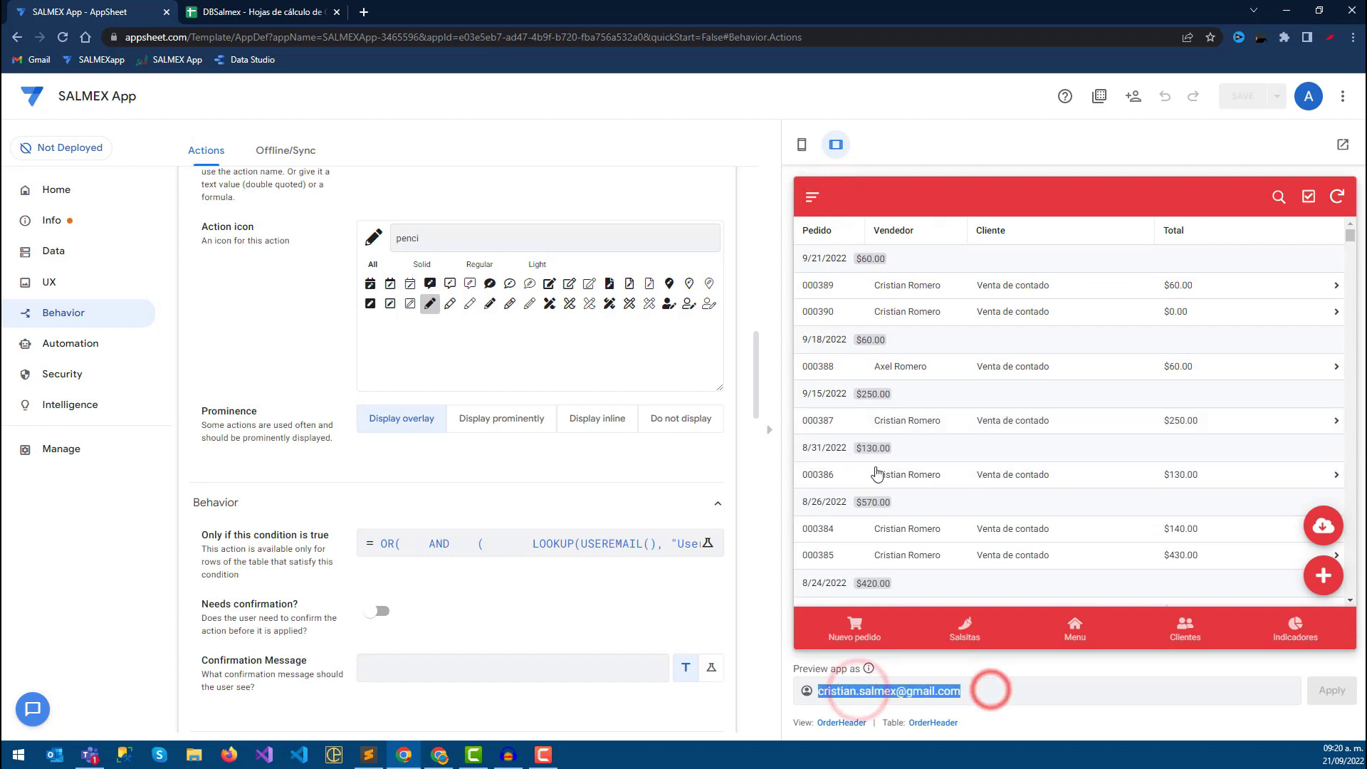
left_click(899, 422)
left_click(812, 196)
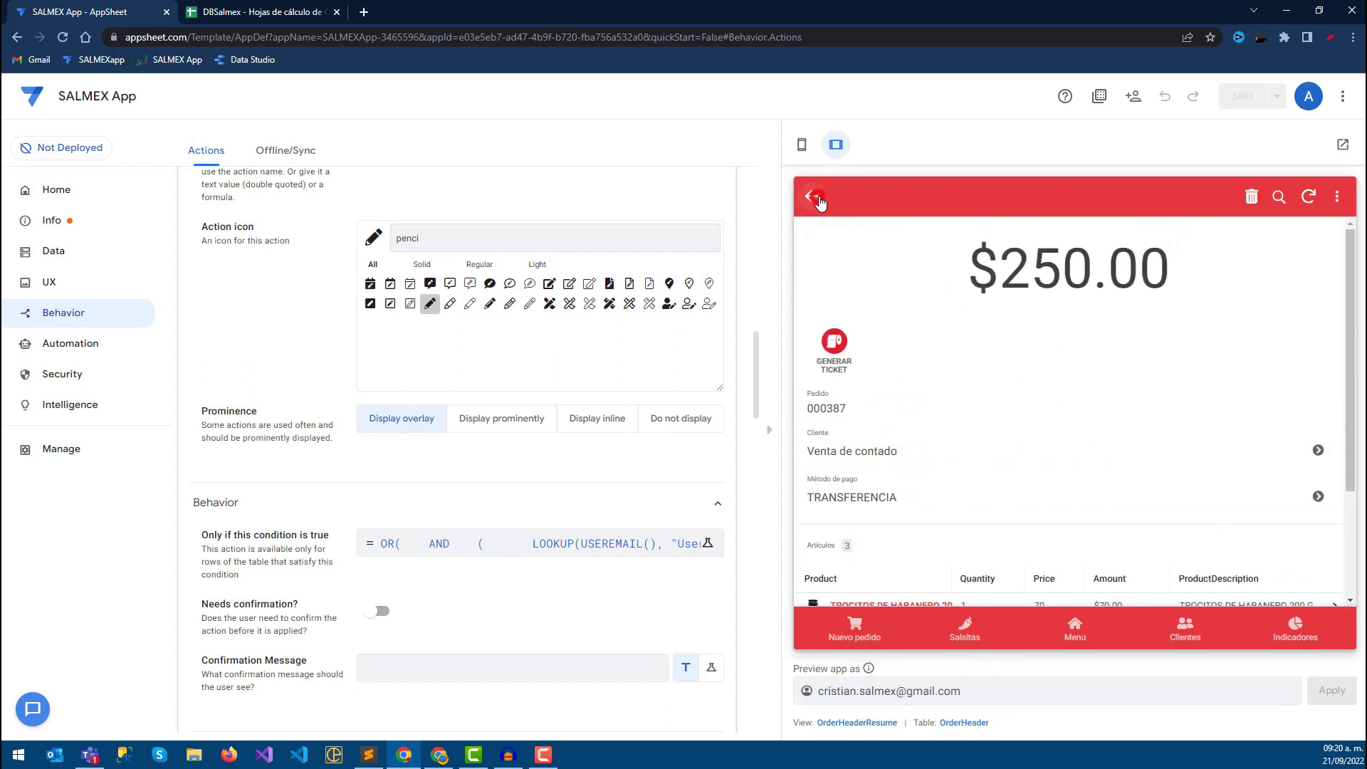
left_click(913, 316)
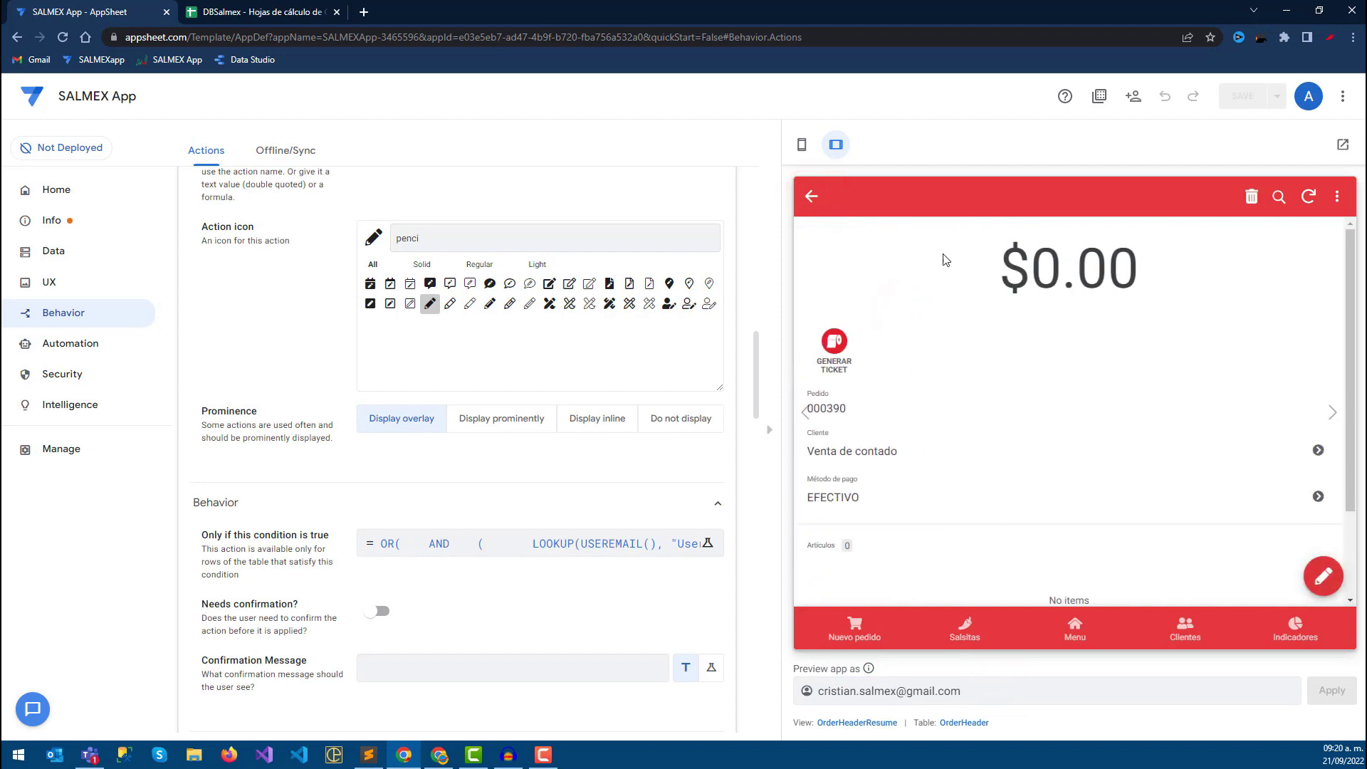
left_click(812, 196)
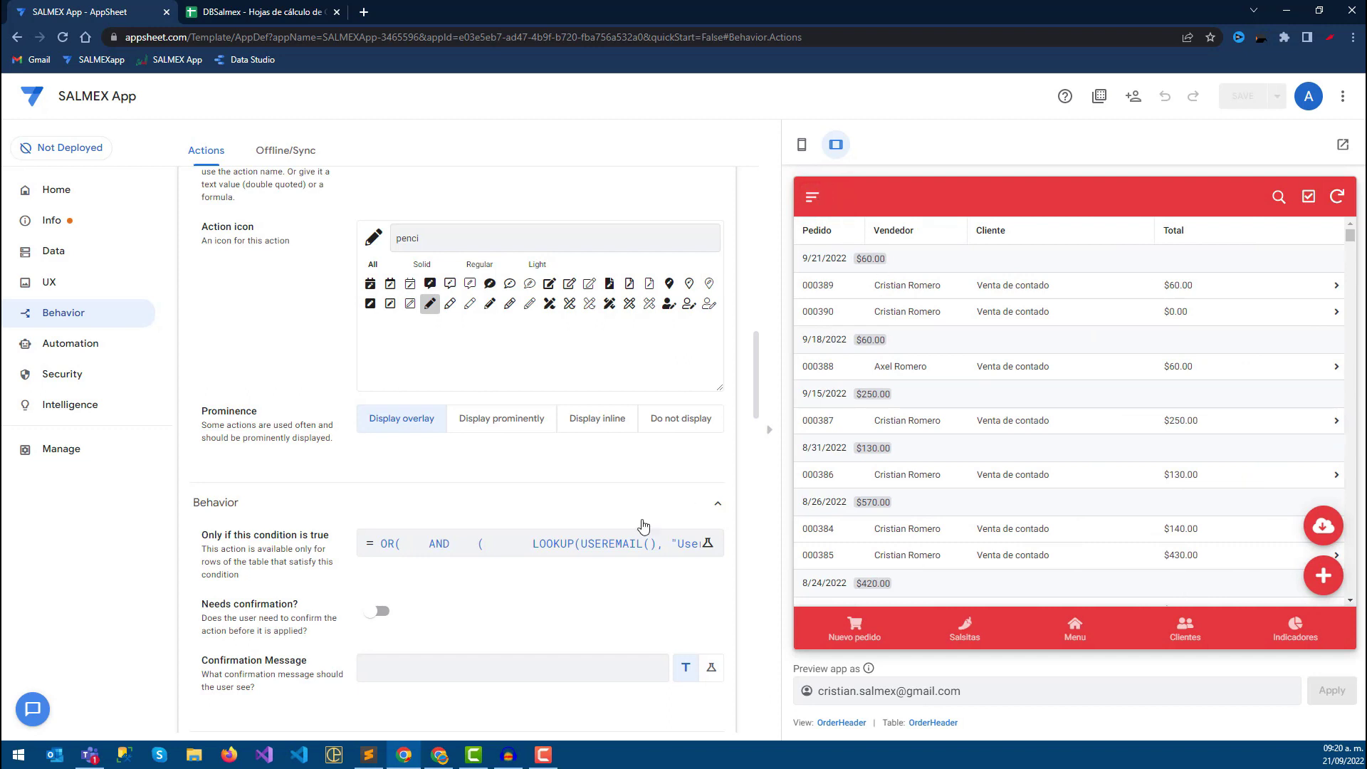
left_click(580, 543)
Review the [OrderDate] = TODAY() clause and save the owner-or-admin condition back unchanged.
left_click(538, 291)
left_click_drag(562, 293, 415, 292)
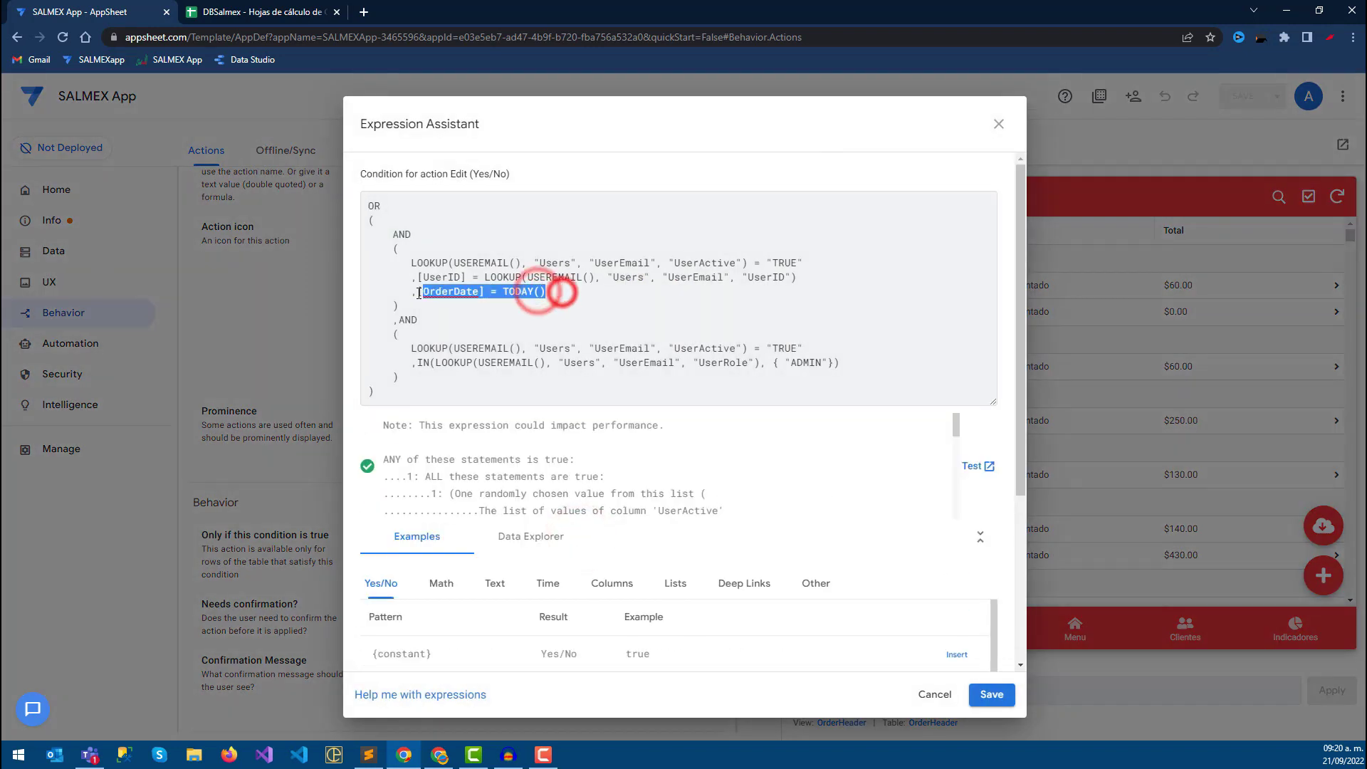
left_click(452, 293)
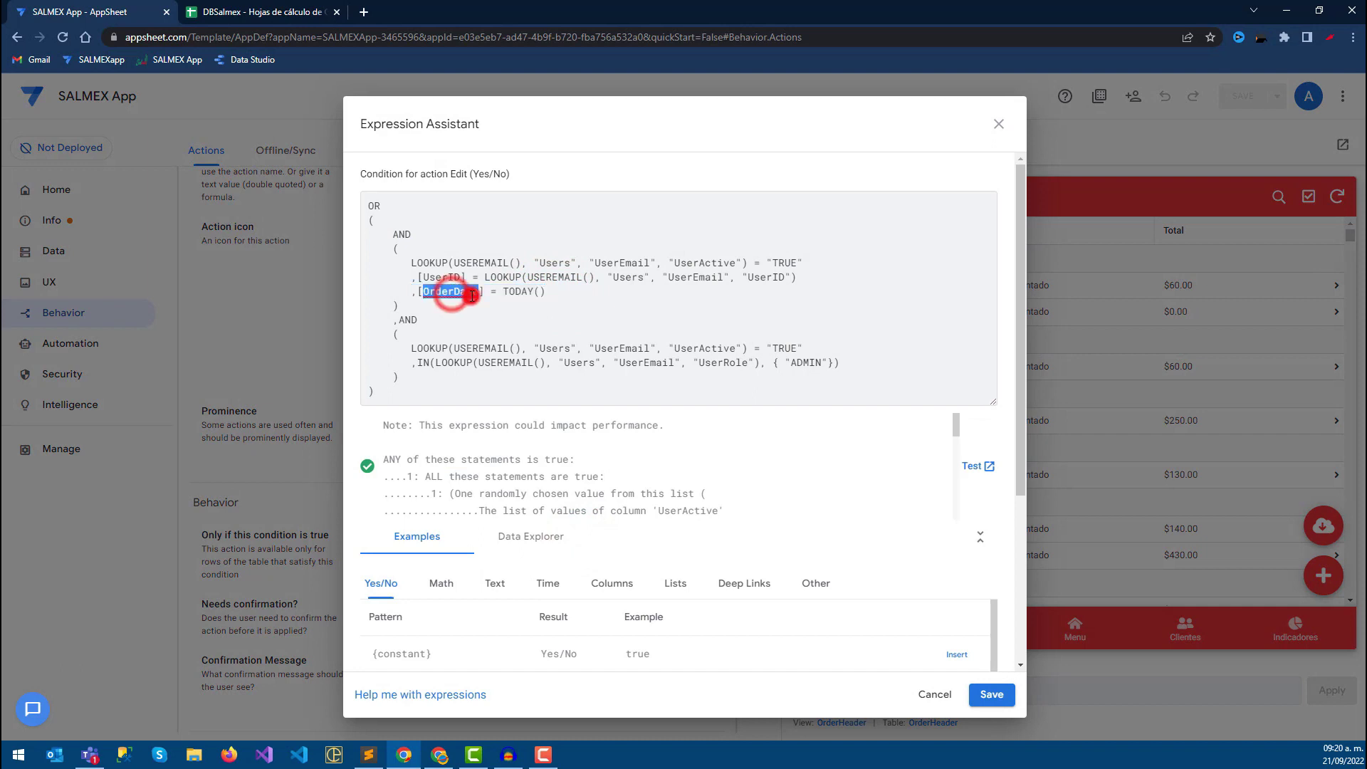
left_click_drag(547, 292, 418, 293)
left_click(574, 301)
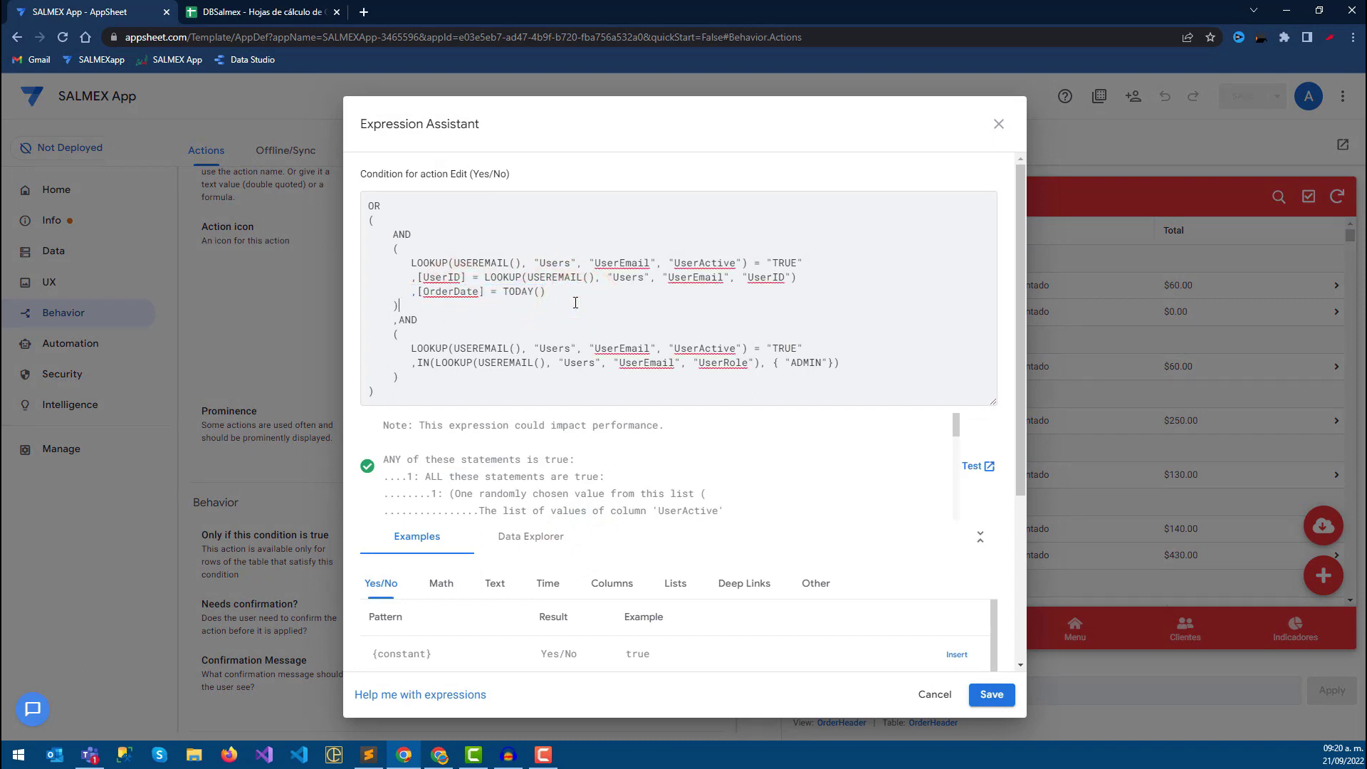
left_click(992, 695)
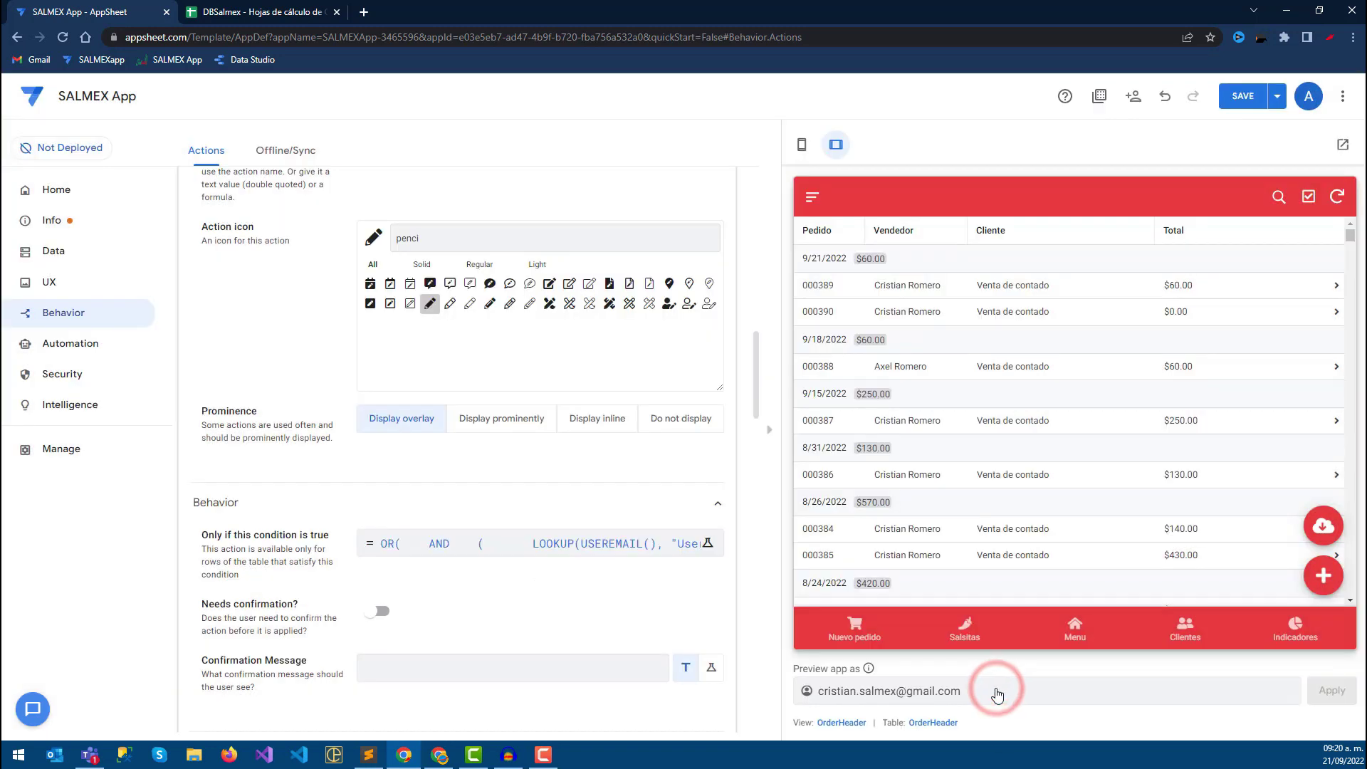
Delete orders 000390 and 000389 from the preview, confirming each, and save the SALMEX app.
left_click(937, 311)
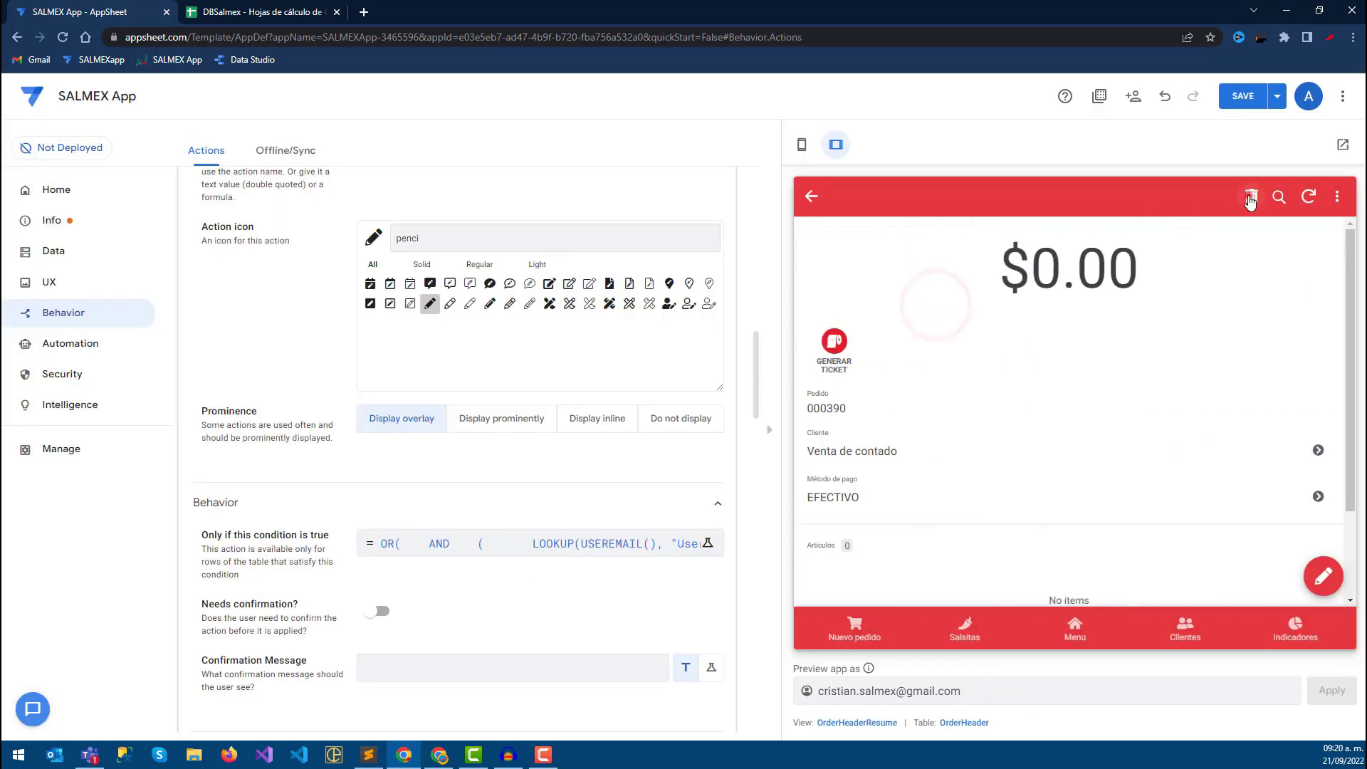
left_click(1251, 197)
left_click(1168, 439)
left_click(811, 197)
left_click(926, 284)
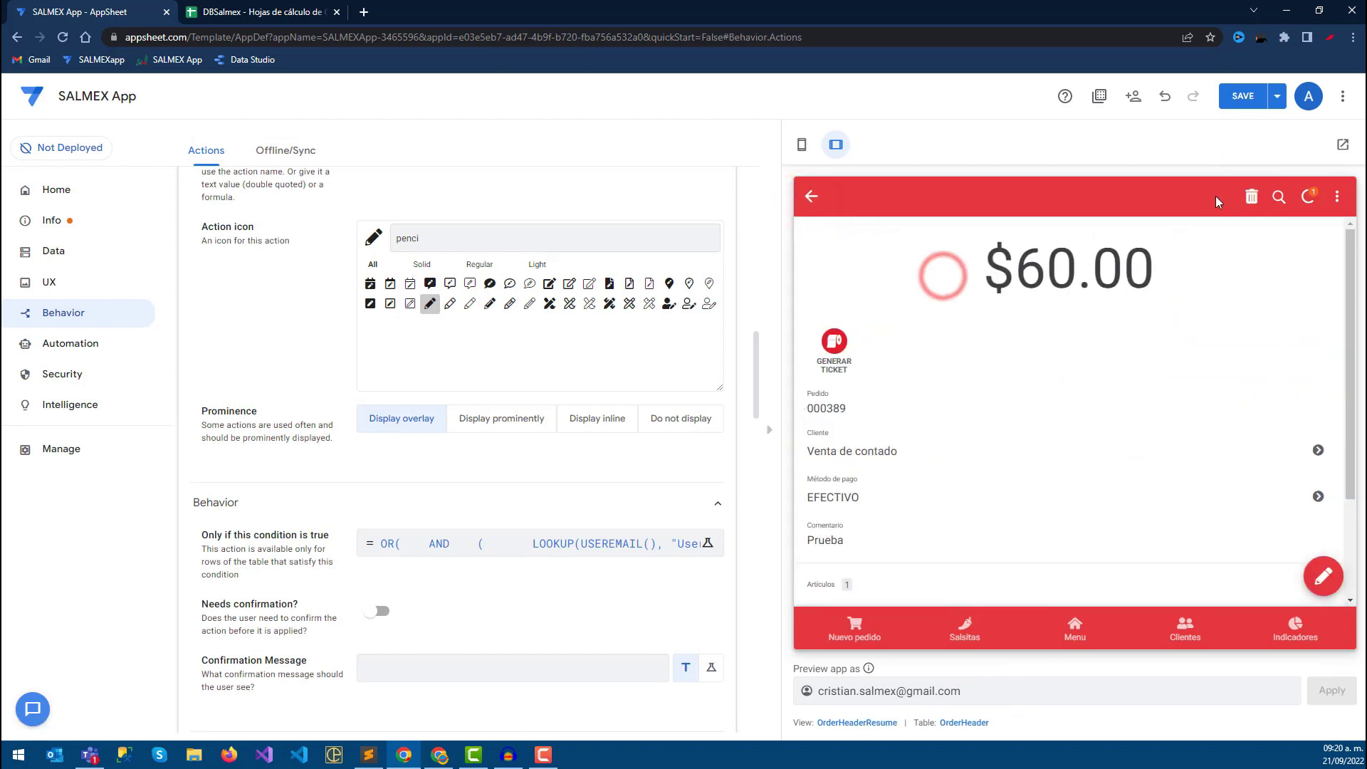
left_click(1252, 197)
left_click(1168, 438)
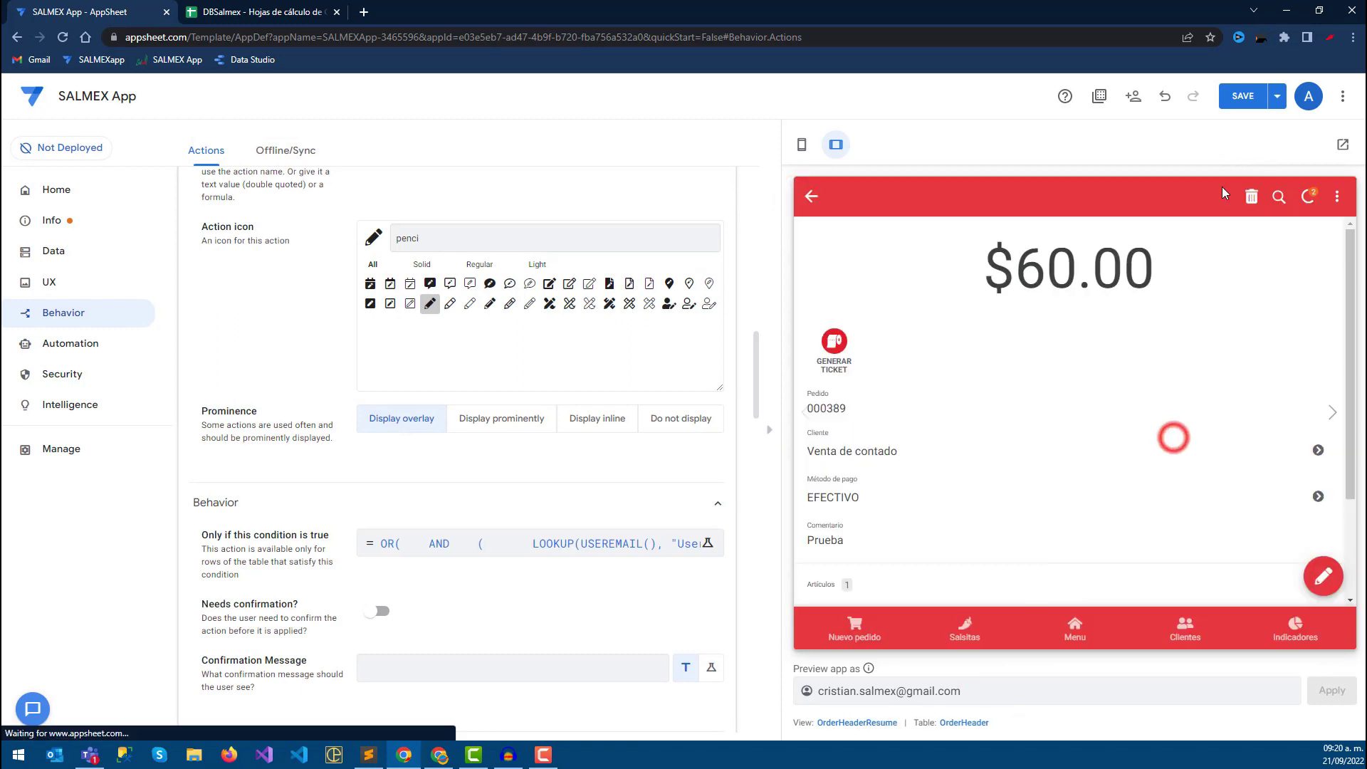
left_click(1243, 96)
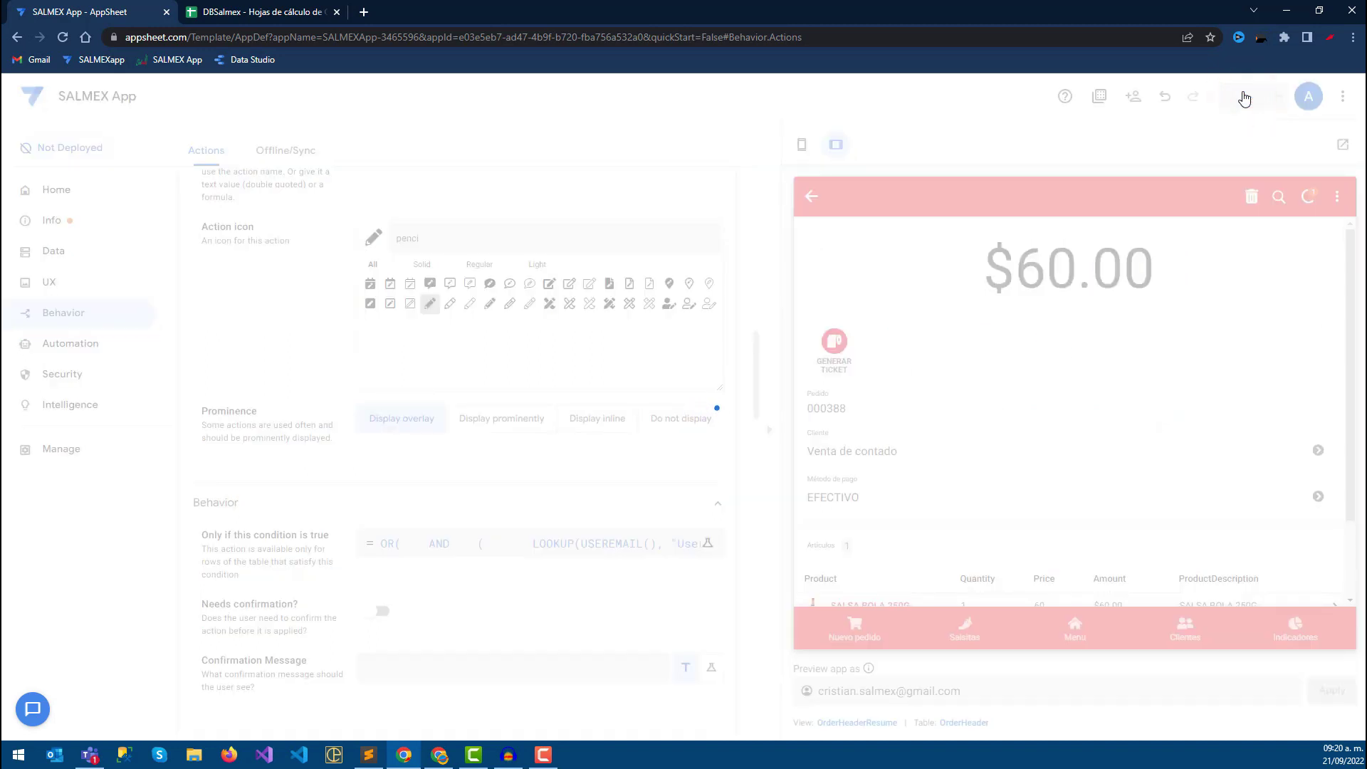
Check the Enviapp Rutas preview and its preview account, then return to SALMEX and open DBSalmex.
left_click(440, 756)
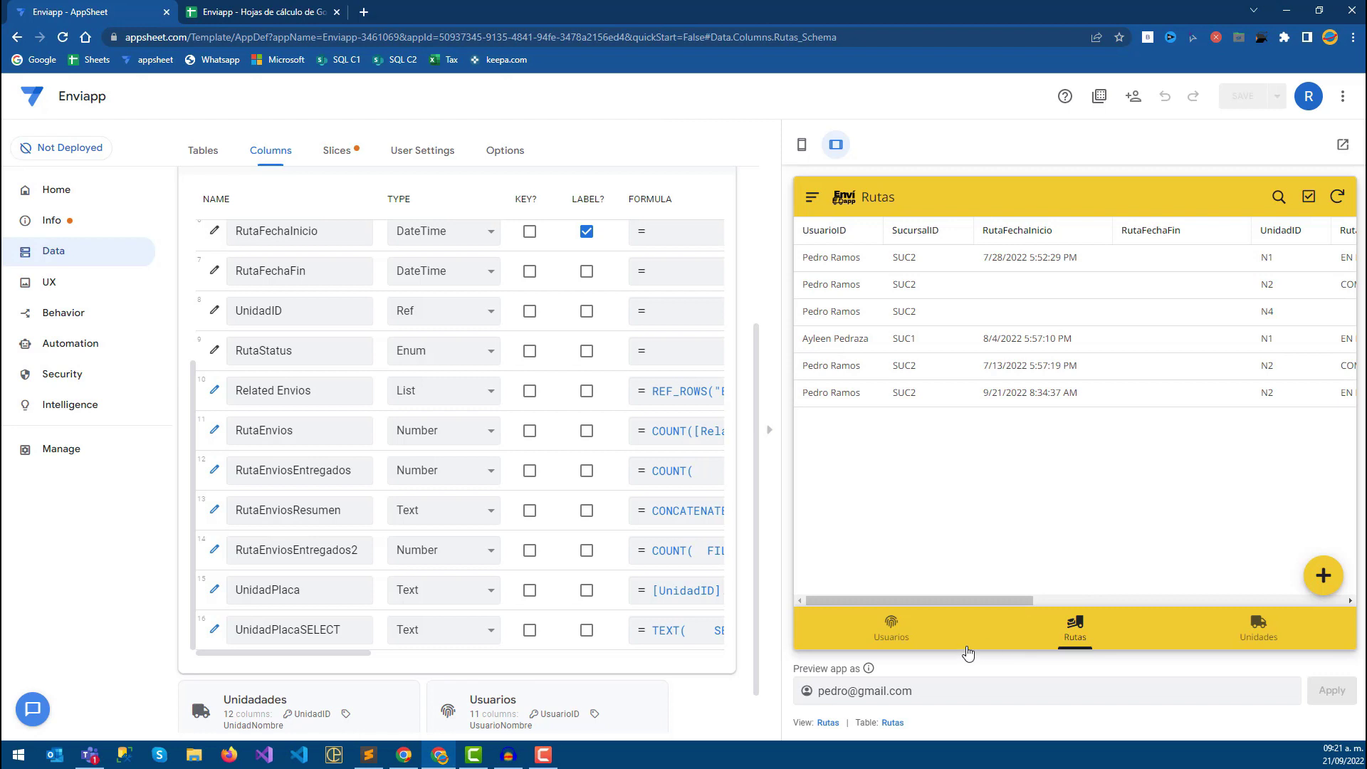
left_click(838, 698)
left_click(913, 691)
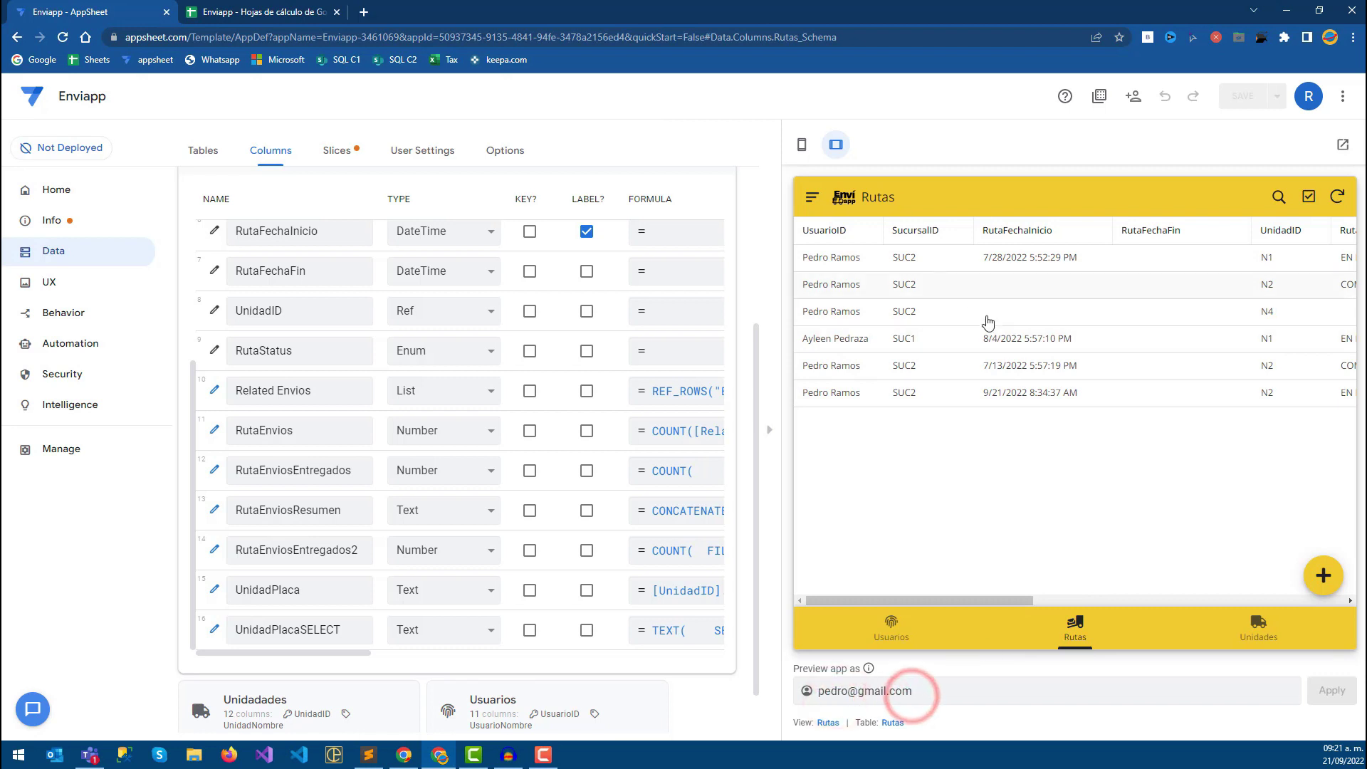
left_click_drag(977, 601, 983, 600)
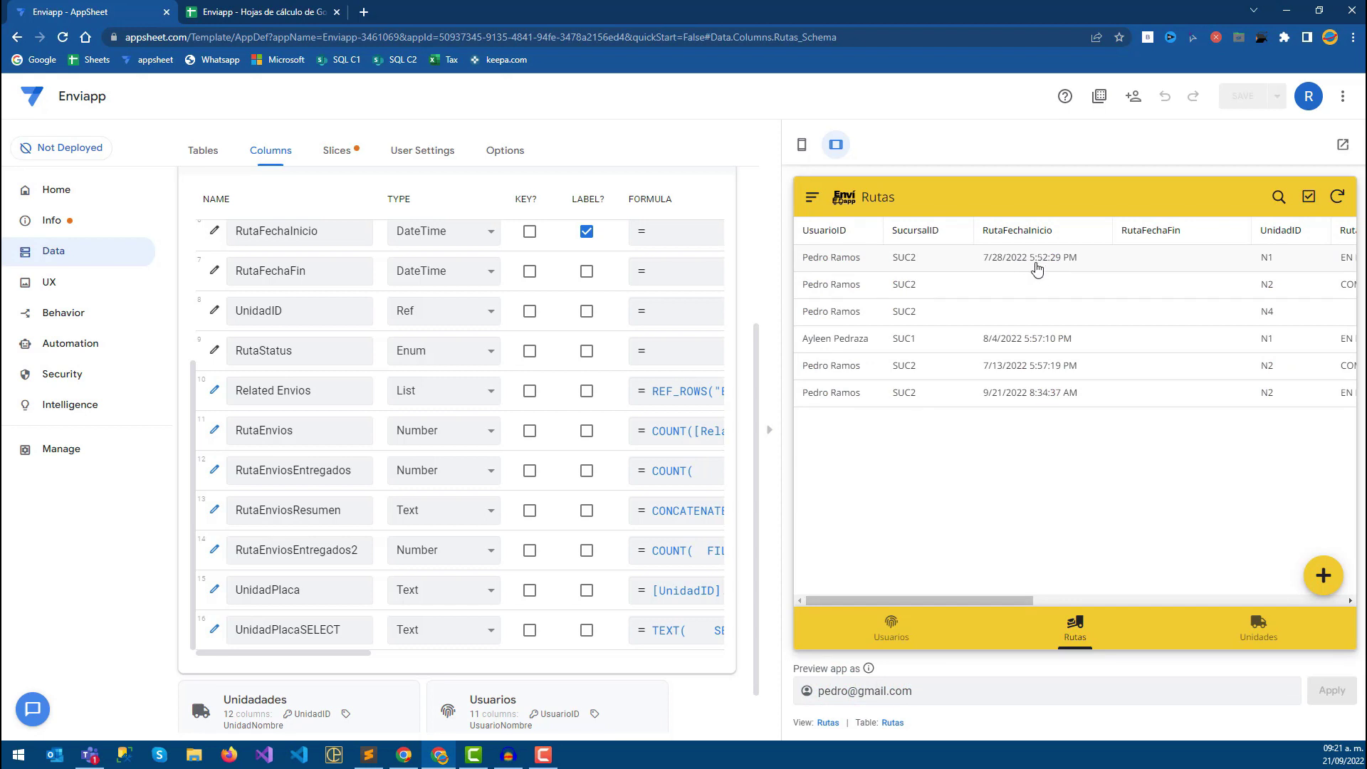
left_click(404, 755)
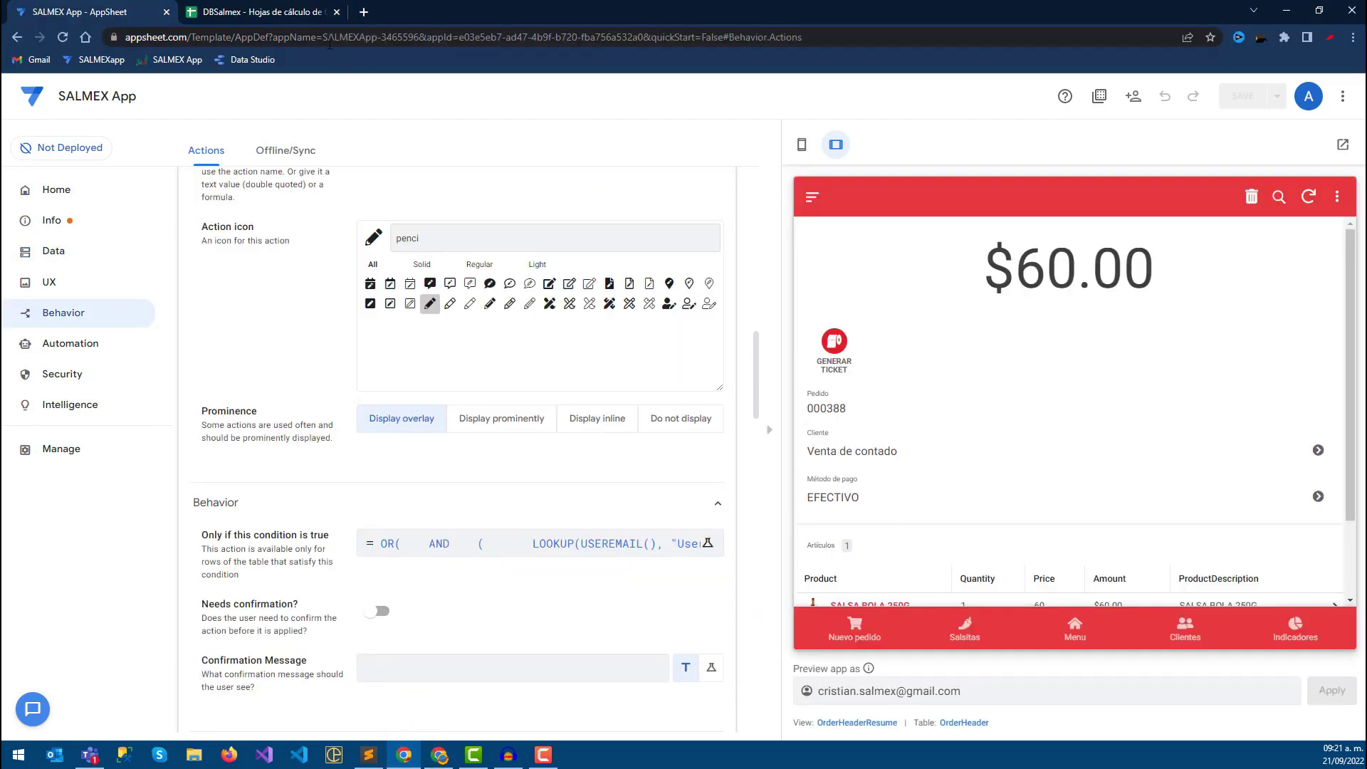
left_click(285, 13)
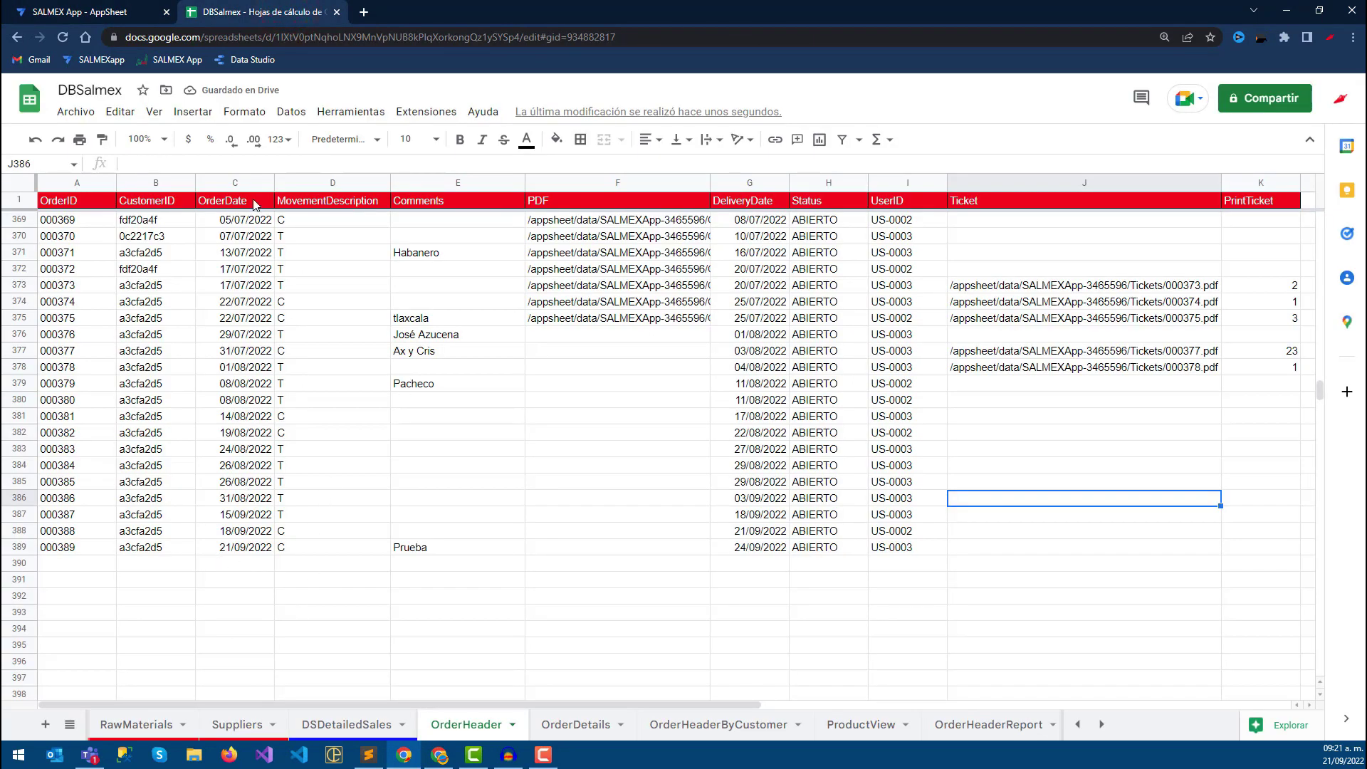
Select the OrderDate column to confirm OrderHeader ends at 000388, then return to Enviapp.
left_click(235, 182)
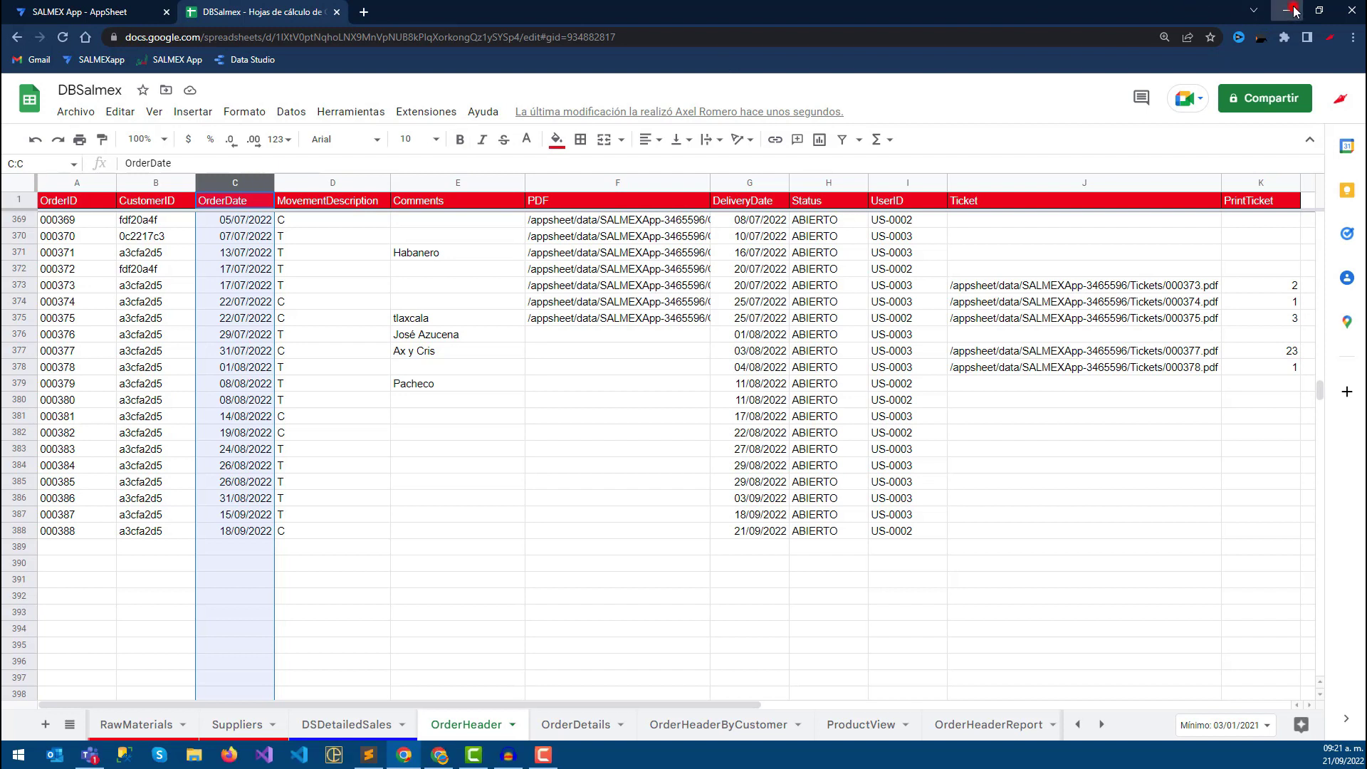
key("alt+Tab")
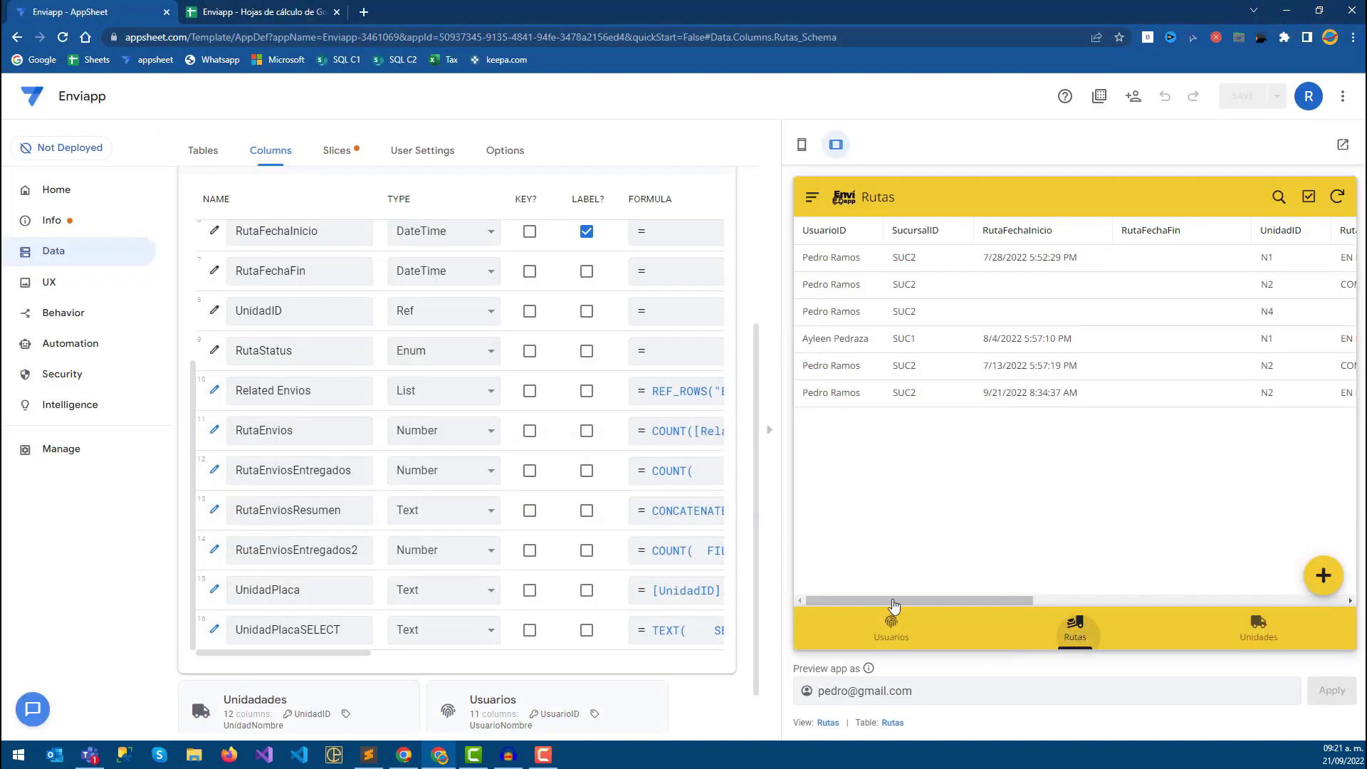
Review the Rutas table settings and preview, then move to the Behavior actions list.
left_click(892, 723)
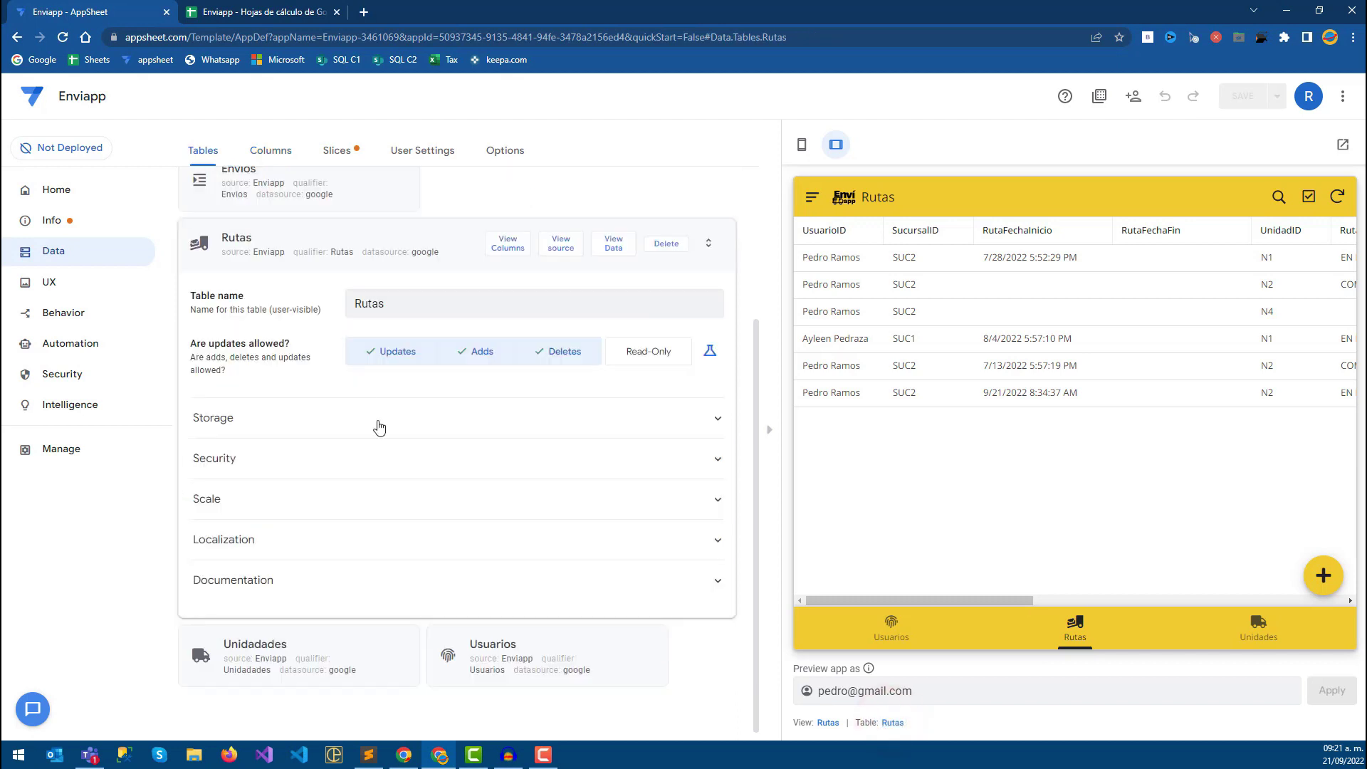
double_click(831, 691)
left_click_drag(961, 601, 1177, 610)
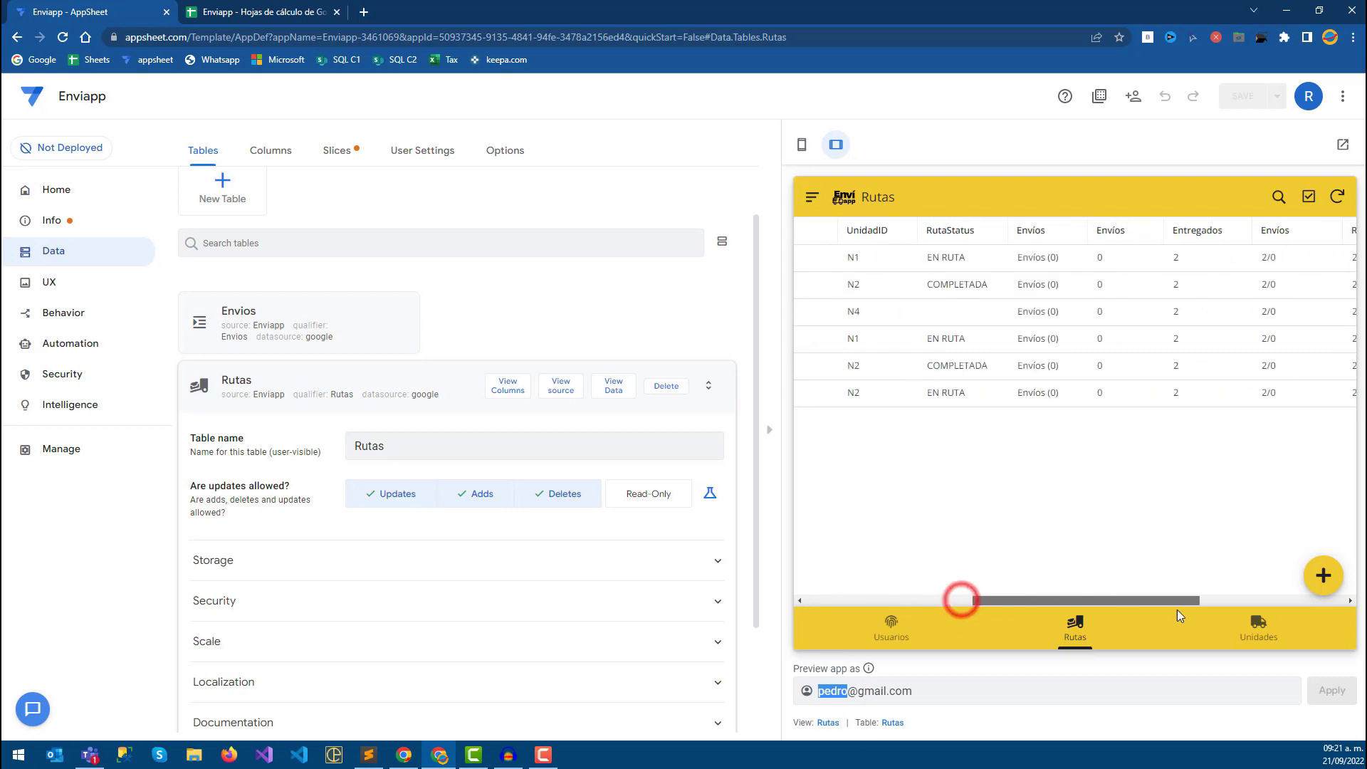
left_click(962, 601)
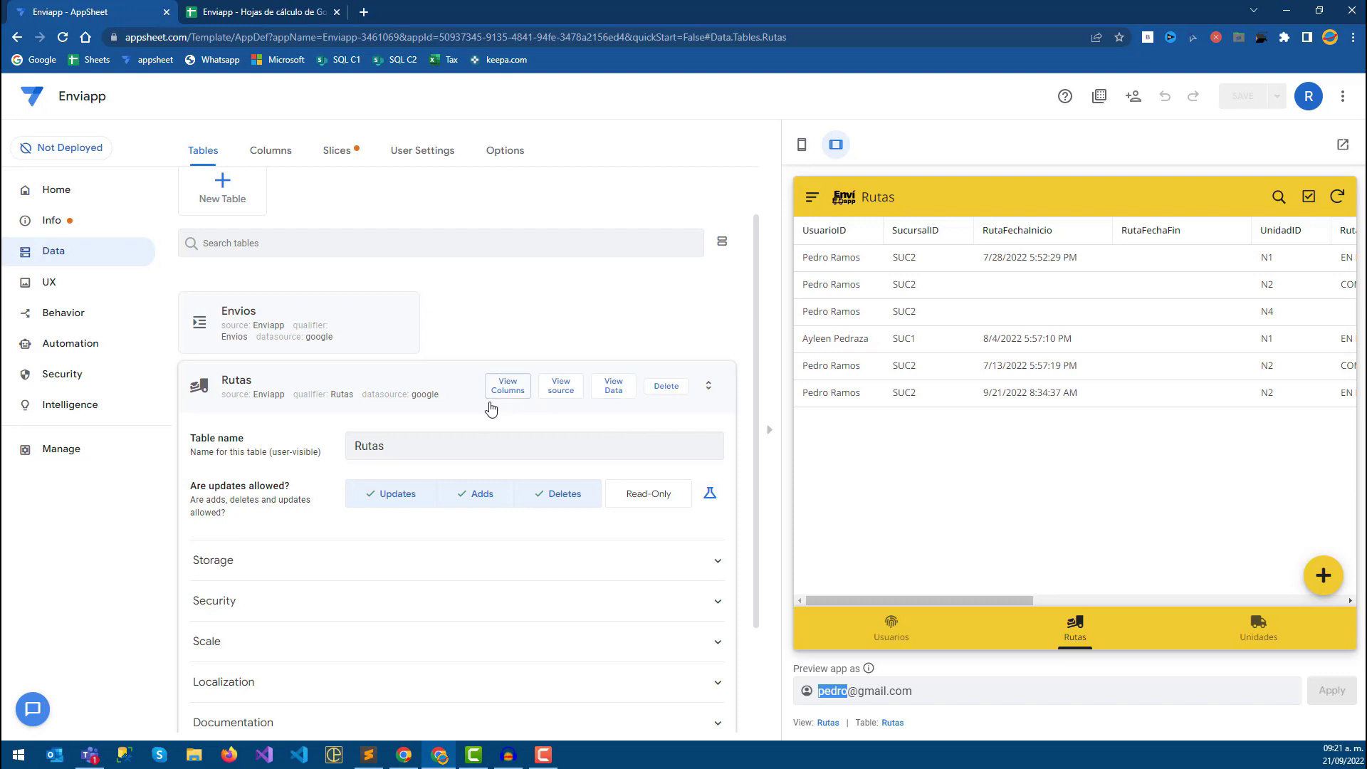
scroll(436, 425, "down", 1)
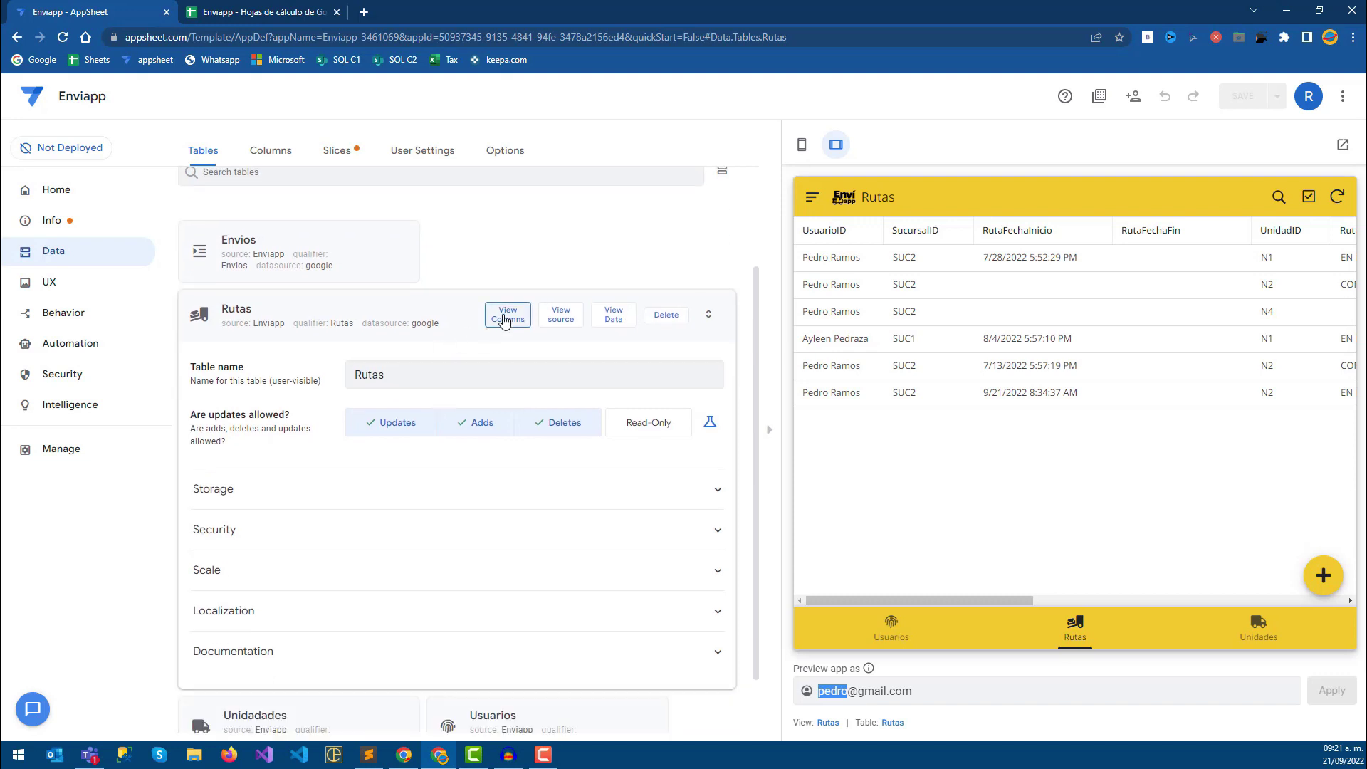
left_click(67, 320)
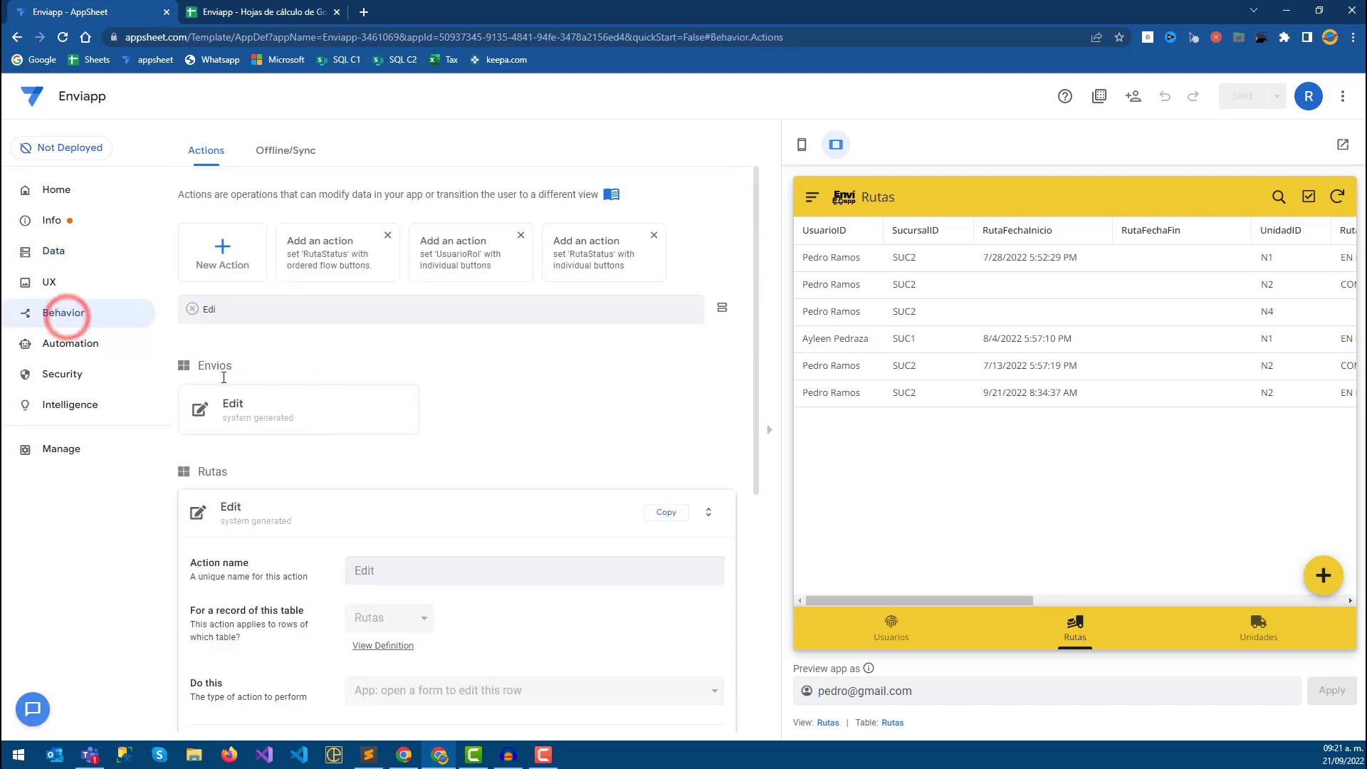
Paste the prepared OR/AND expression into the Edit action's availability condition.
left_click(202, 331)
scroll(242, 399, "down", 3)
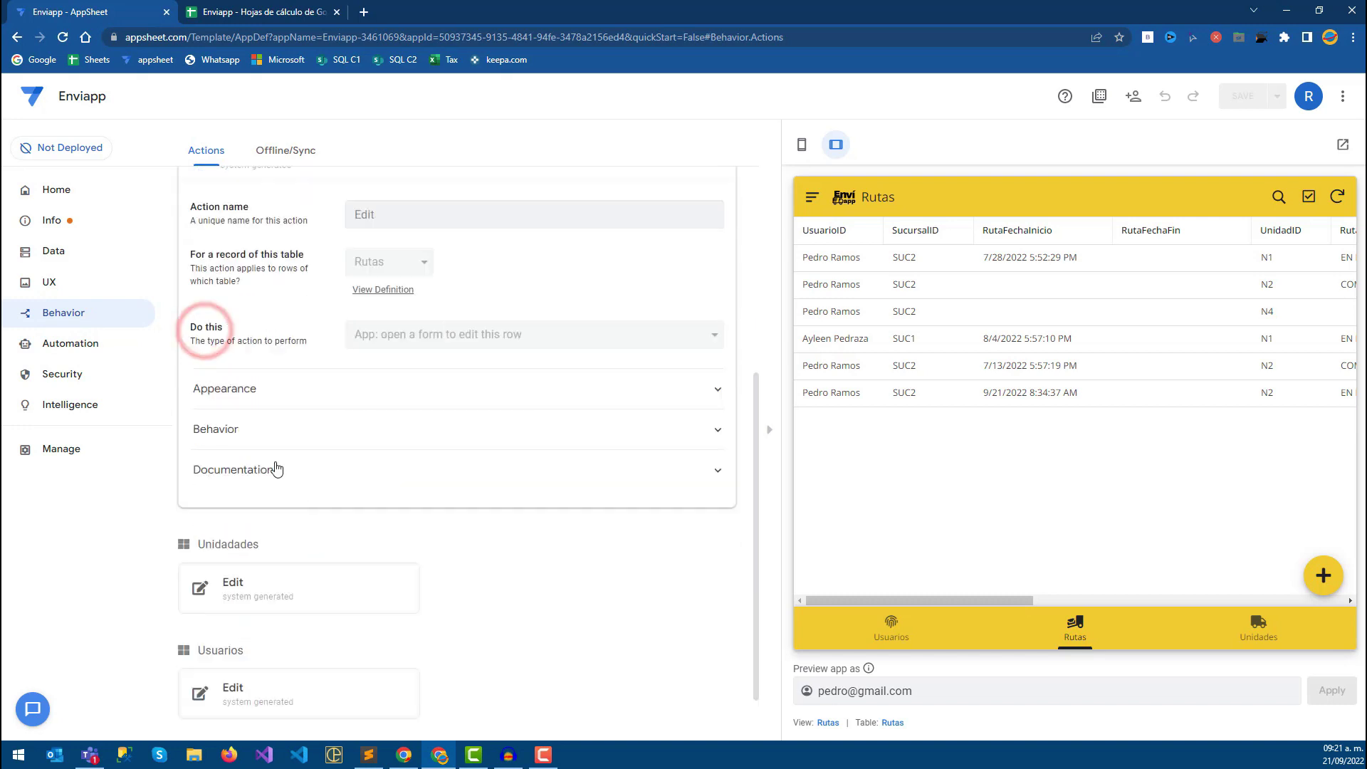
left_click(268, 436)
left_click(412, 472)
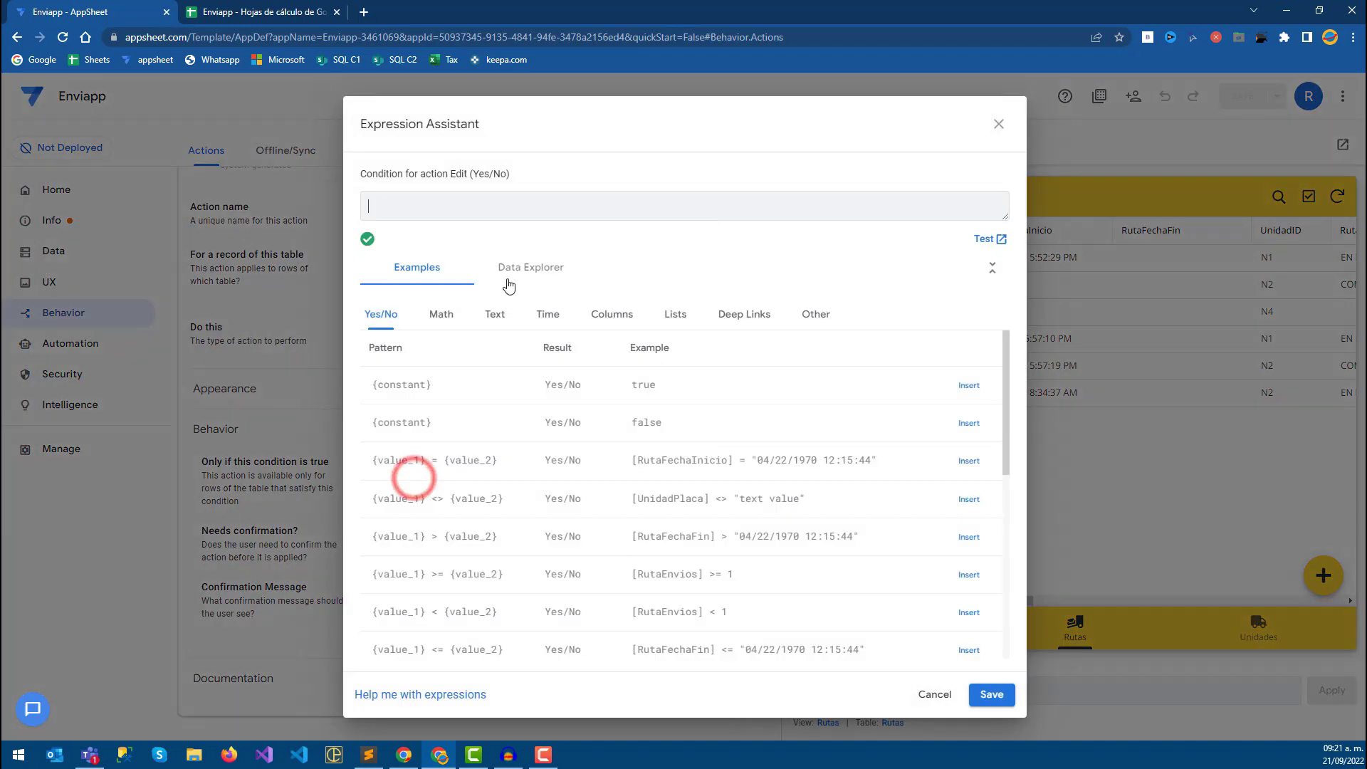
left_click_drag(1007, 221, 994, 491)
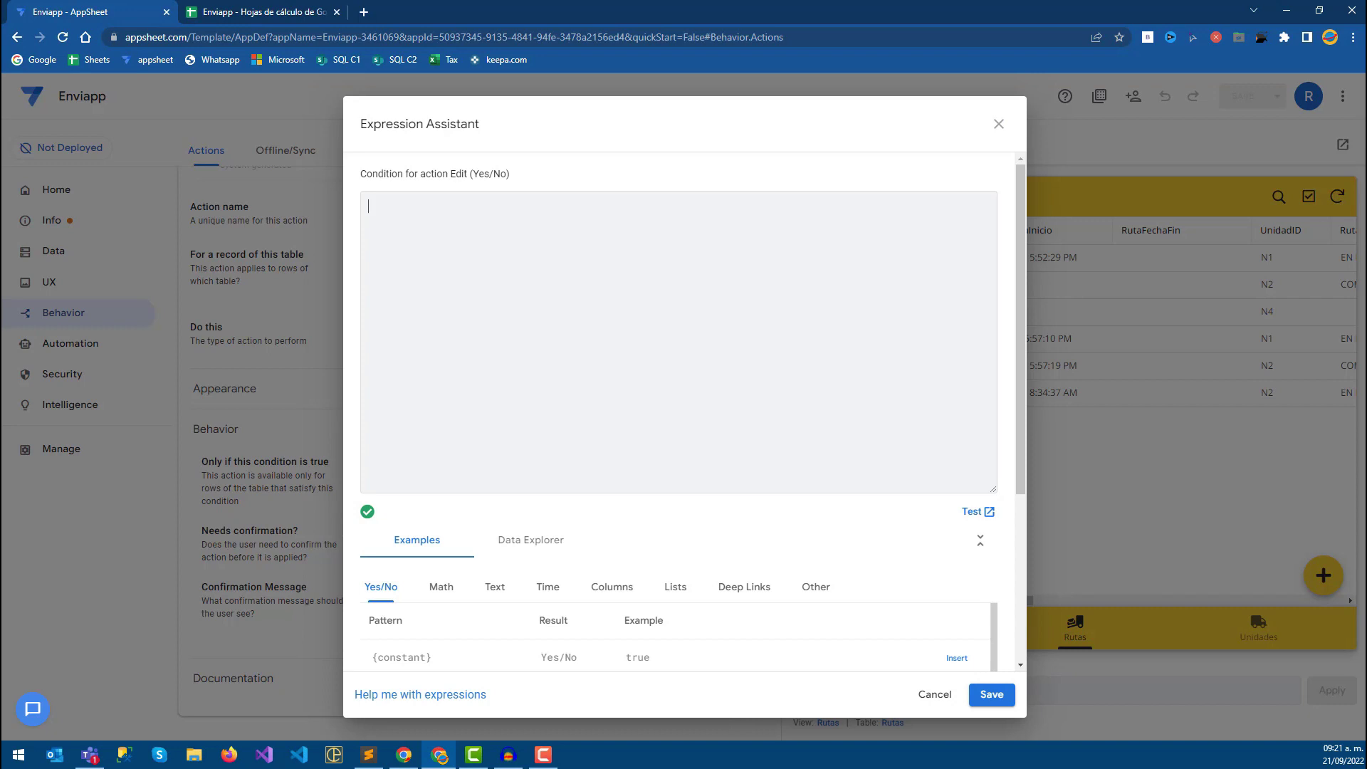
key("alt+Tab")
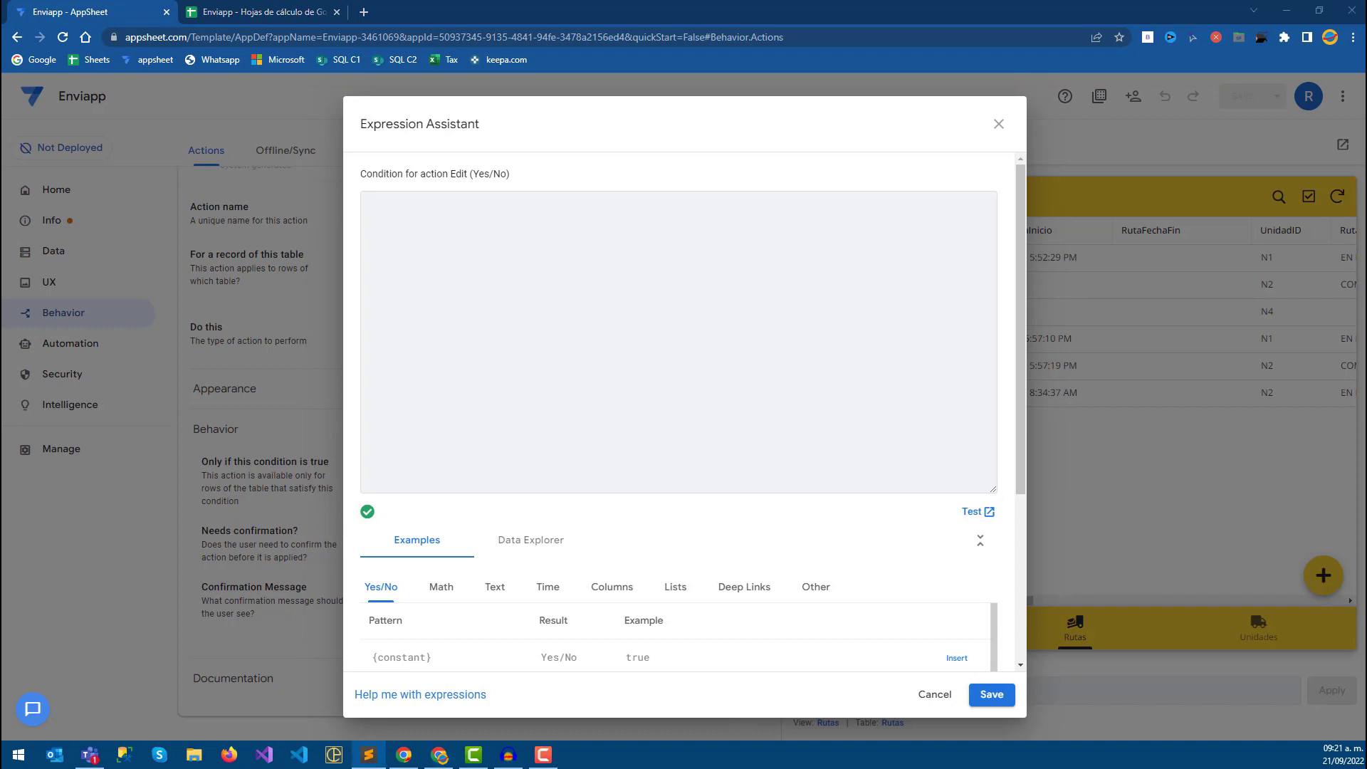
left_click(454, 237)
key("ctrl+v")
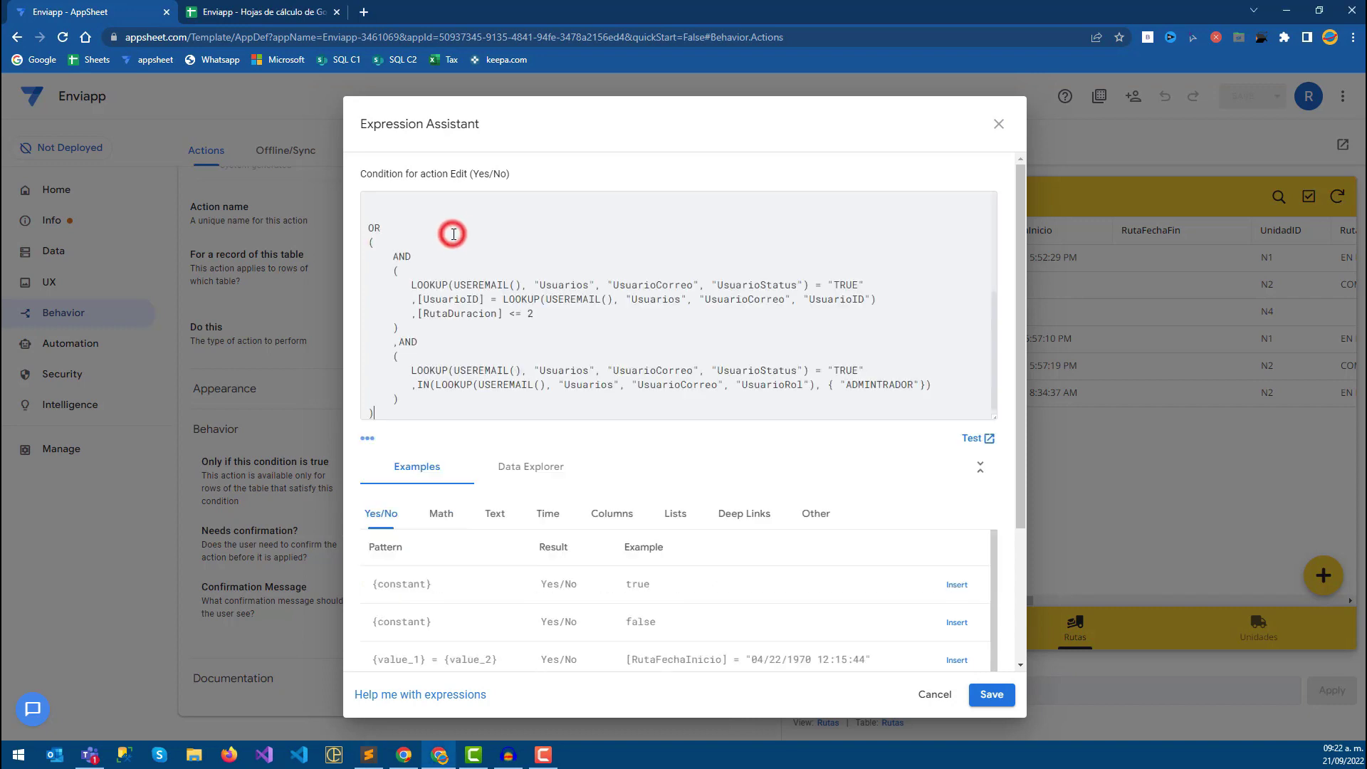
Delete the leftover MINUTE line, blank lines and RutaDuracion line from the formula.
left_click(421, 207)
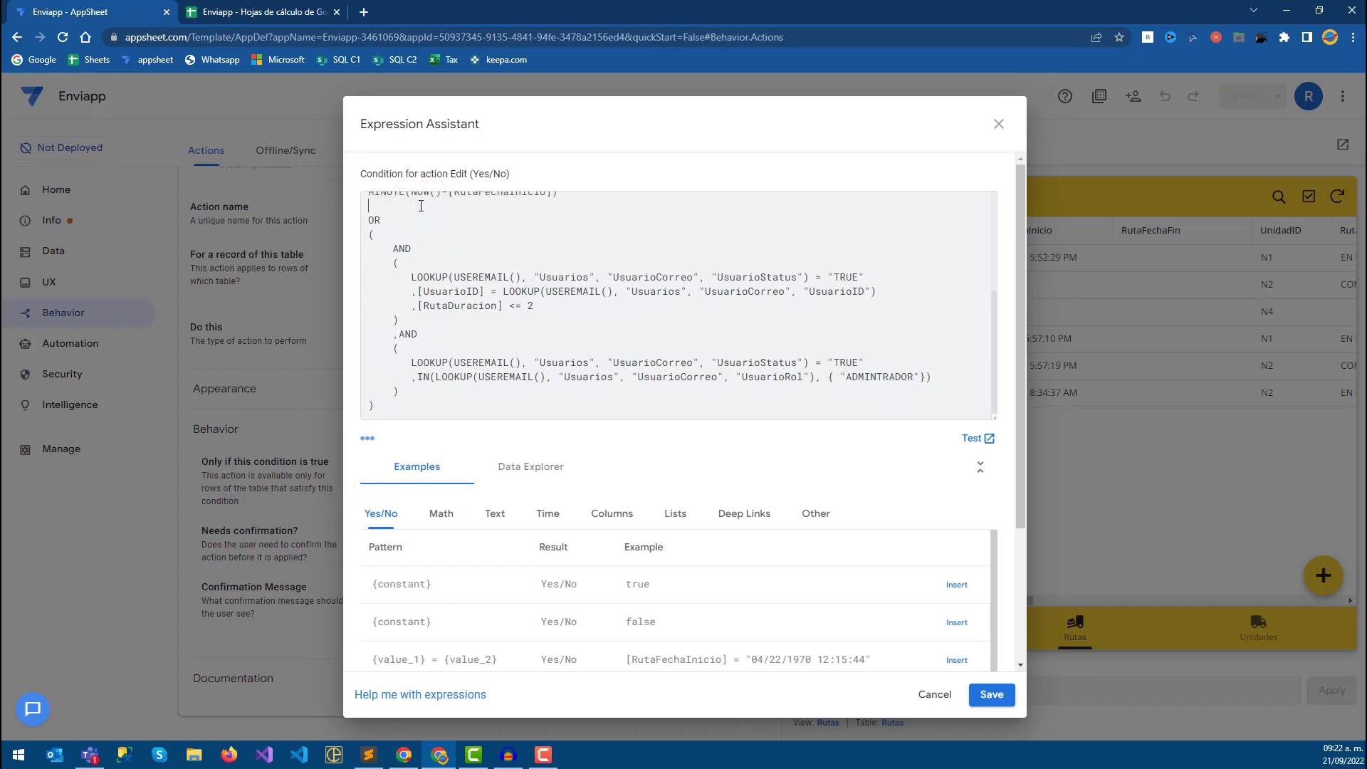
scroll(434, 226, "up", 1)
left_click(614, 277, "shift")
mouse_move(570, 263)
left_mouse_down()
mouse_move(593, 267)
mouse_move(577, 275)
left_mouse_up()
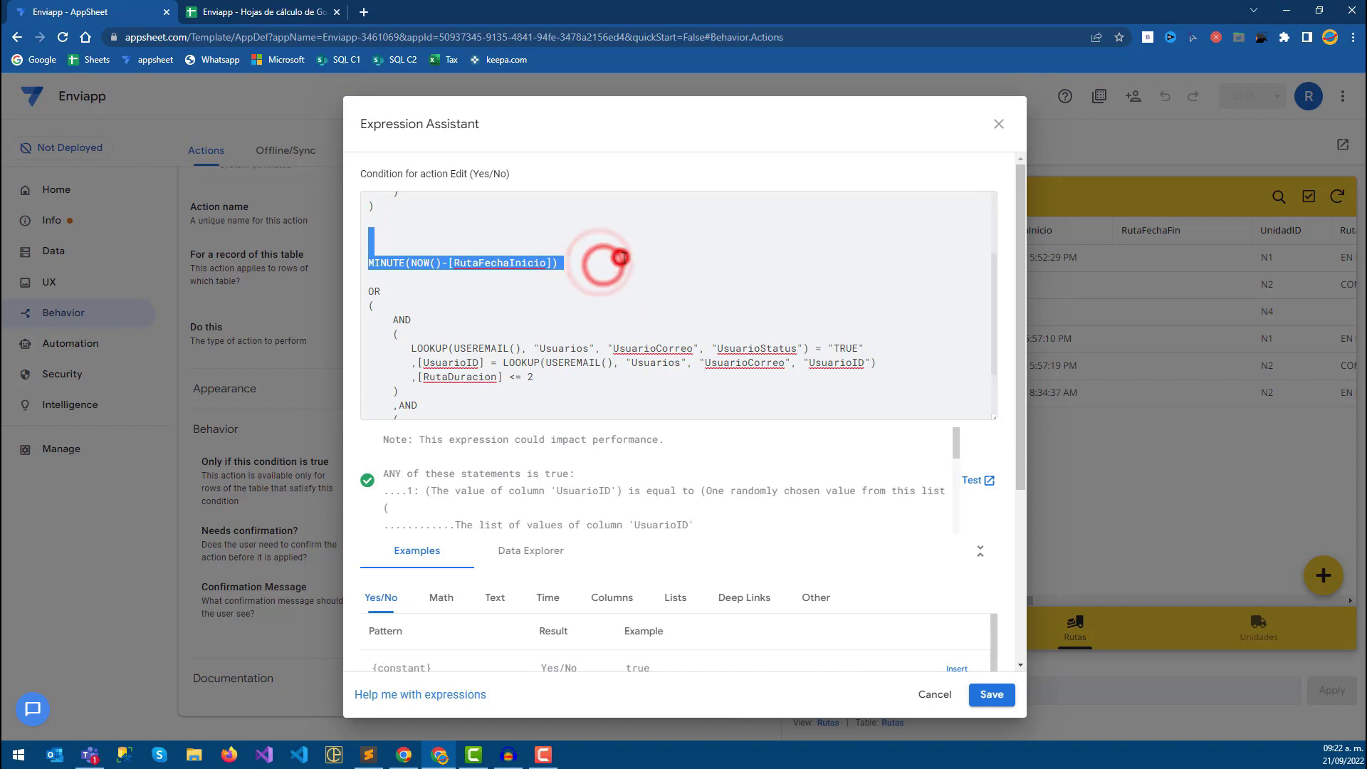
key("ctrl+x")
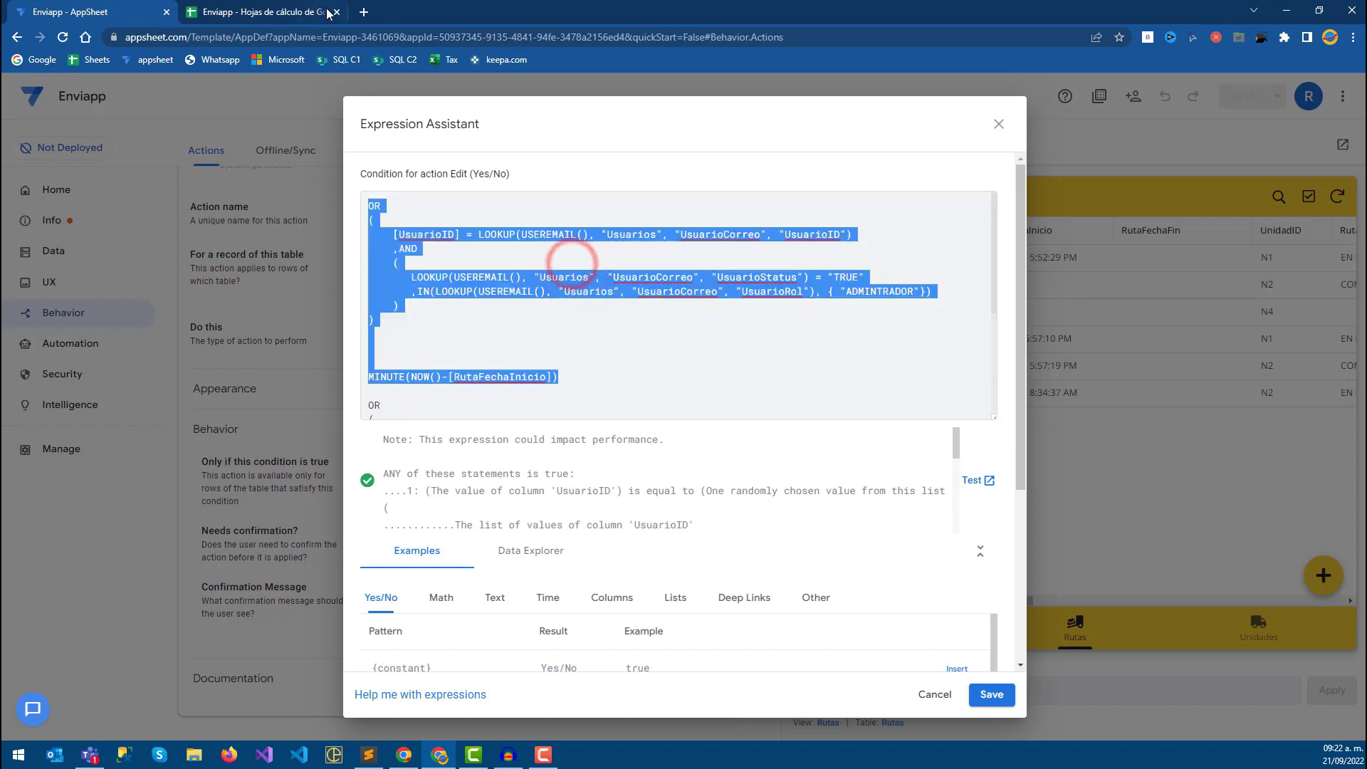
key("Delete")
key("Delete")
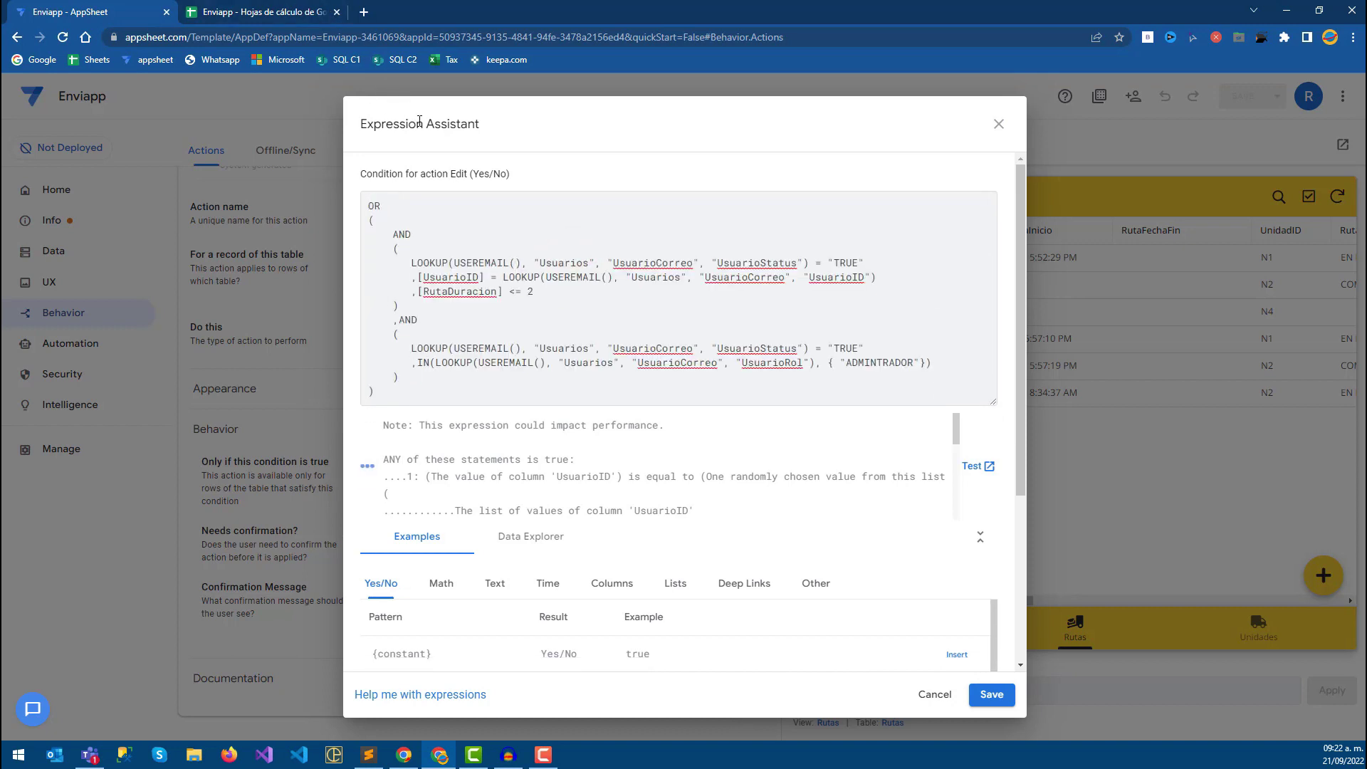
left_click_drag(536, 291, 299, 292)
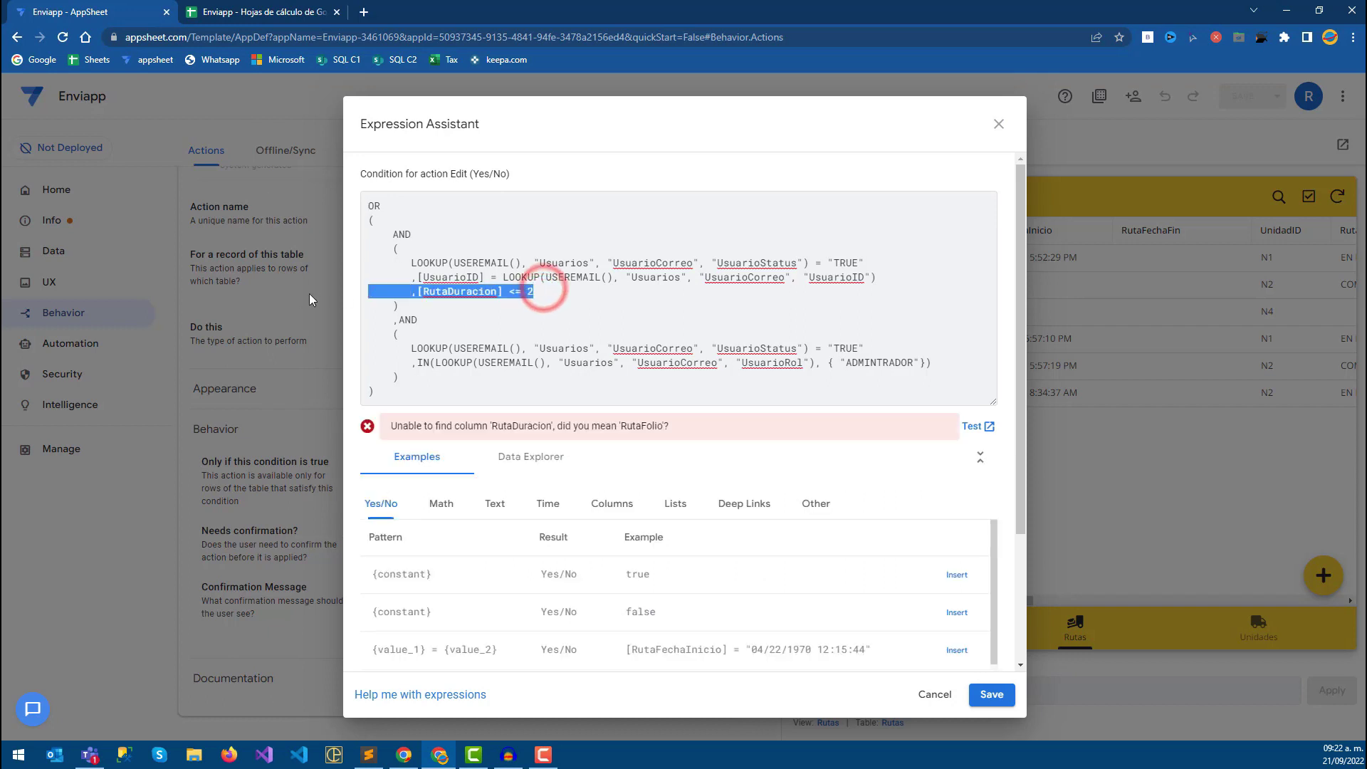
key("Delete")
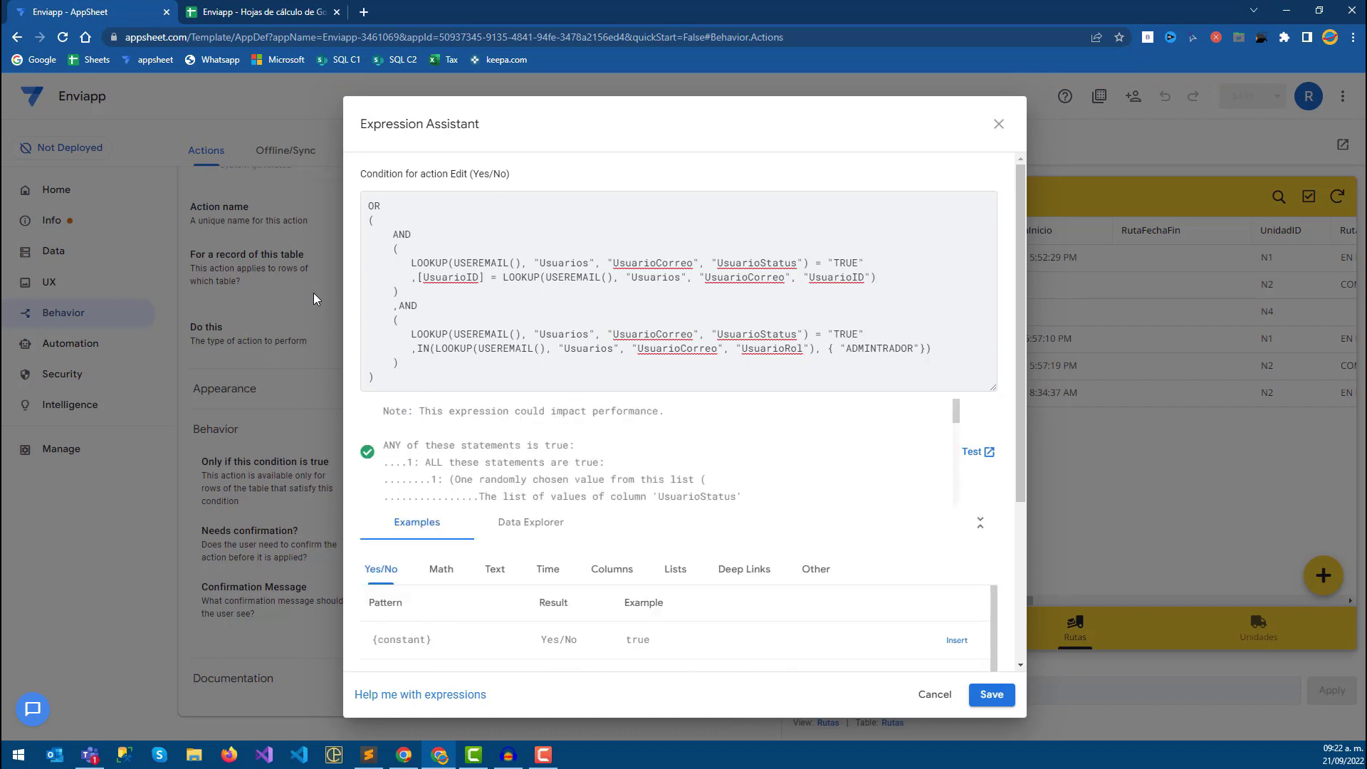
Review the UsuarioStatus, ownership and admin-role lines, then save the condition and the app.
left_click_drag(406, 264, 865, 263)
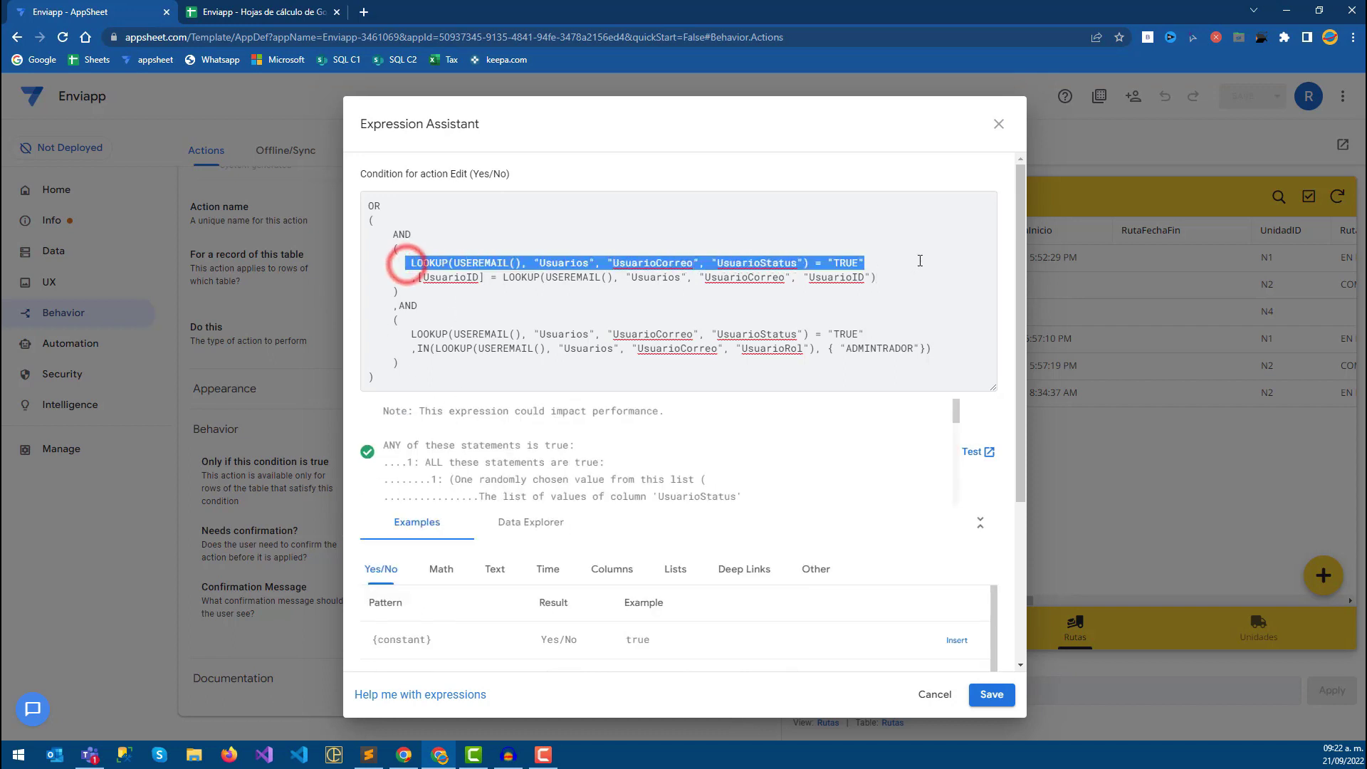
left_click(475, 276)
mouse_move(419, 277)
left_mouse_down()
mouse_move(889, 279)
mouse_move(392, 261)
left_mouse_up()
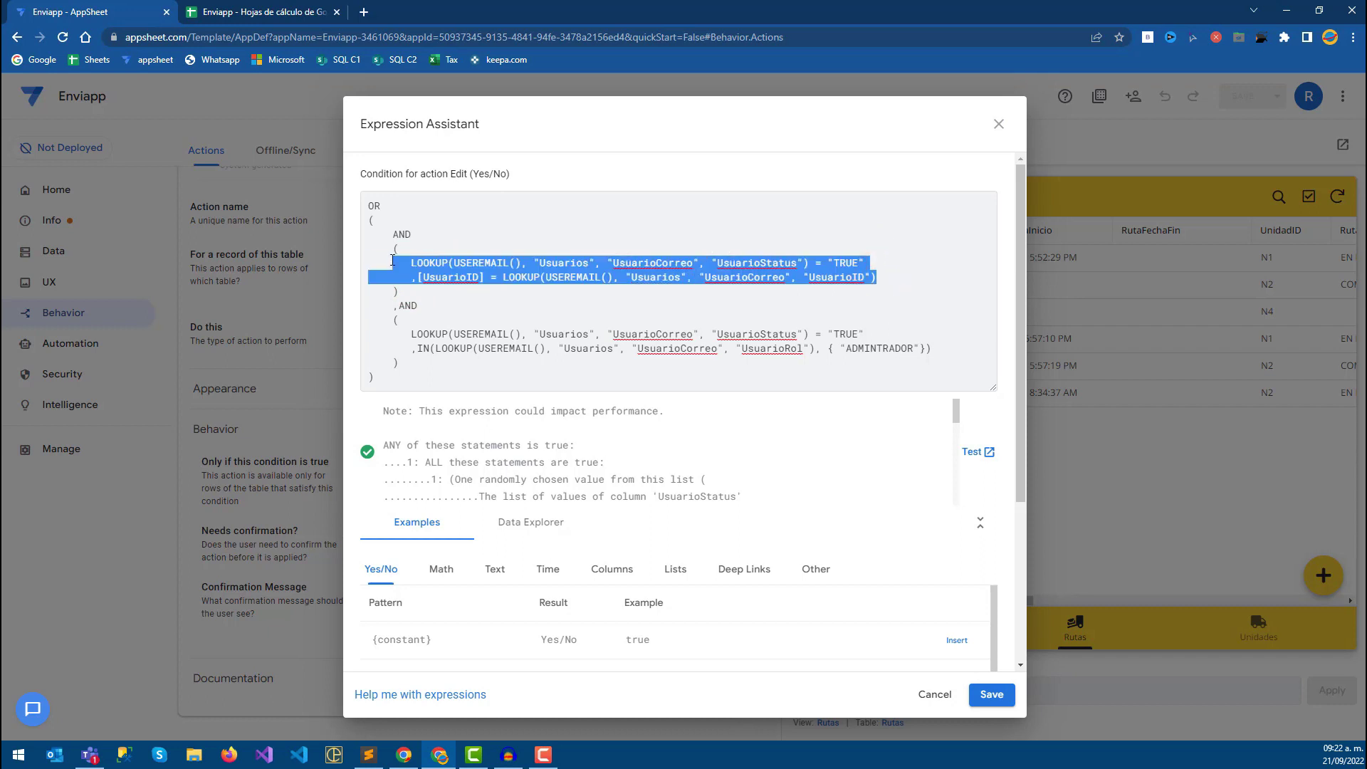
left_click_drag(409, 334, 931, 349)
left_click(992, 696)
left_click(1239, 103)
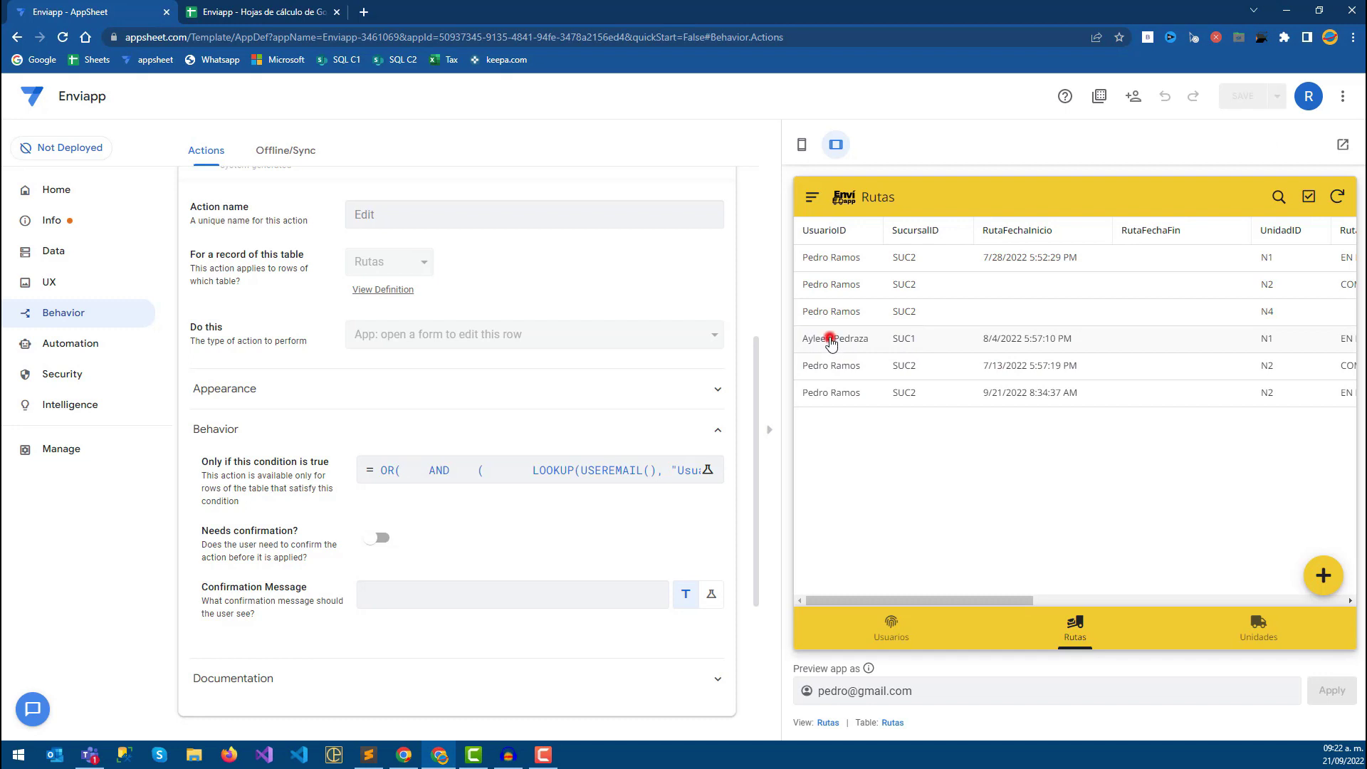
Check two drivers' routes in the preview for an edit button, then open the Rutas data settings.
left_click(830, 339)
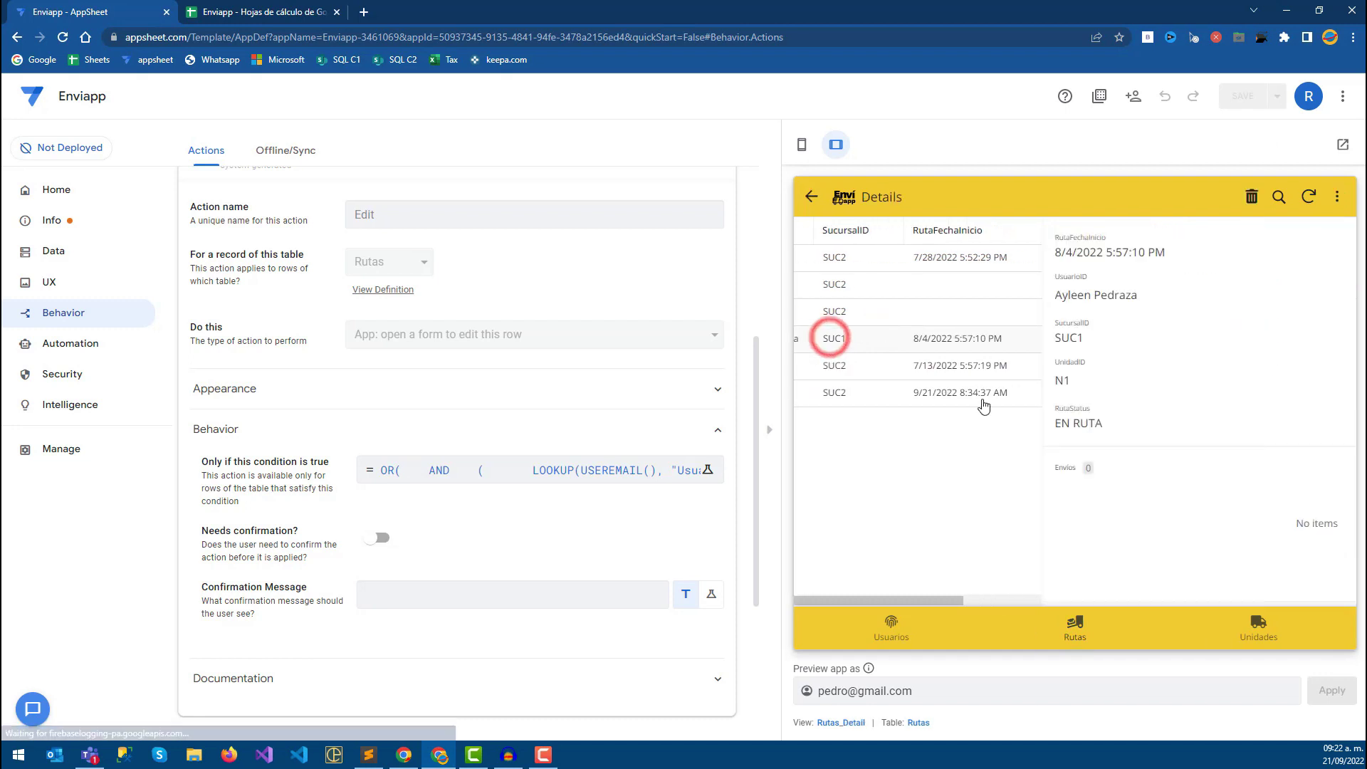
left_click(813, 198)
left_click(857, 282)
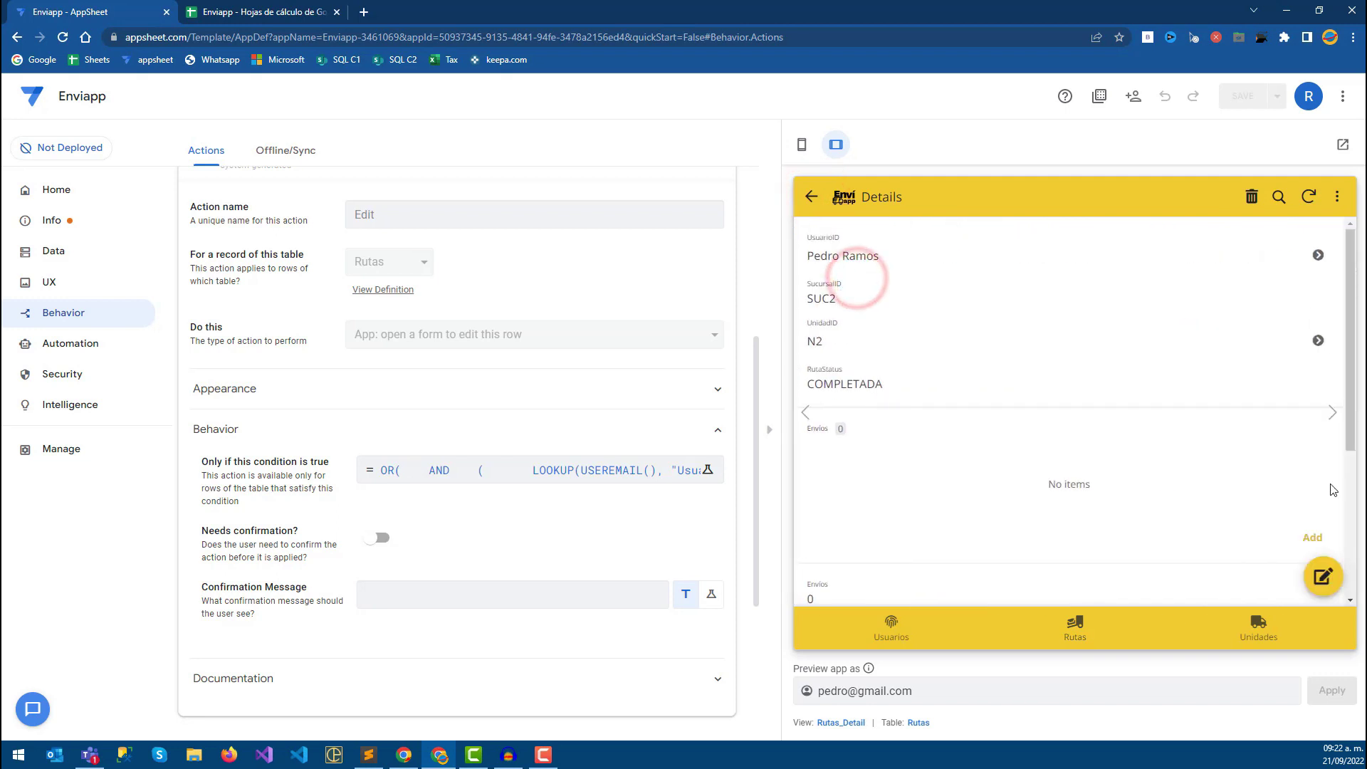
left_click(812, 197)
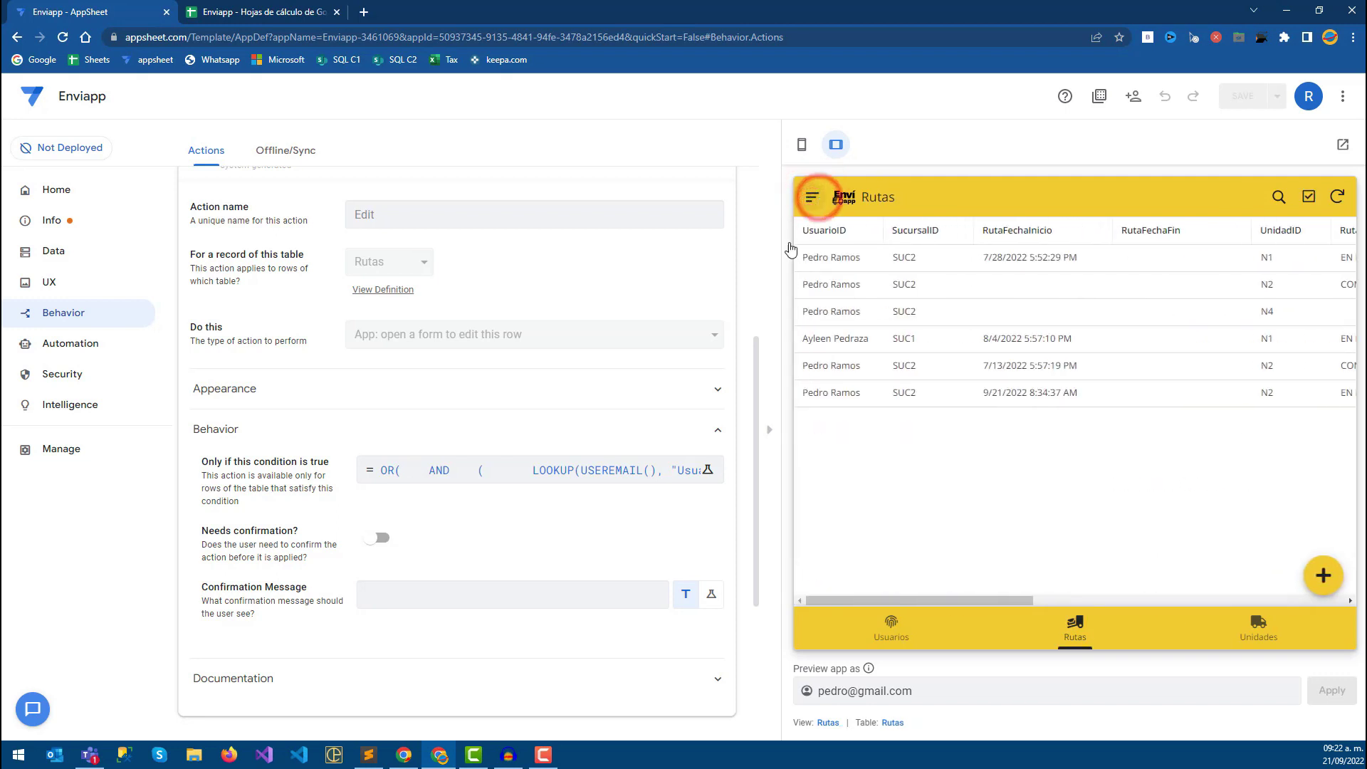
left_click(892, 722)
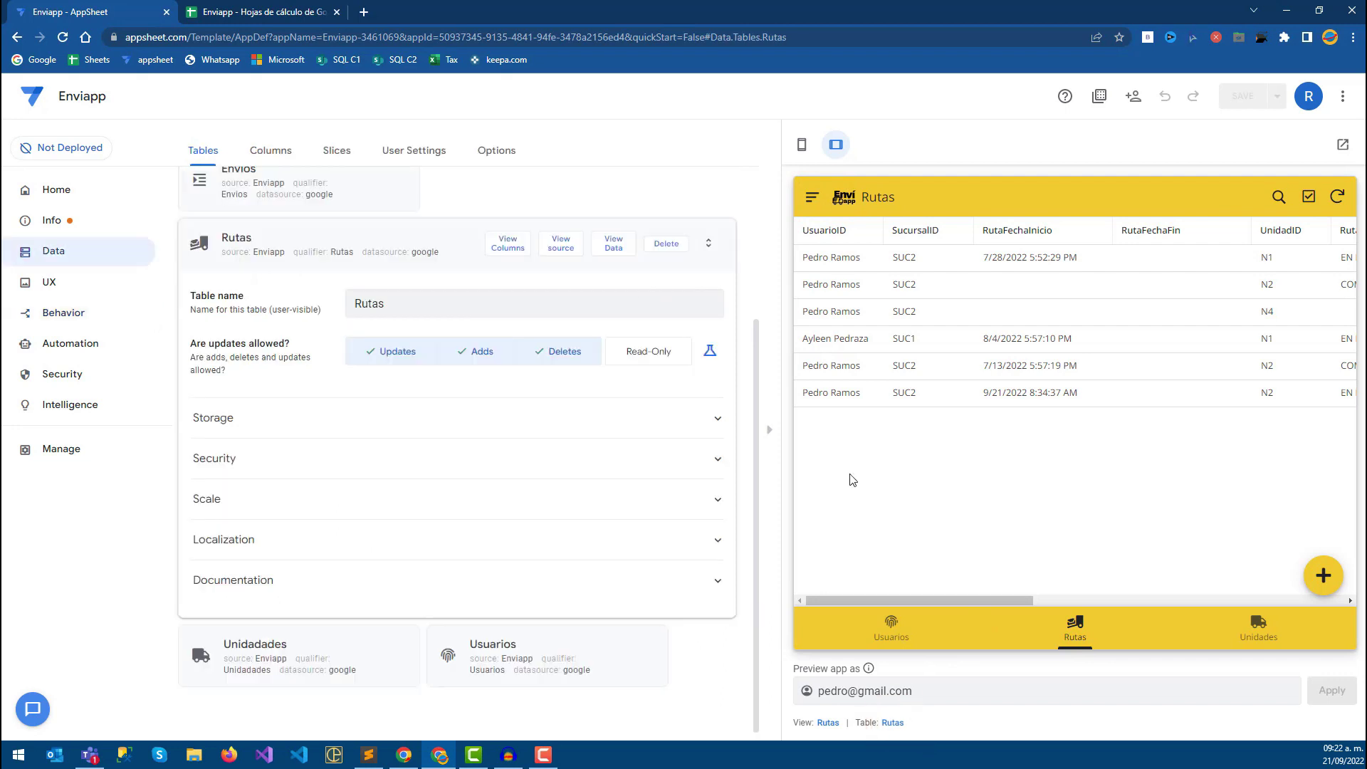
mouse_move(909, 598)
left_mouse_down()
mouse_move(1212, 616)
mouse_move(843, 599)
left_mouse_up()
Add a virtual column to the Rutas table and name it RutaDuracion.
left_click(502, 248)
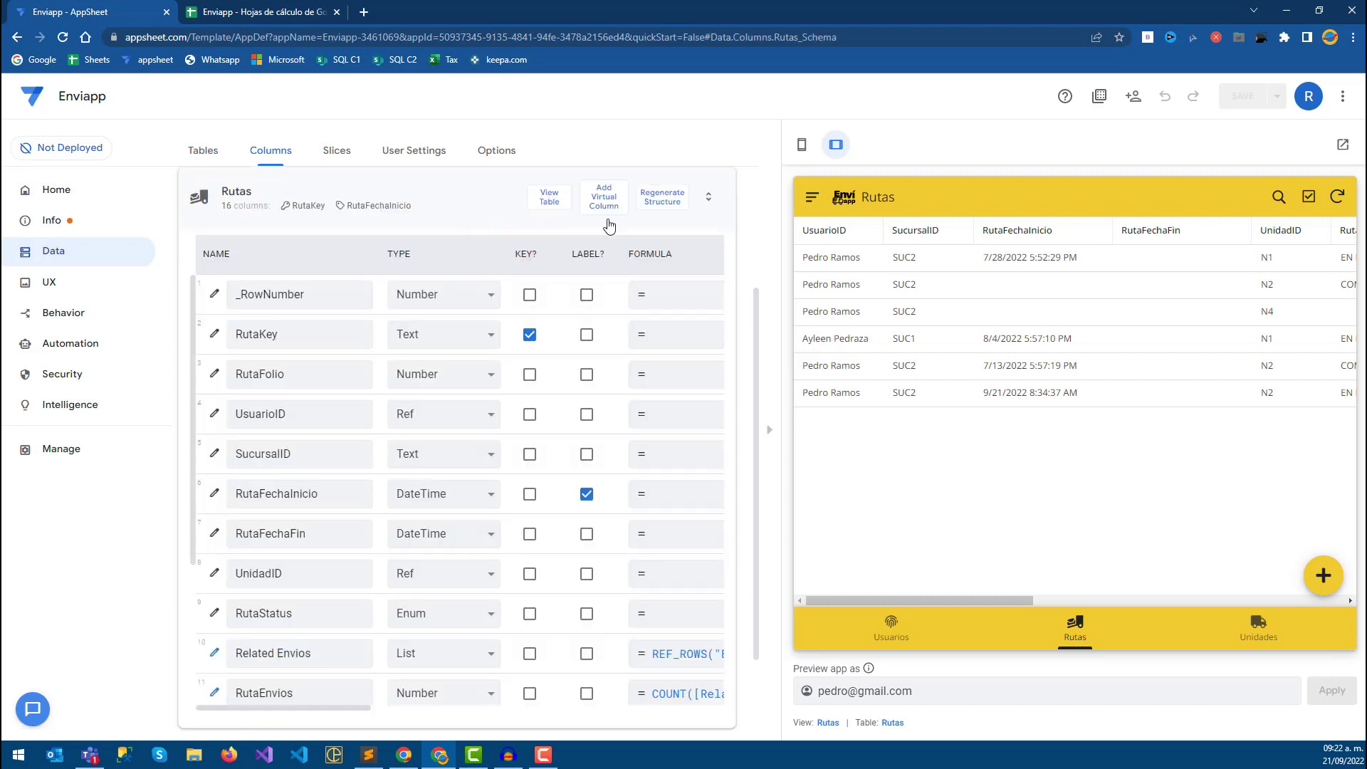
left_click(607, 214)
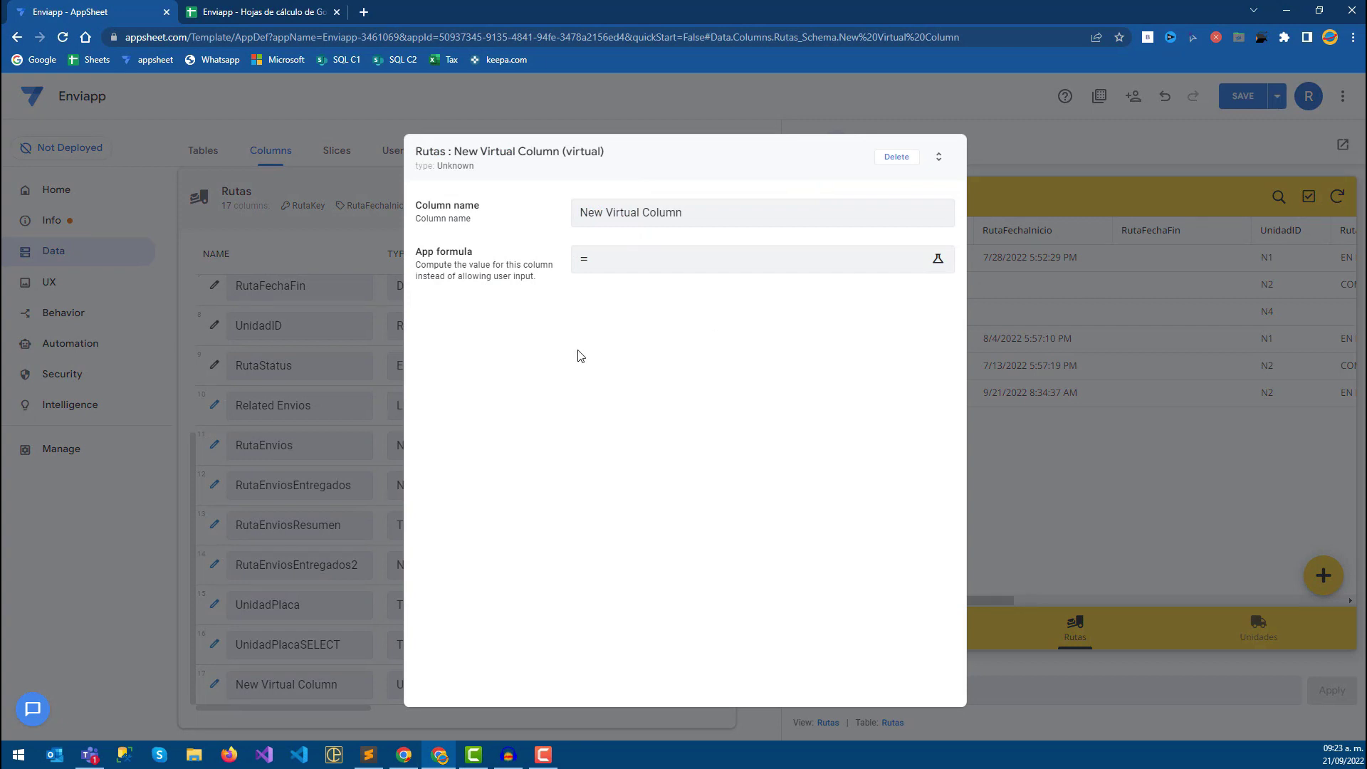
left_click(672, 213)
triple_click(728, 212)
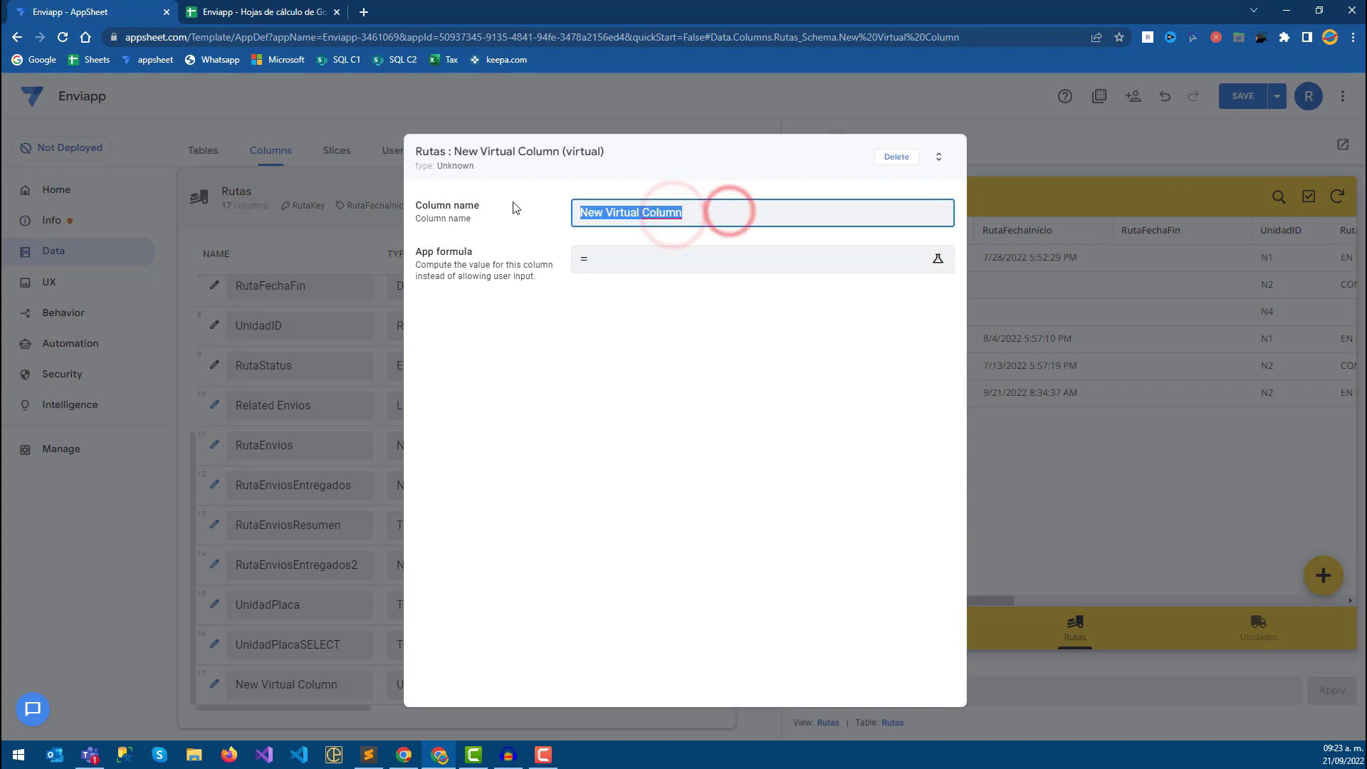
type("RutaDuracion")
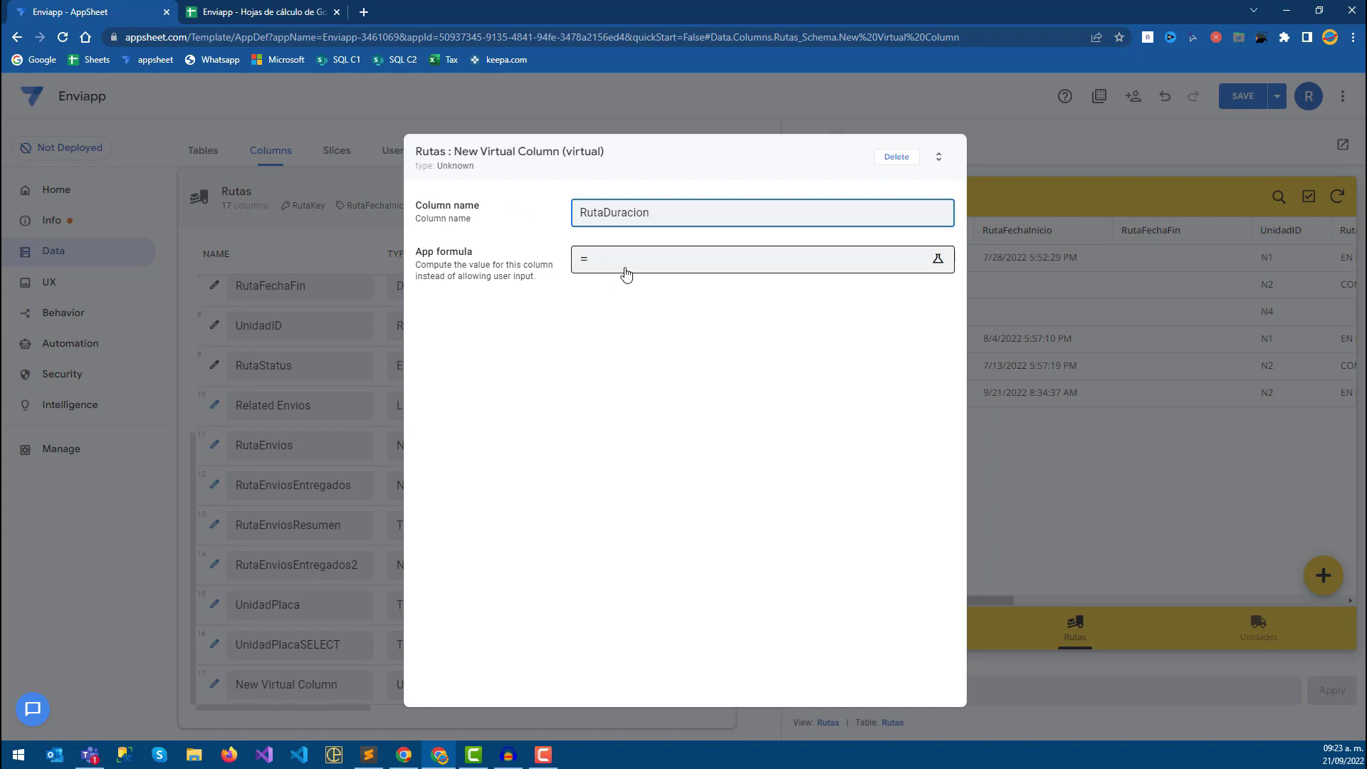
Give RutaDuracion the app formula NOW()-[RutaFechaInicio] and finish the column settings.
left_click(626, 260)
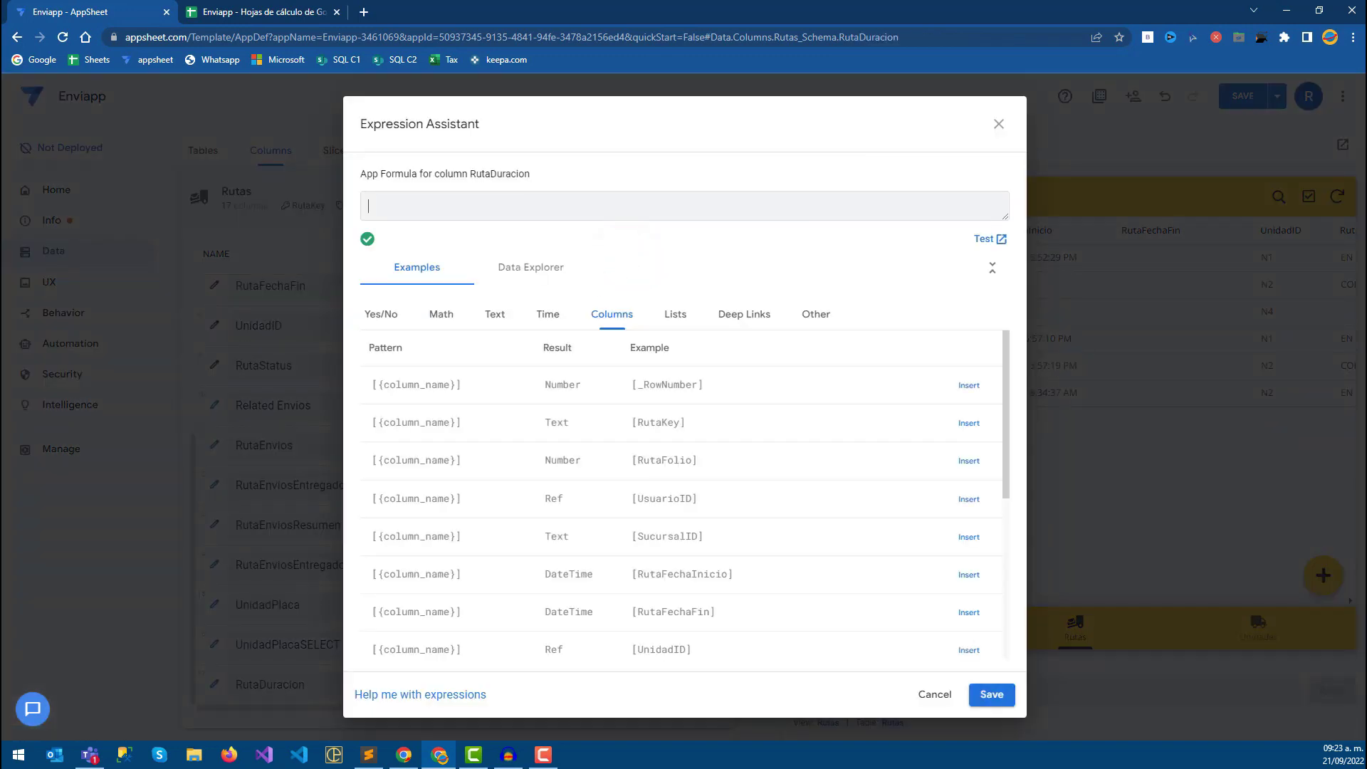
left_click(443, 205)
type("NOW()")
type("-")
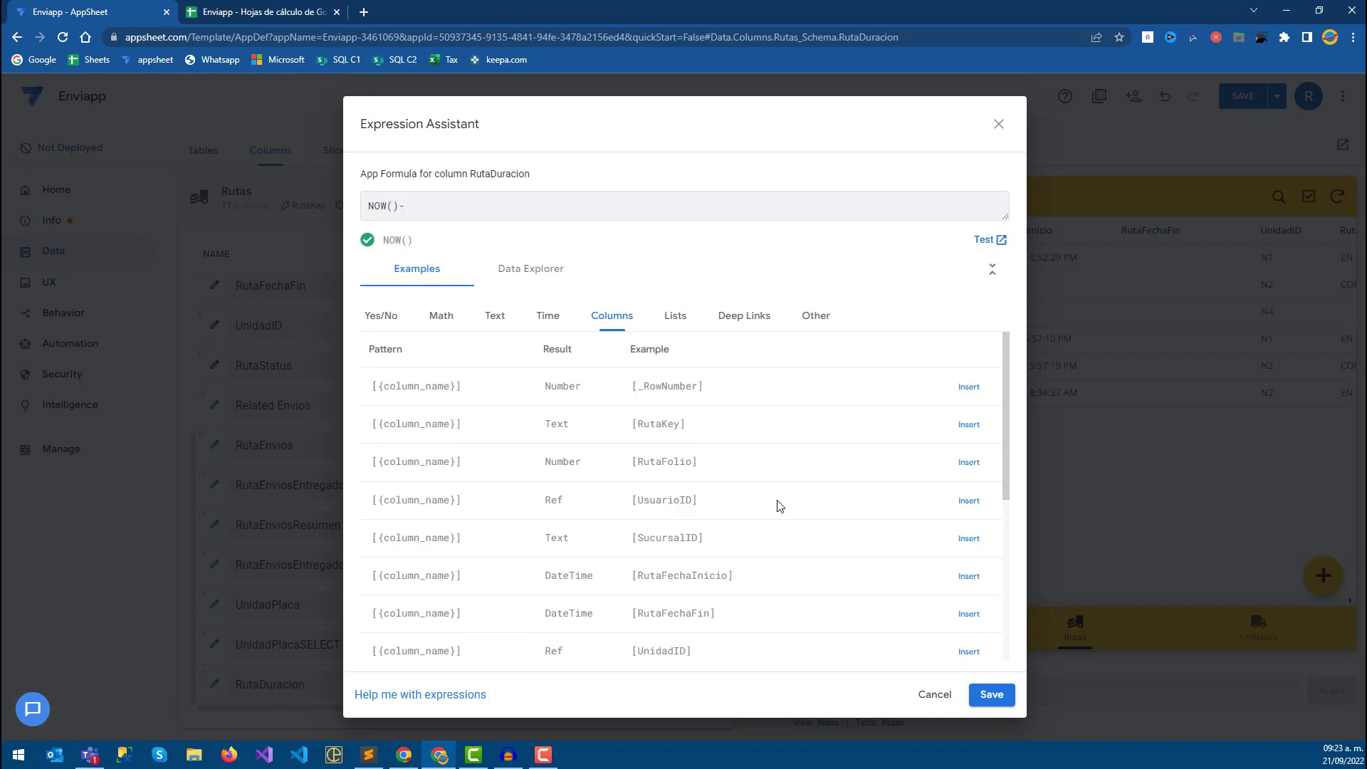
scroll(780, 505, "down", 3)
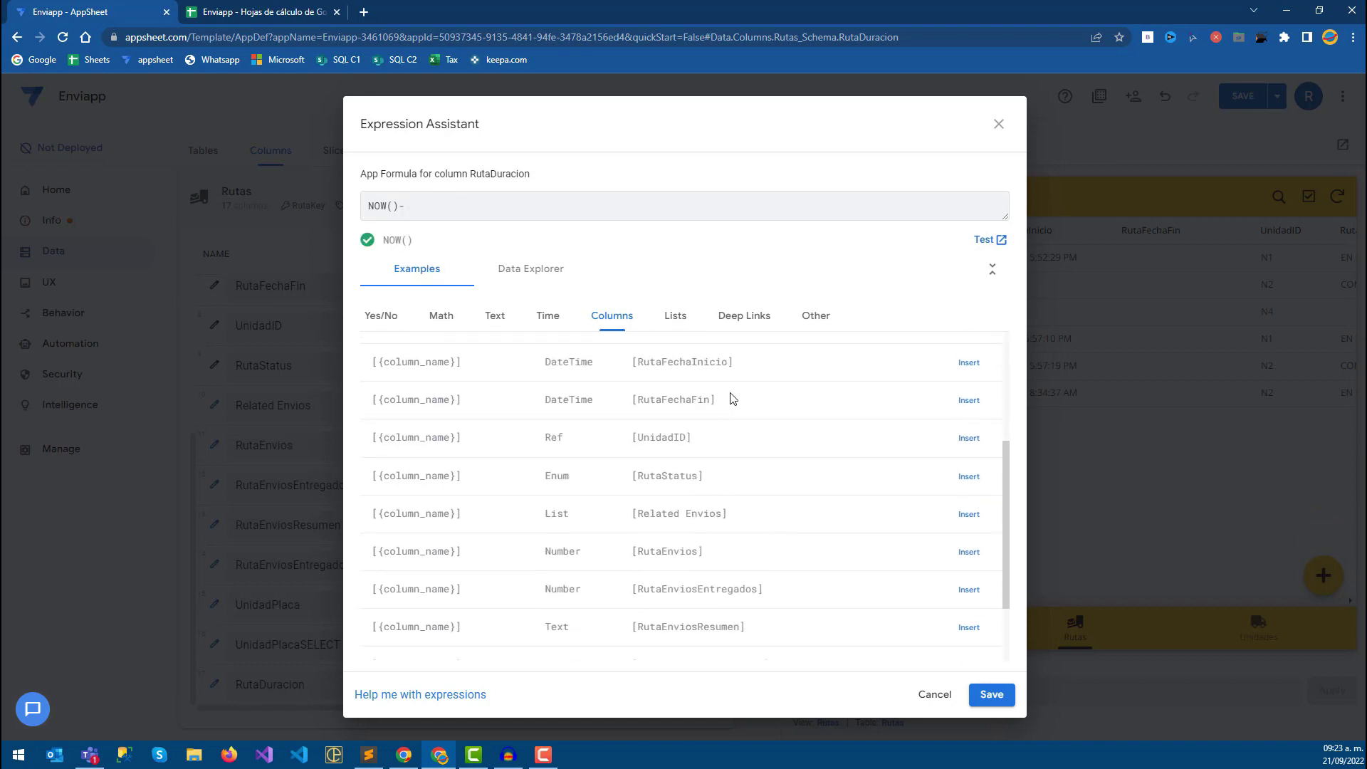
double_click(652, 374)
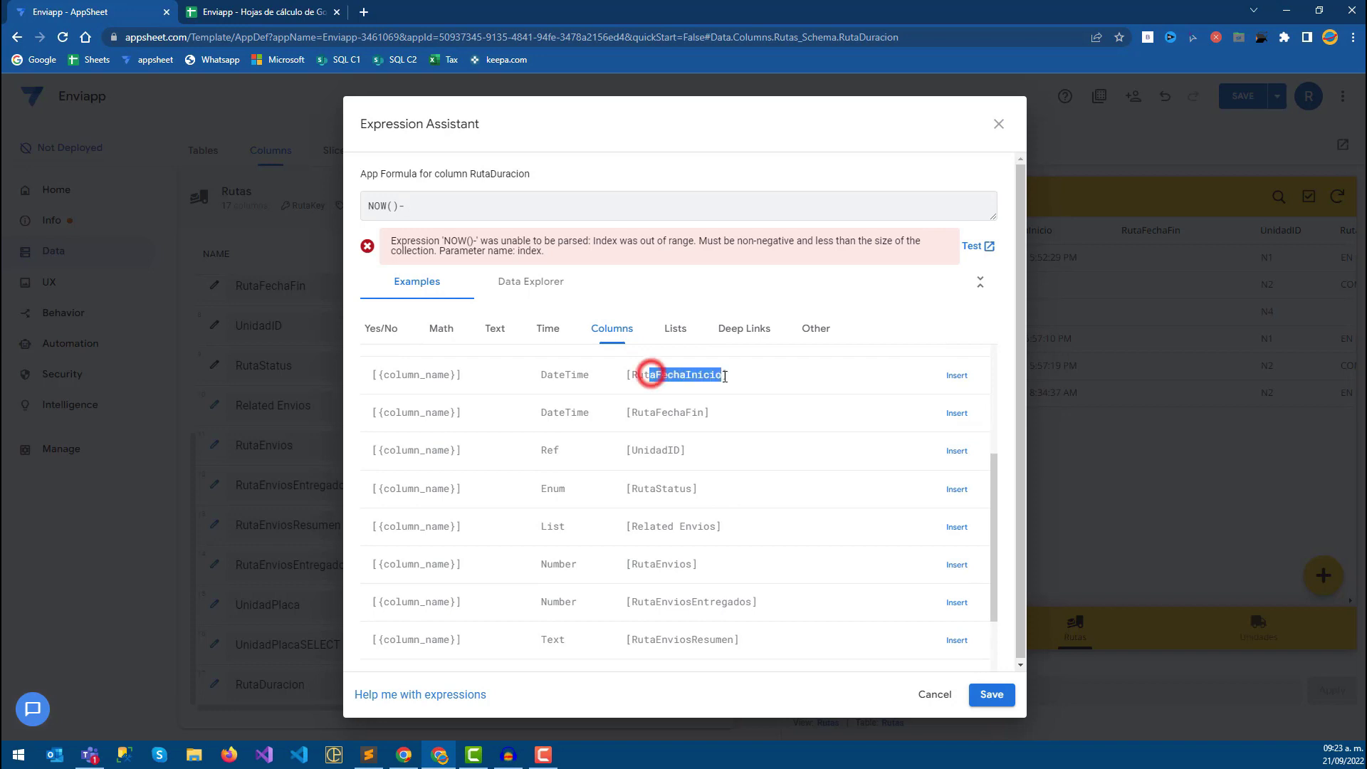
left_click(957, 375)
left_click(992, 694)
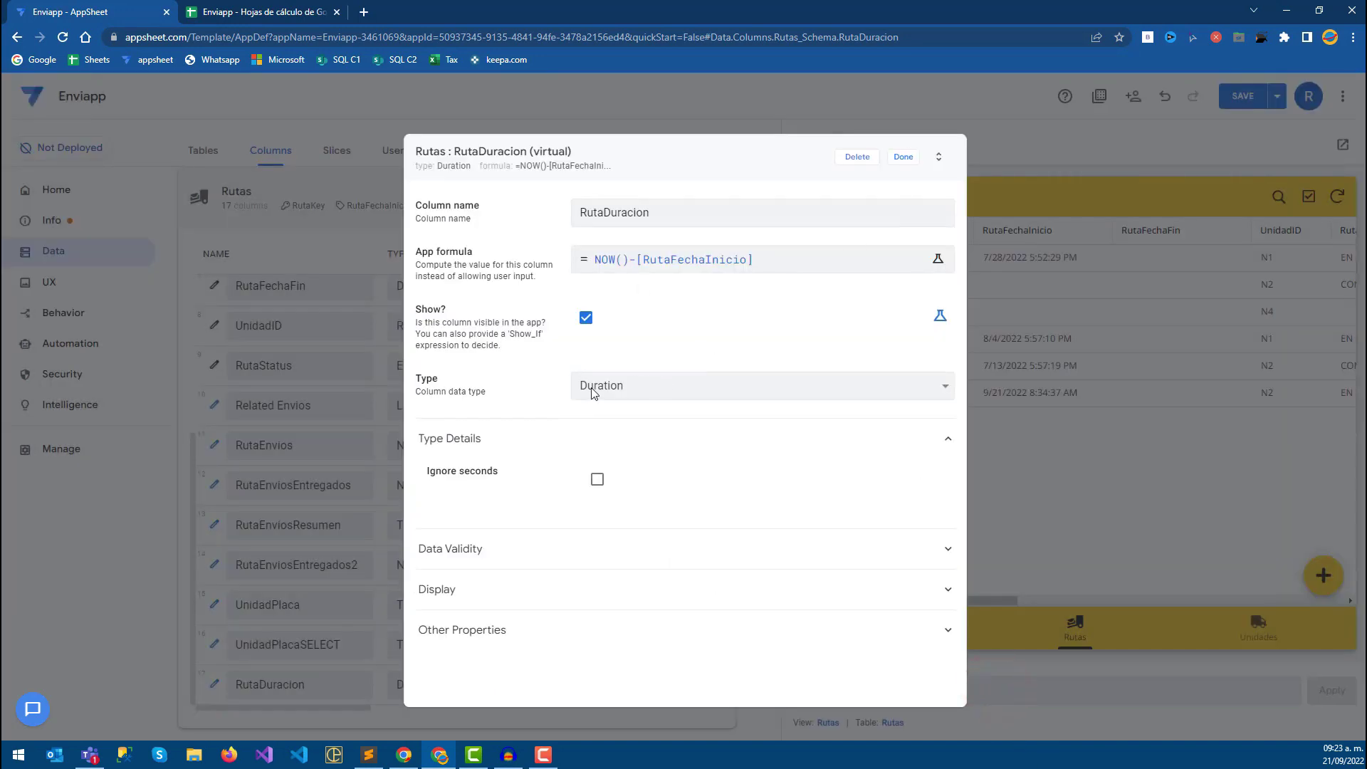
left_click(902, 158)
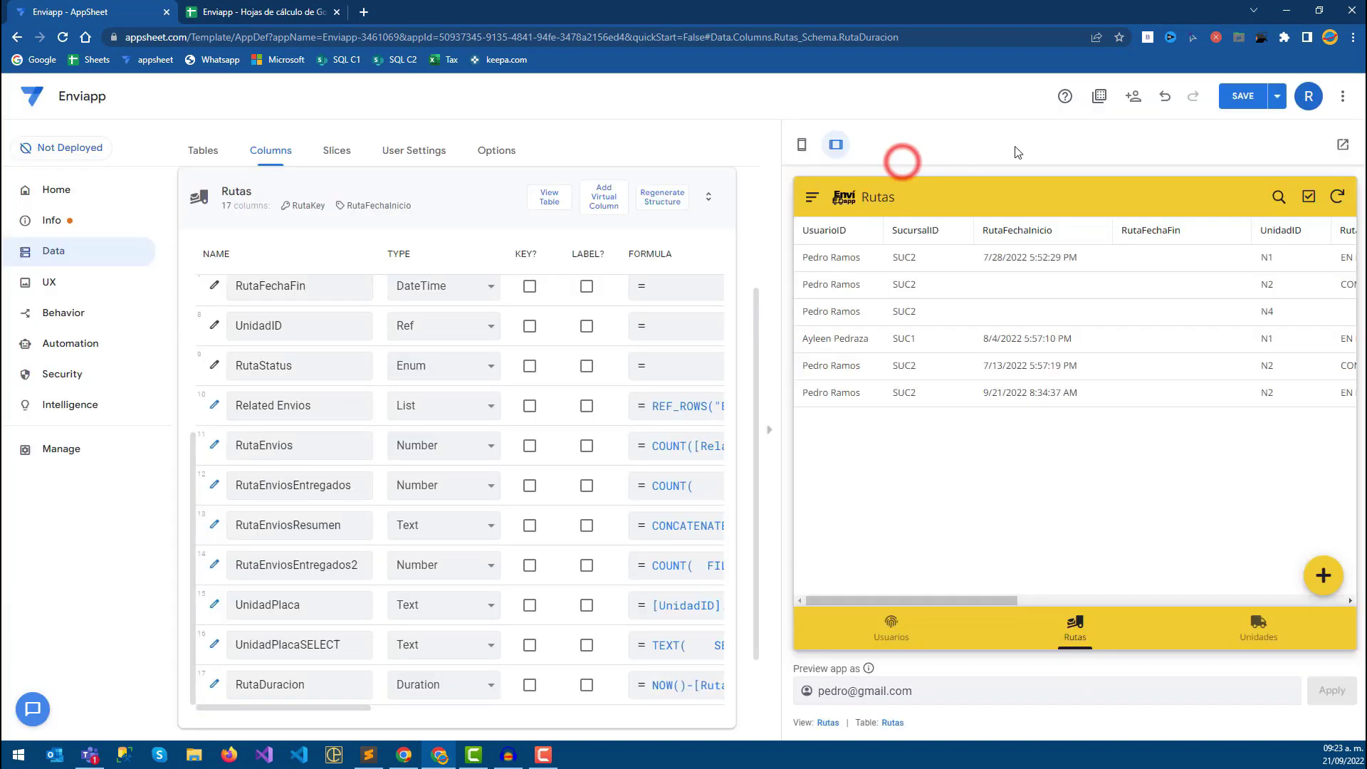
Save the app and check RutaDuracion values like 1311:31:10 in the Rutas preview.
left_click(1241, 97)
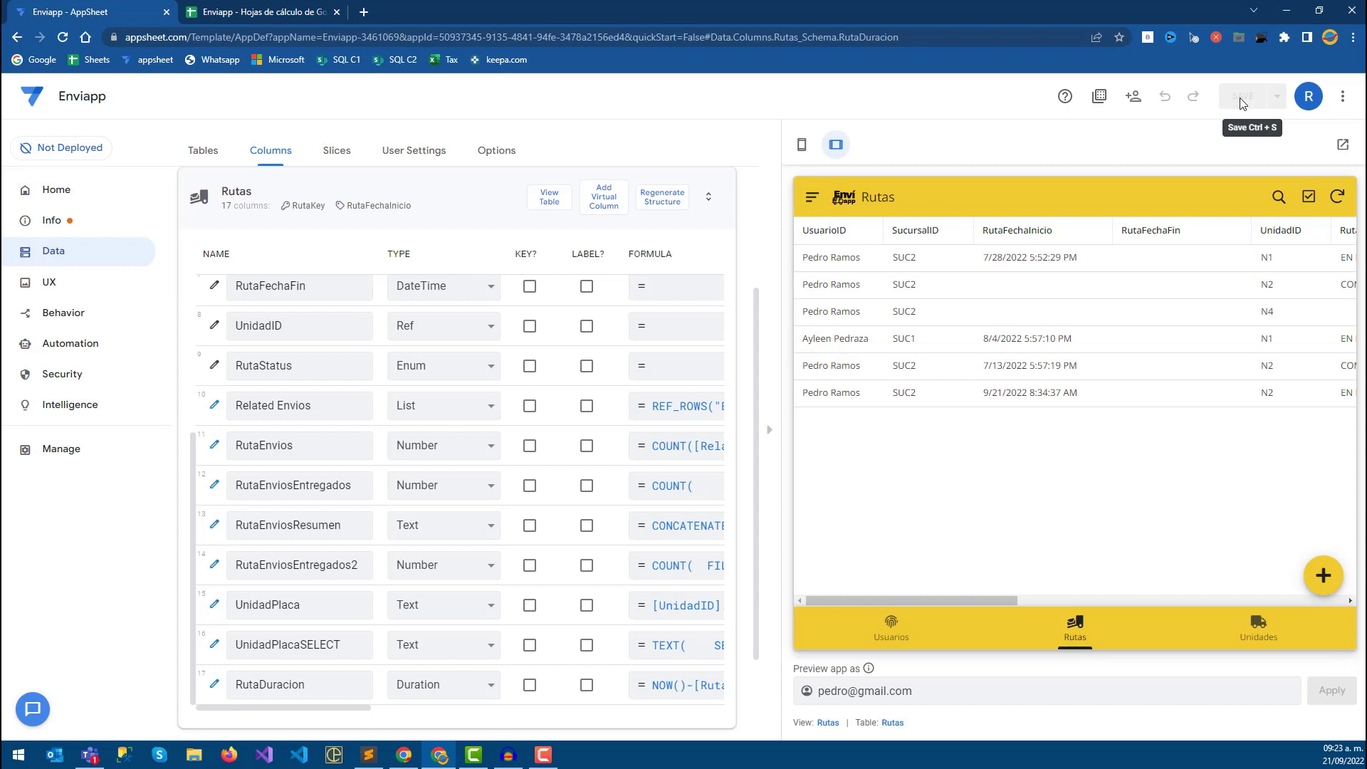
left_click_drag(885, 601, 1212, 601)
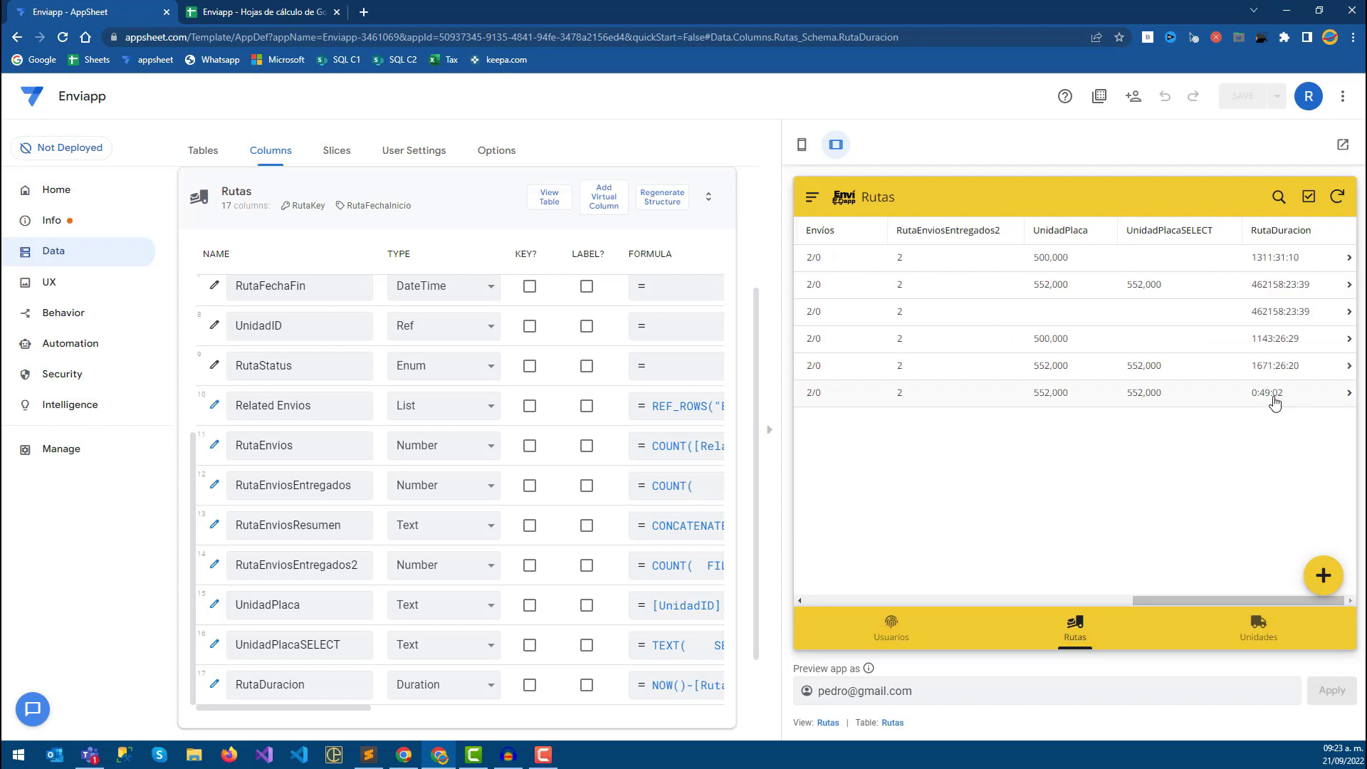
Add and save a new route for unit N2, starting September 21, with status EN RUTA.
left_click(1314, 582)
scroll(964, 427, "down", 2)
left_click(1246, 286)
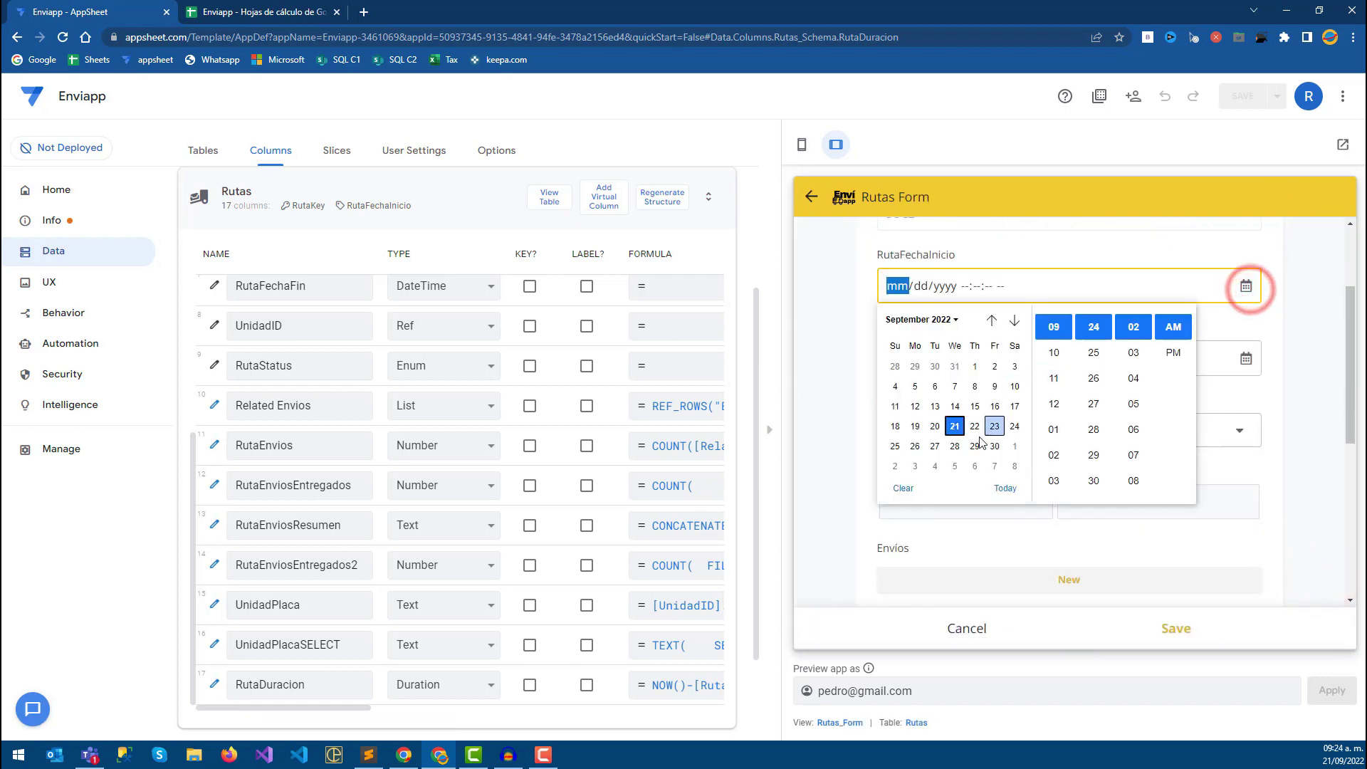
left_click(955, 426)
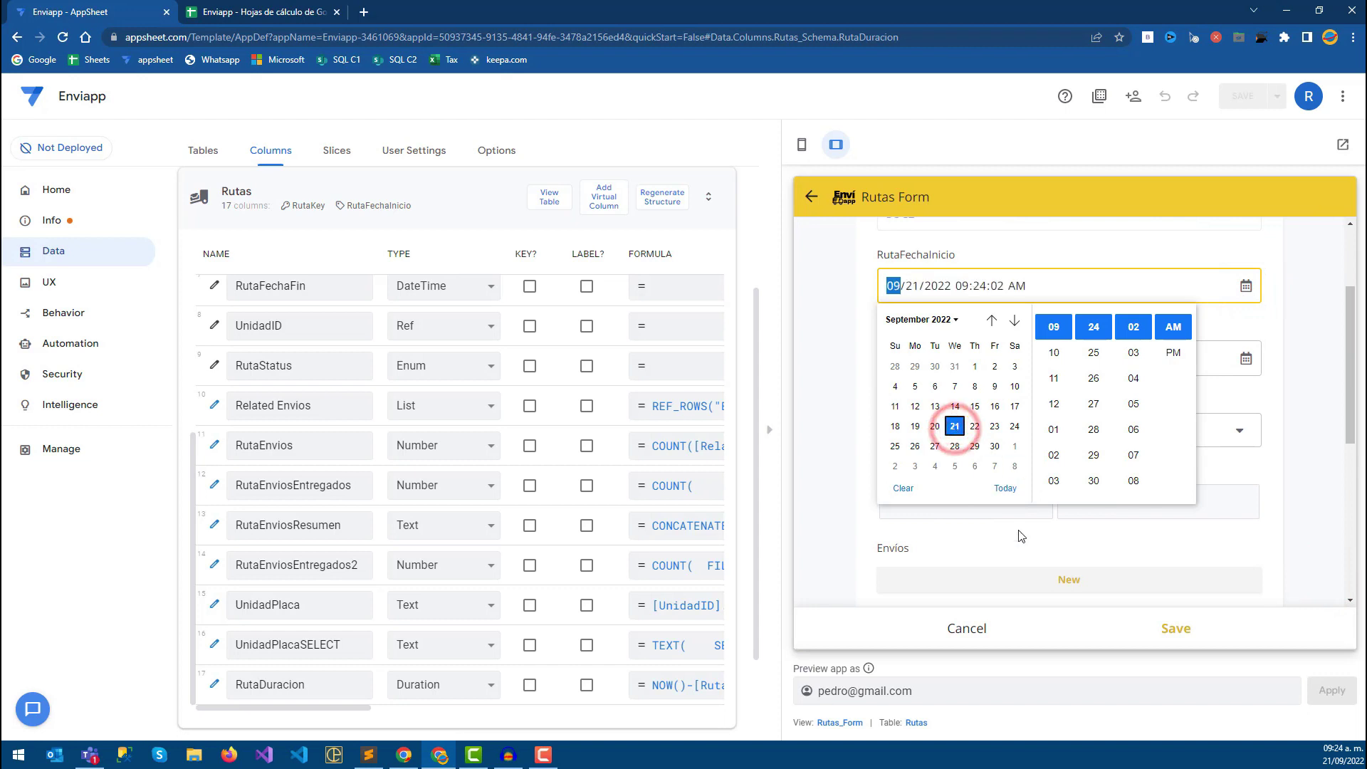
left_click(1019, 530)
left_click(984, 432)
left_click(923, 312)
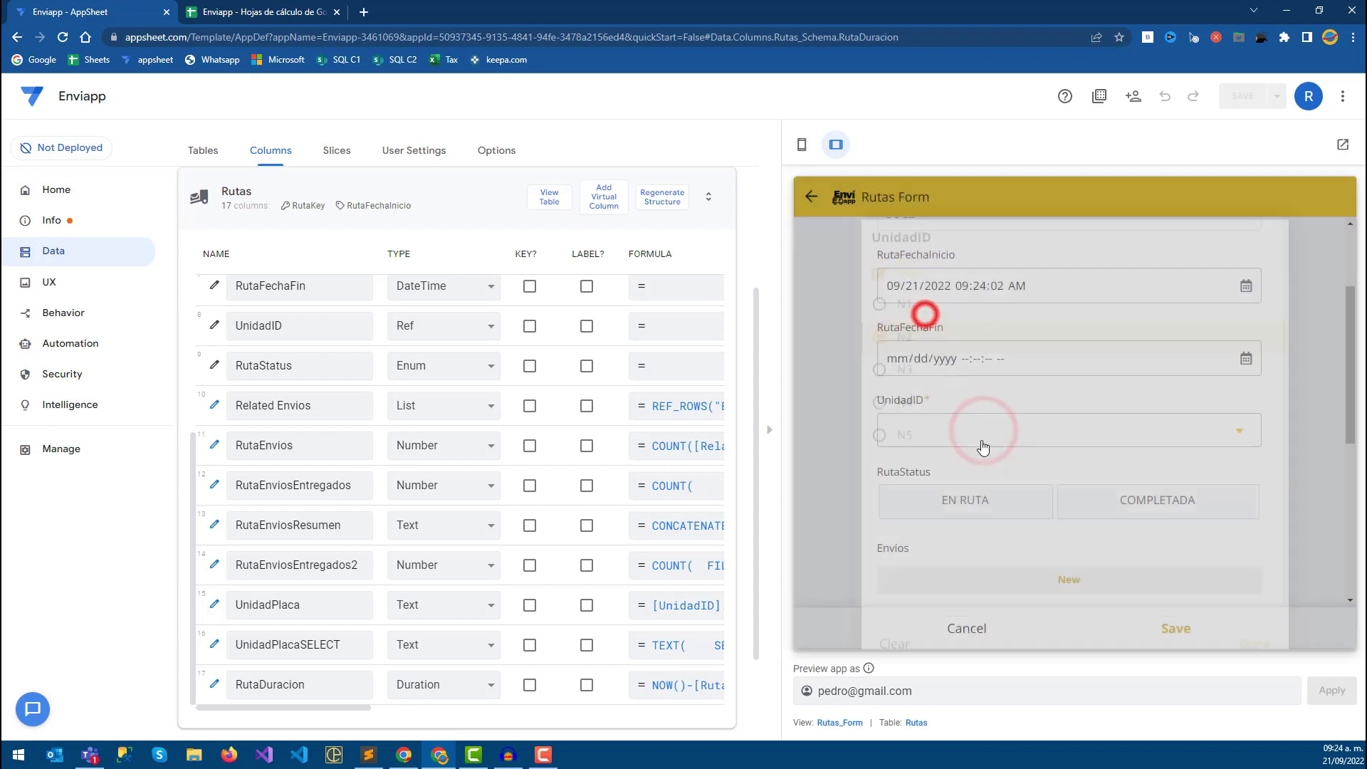
left_click(972, 503)
scroll(1139, 570, "down", 2)
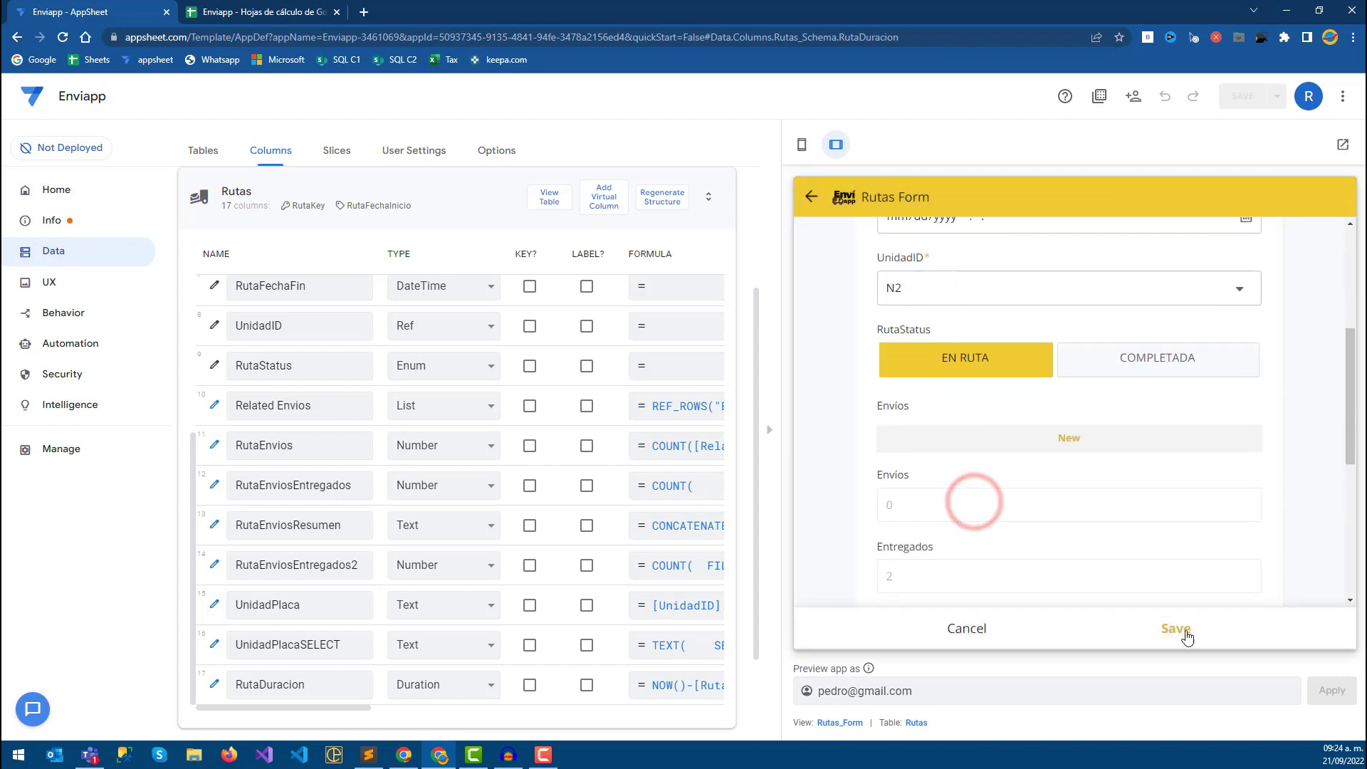
left_click(1176, 630)
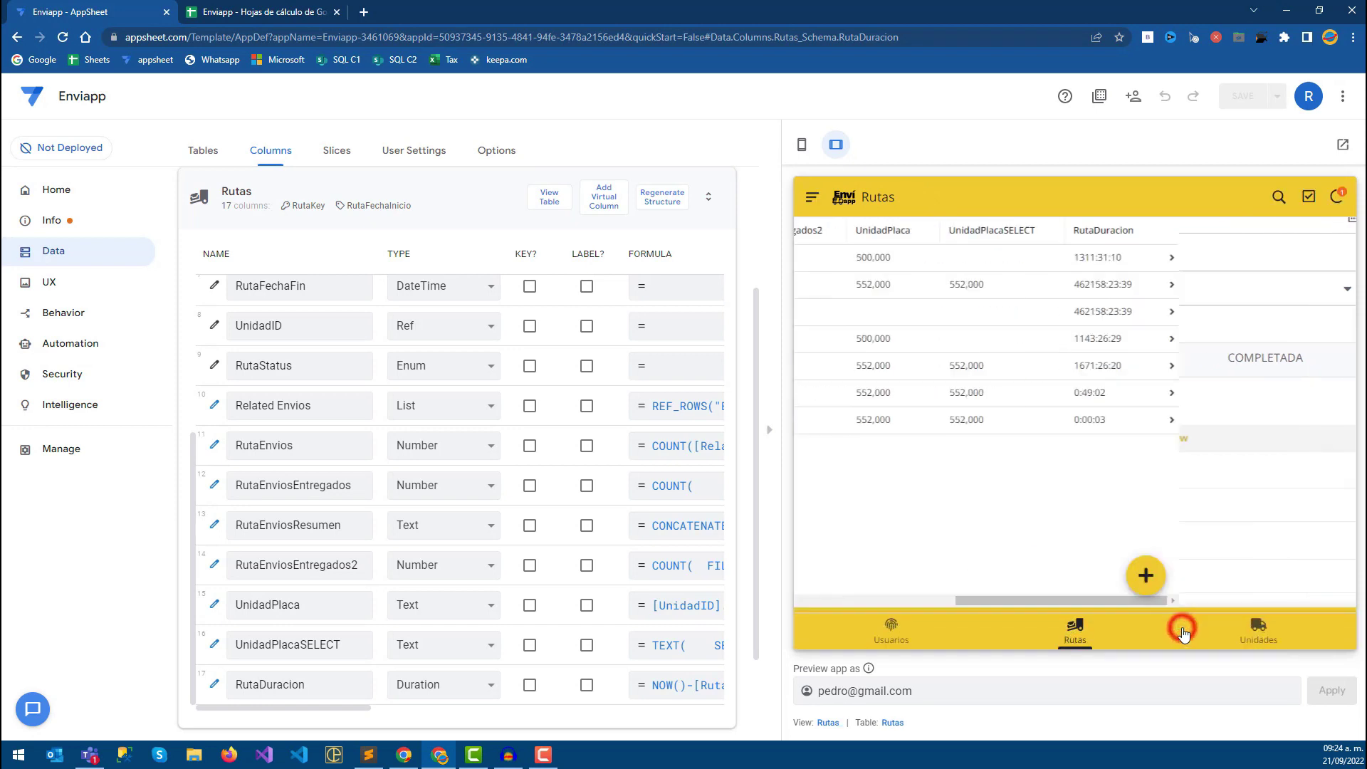
Resync the preview so RutaDuracion shows the new route's elapsed time.
left_click(1338, 196)
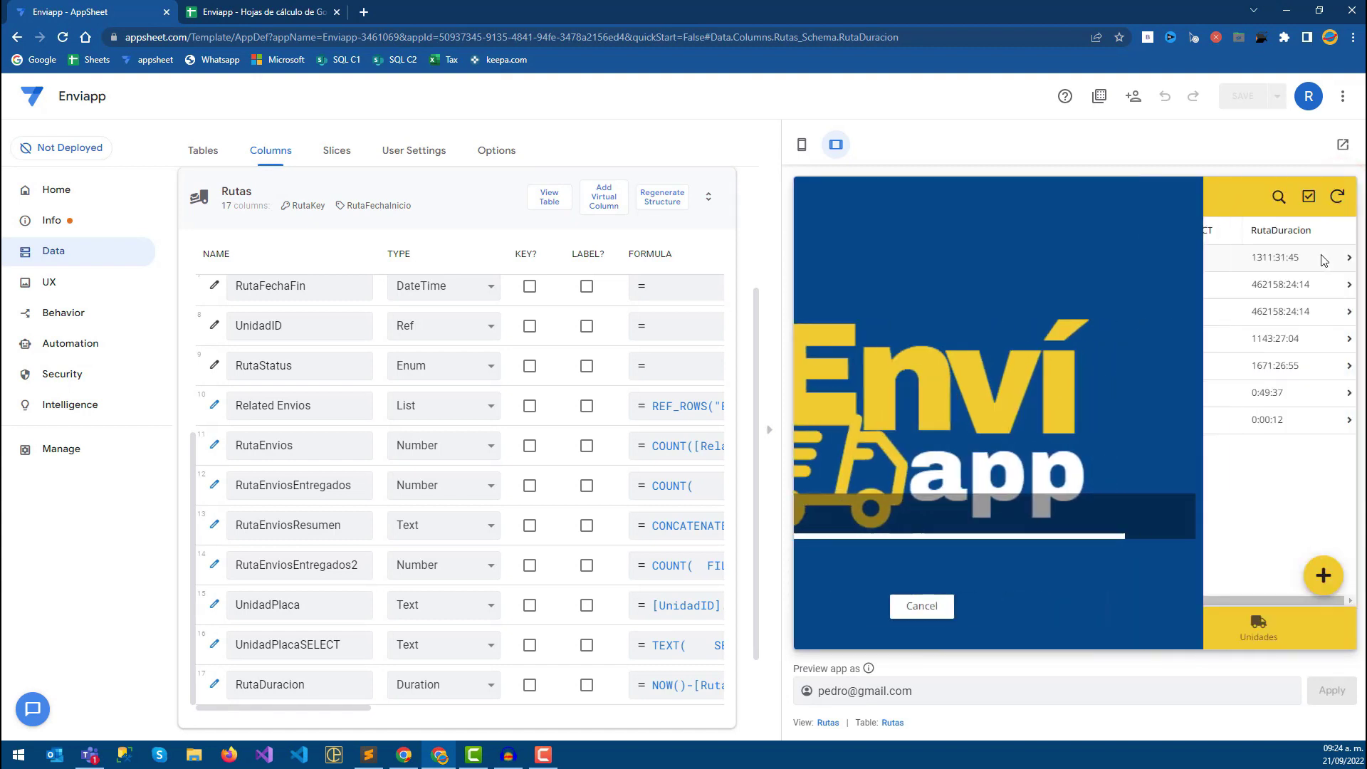
left_click(1338, 196)
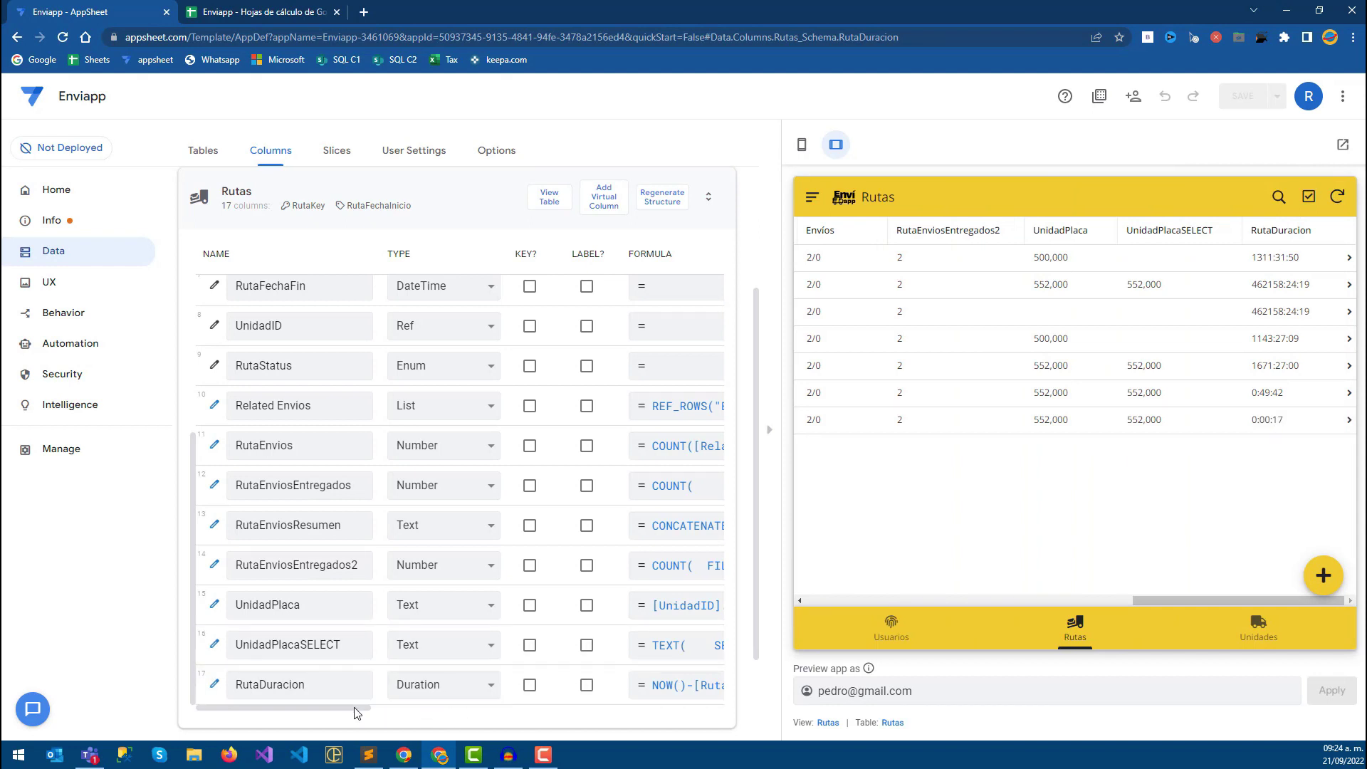
left_click_drag(353, 707, 426, 708)
Change the RutaDuracion formula to use MINUTE(NOW()...) and save it.
left_click(480, 682)
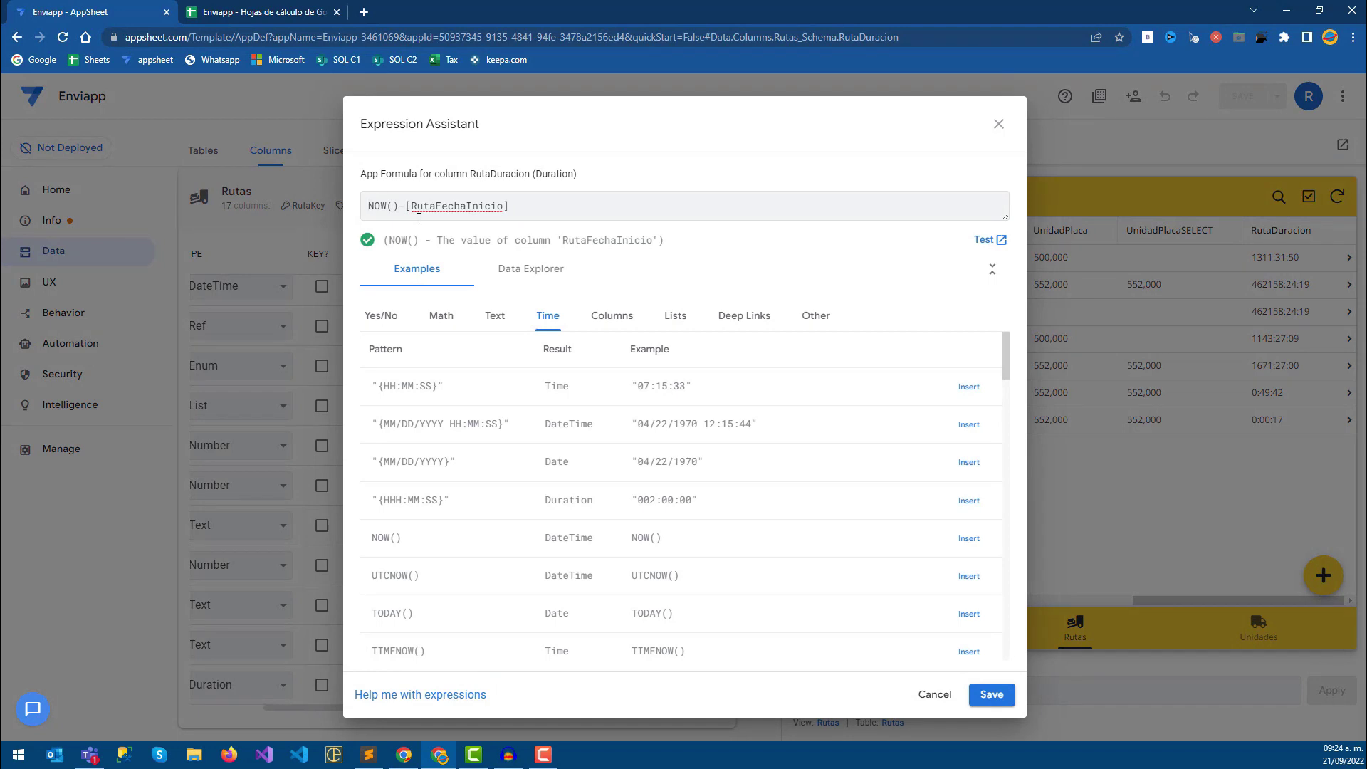
type("MINUTE(NOW(")
type(")")
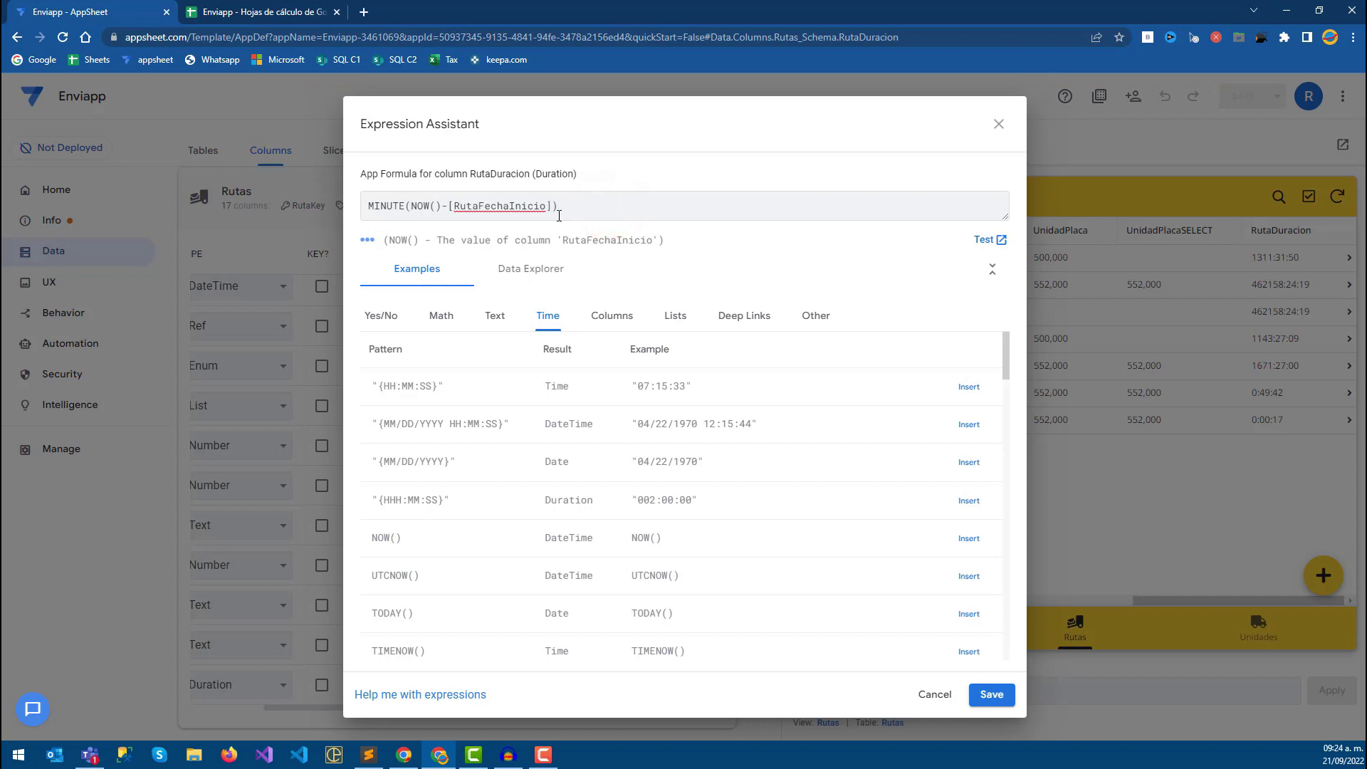
double_click(410, 205)
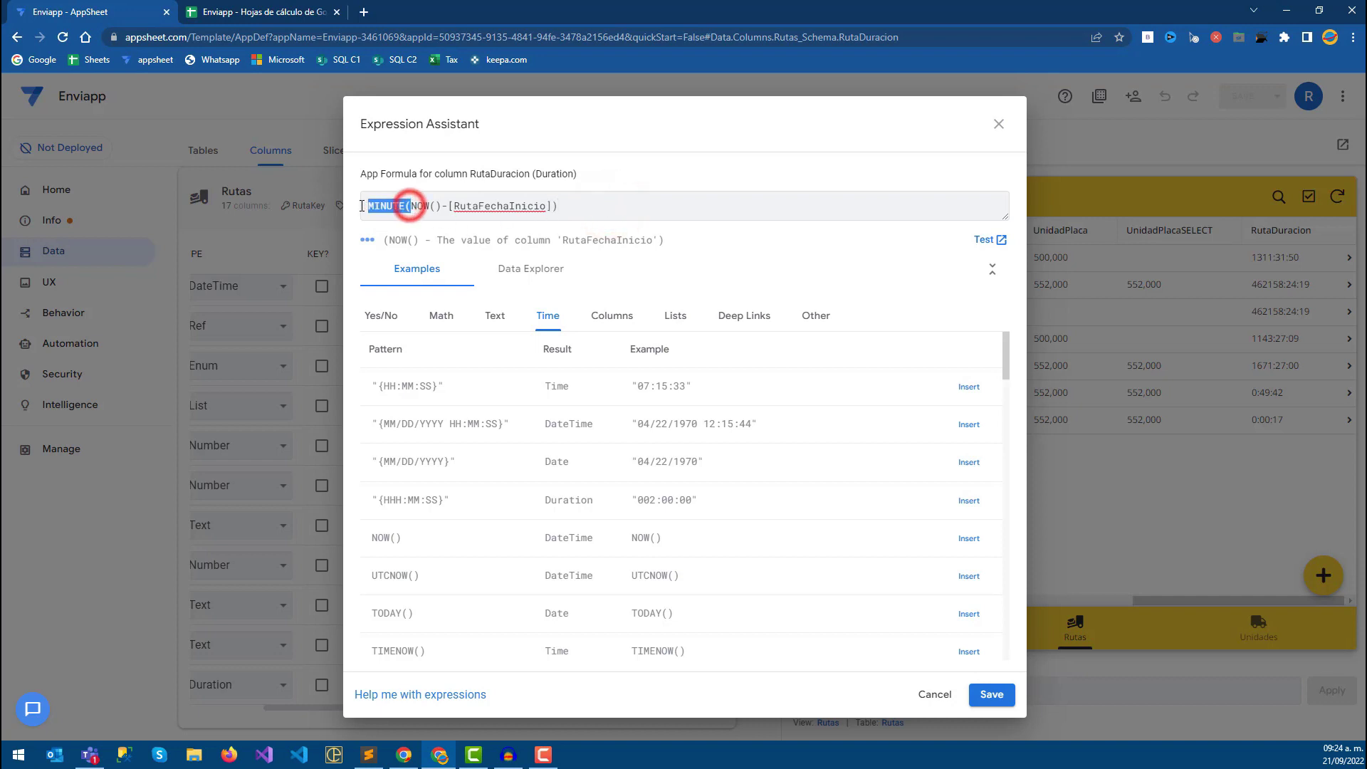
left_click(609, 209)
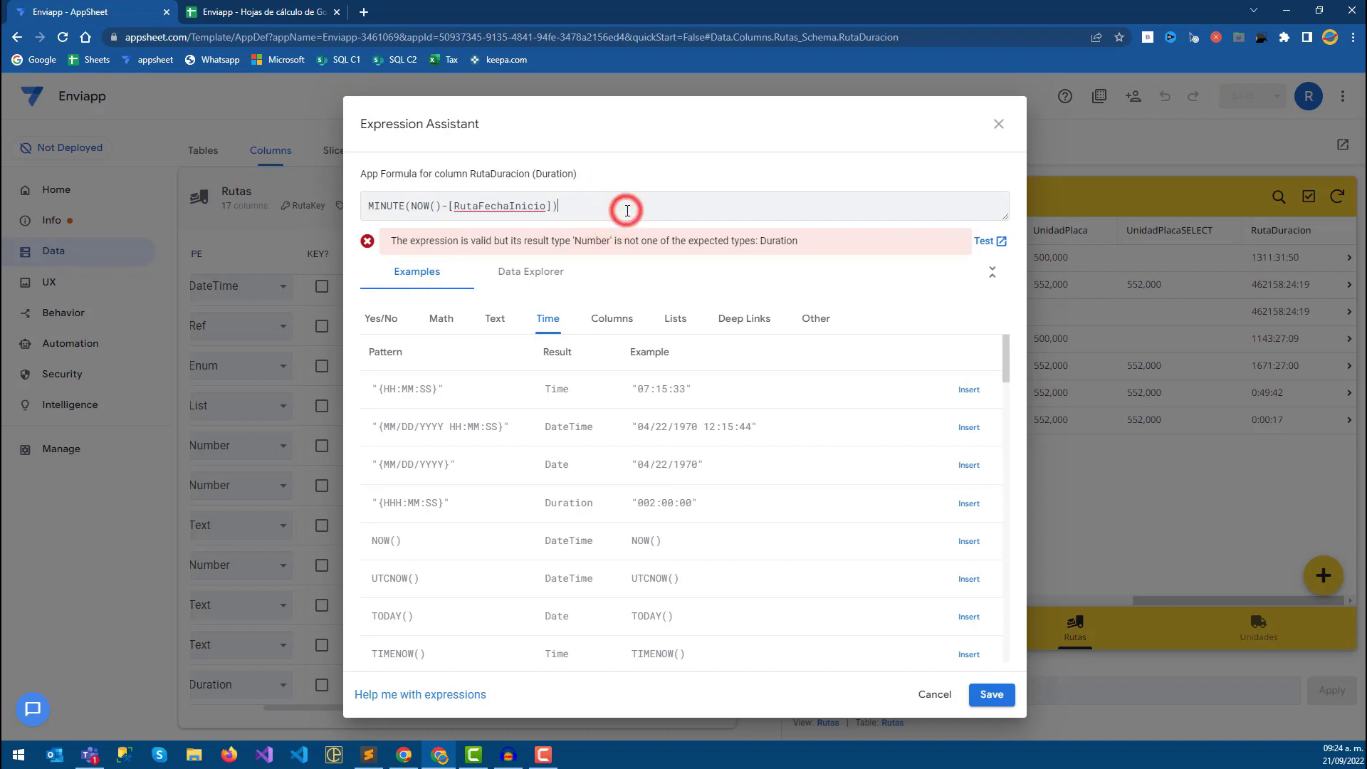
left_click_drag(563, 206, 527, 203)
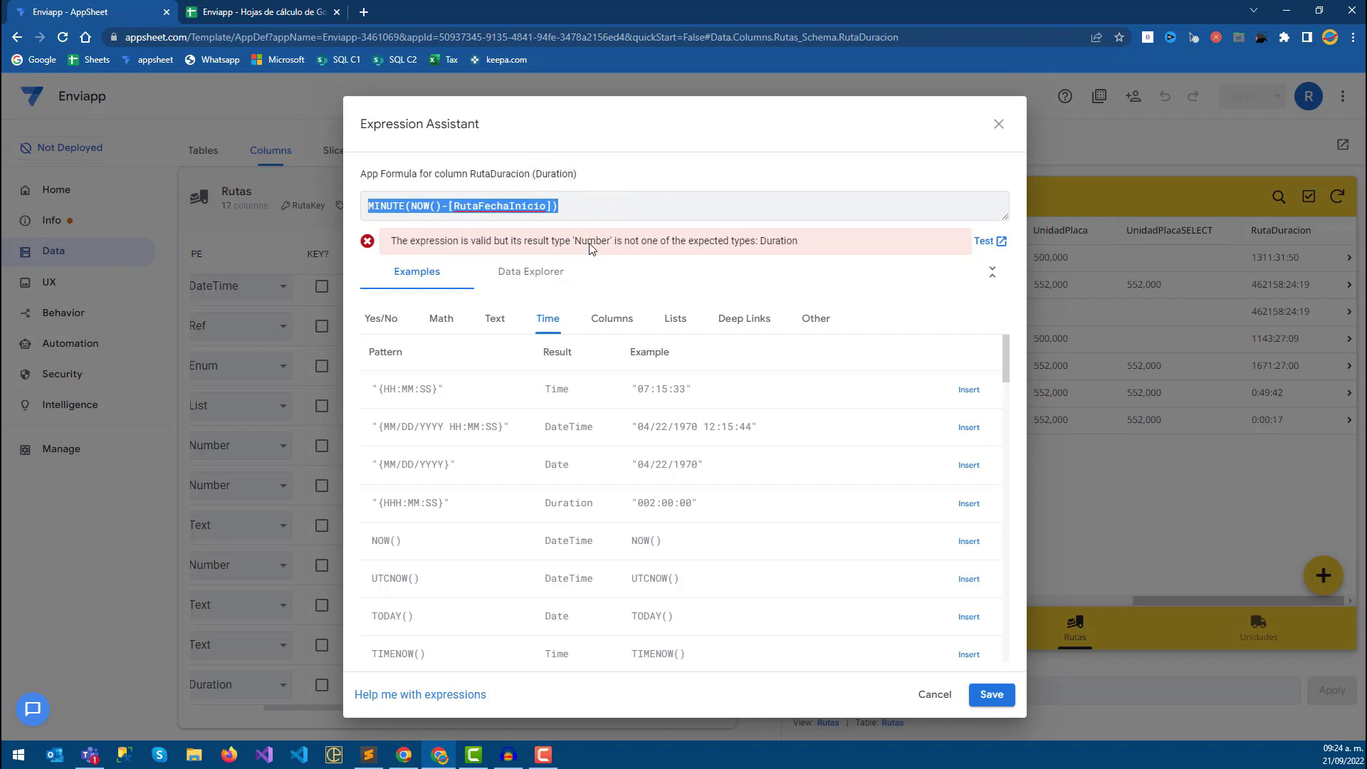
left_click(993, 694)
left_click(308, 708)
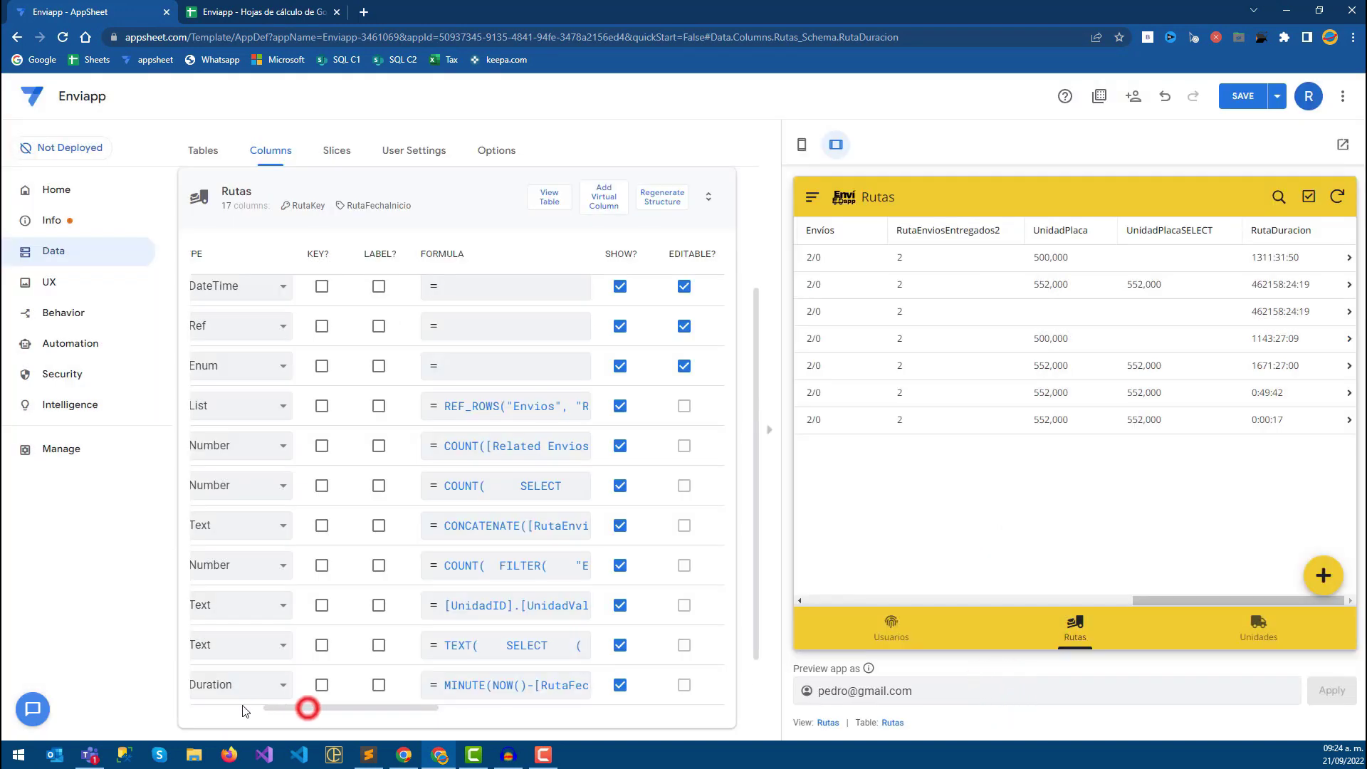
Set RutaDuracion's type to Number, save the app, and resync the preview to show minutes.
left_click(426, 685)
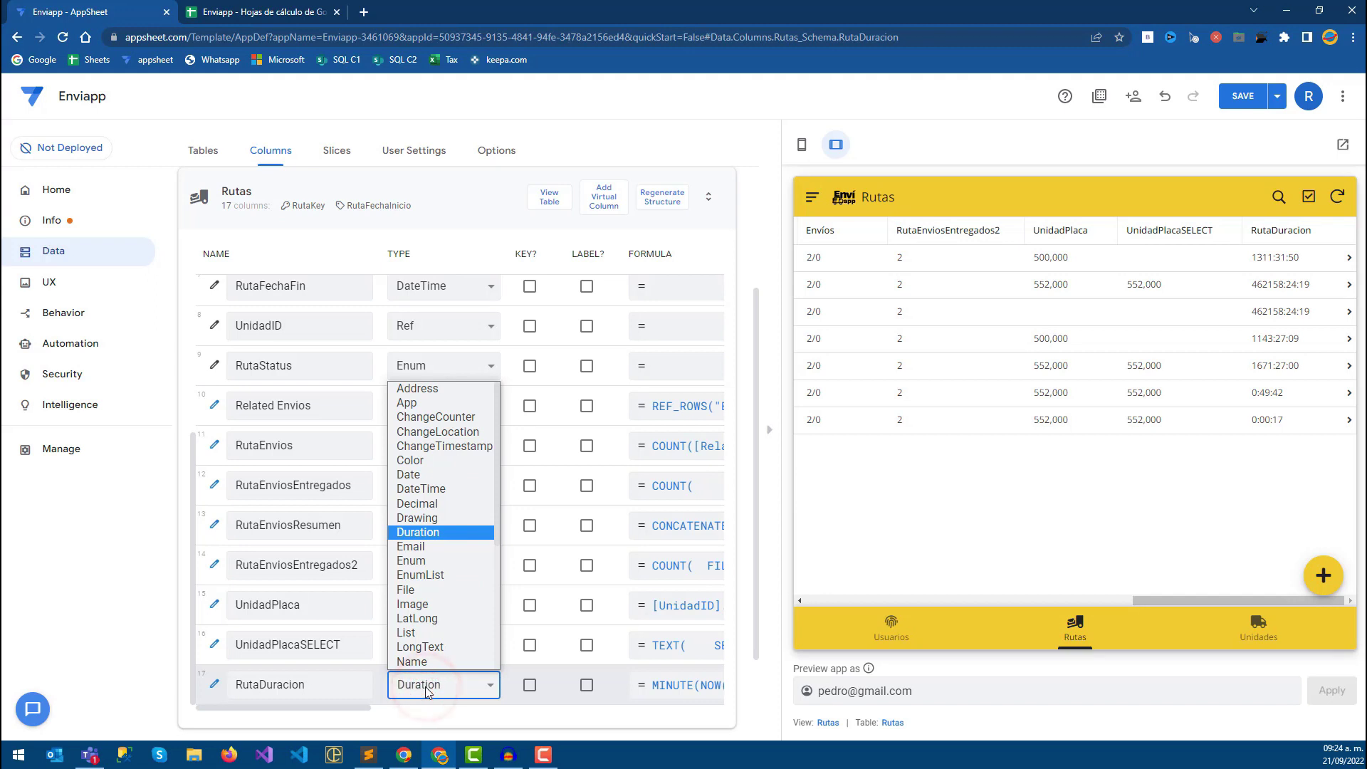
left_click(439, 663)
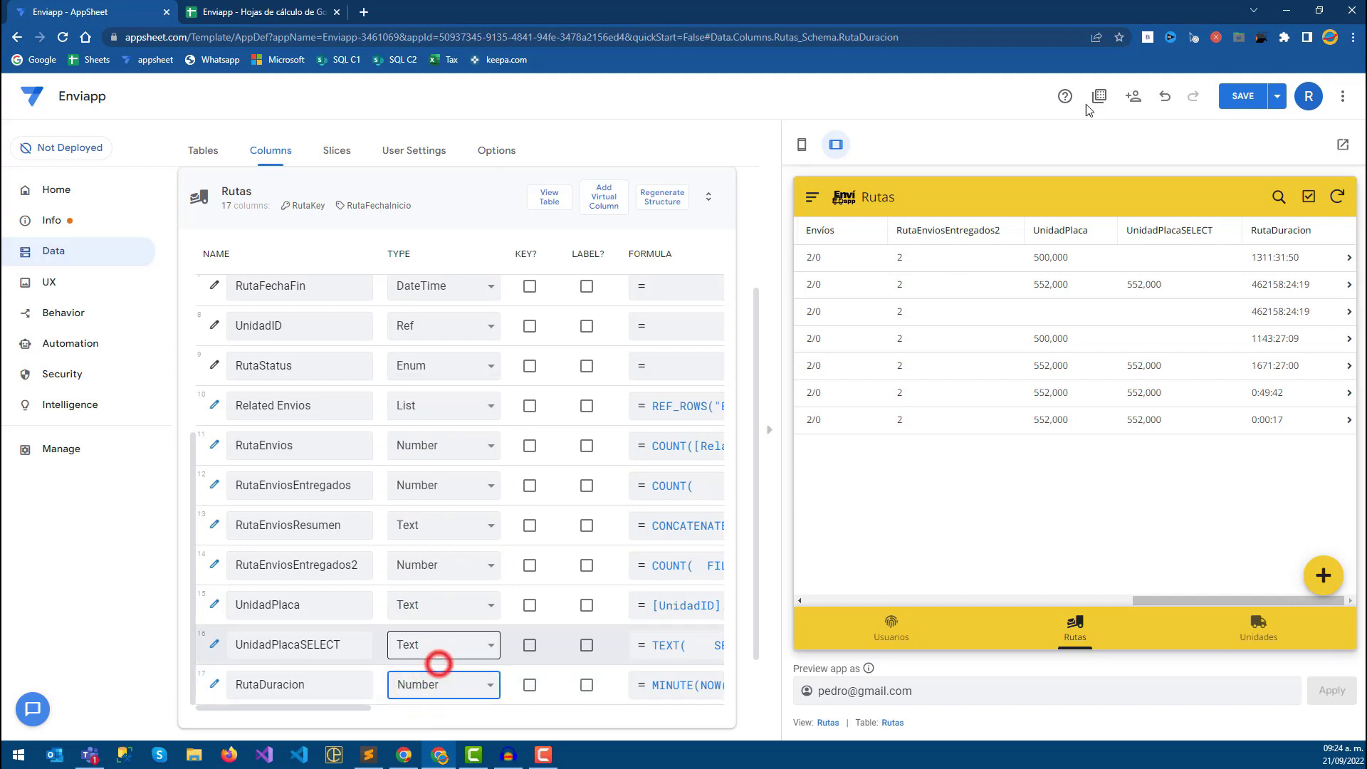
left_click(1243, 100)
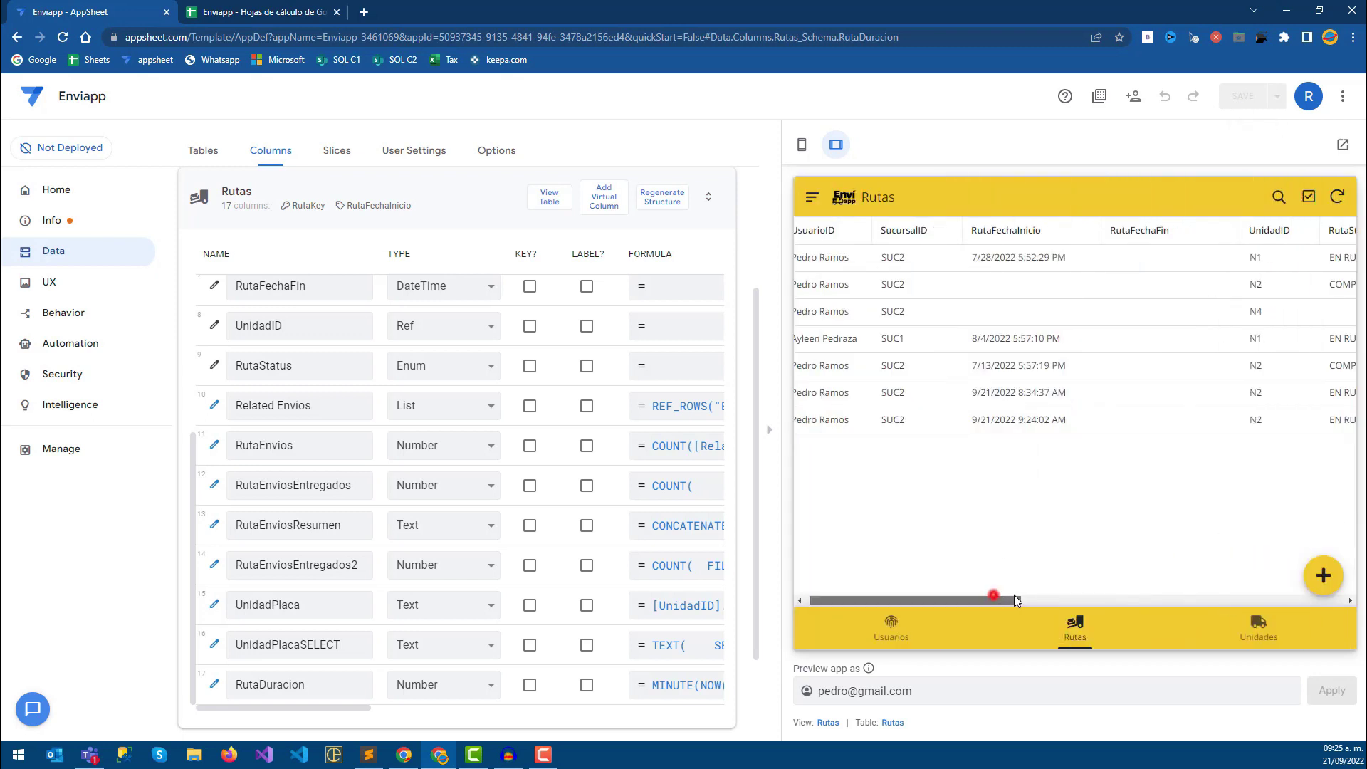
left_click(992, 597)
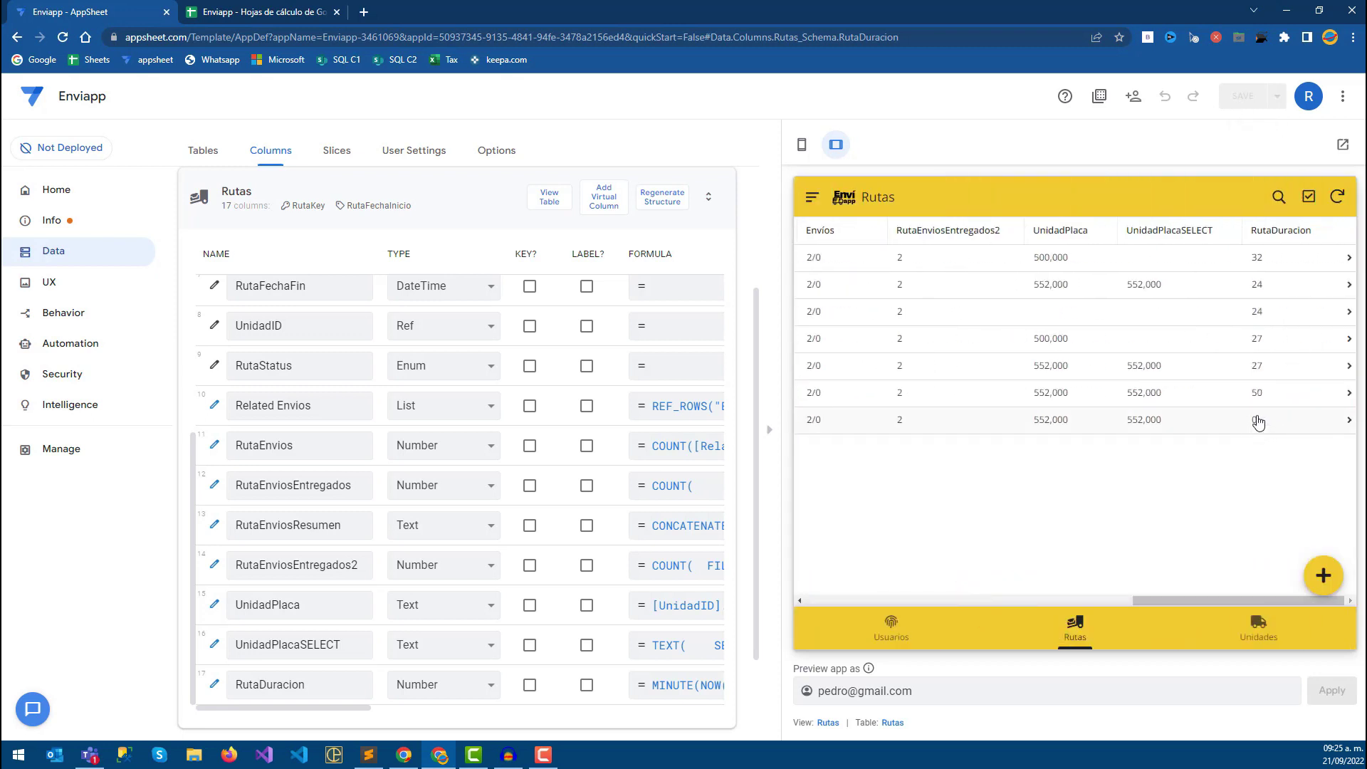
left_click(1328, 204)
left_click(276, 695)
left_click_drag(304, 677, 233, 679)
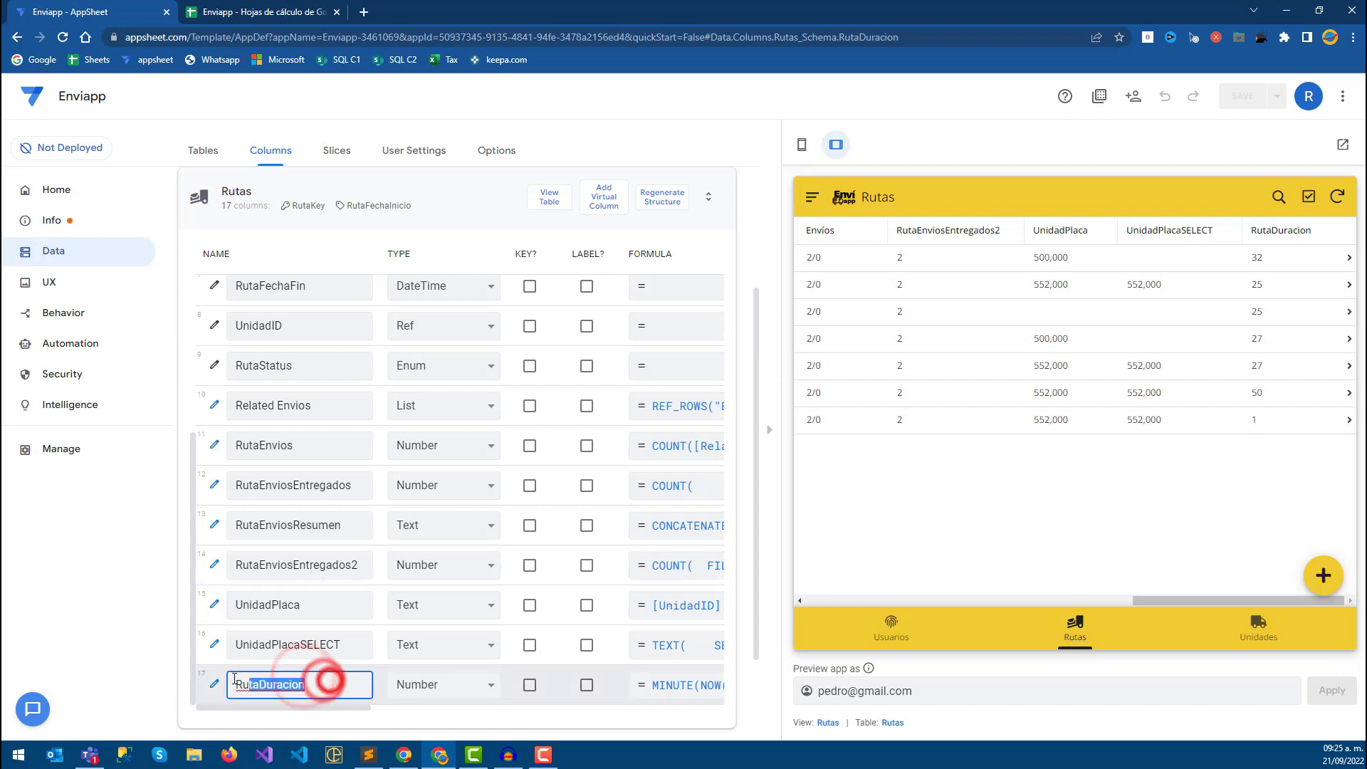
Open the Rutas Edit action's condition and add a new line in its owner branch.
left_click(75, 317)
scroll(321, 534, "down", 3)
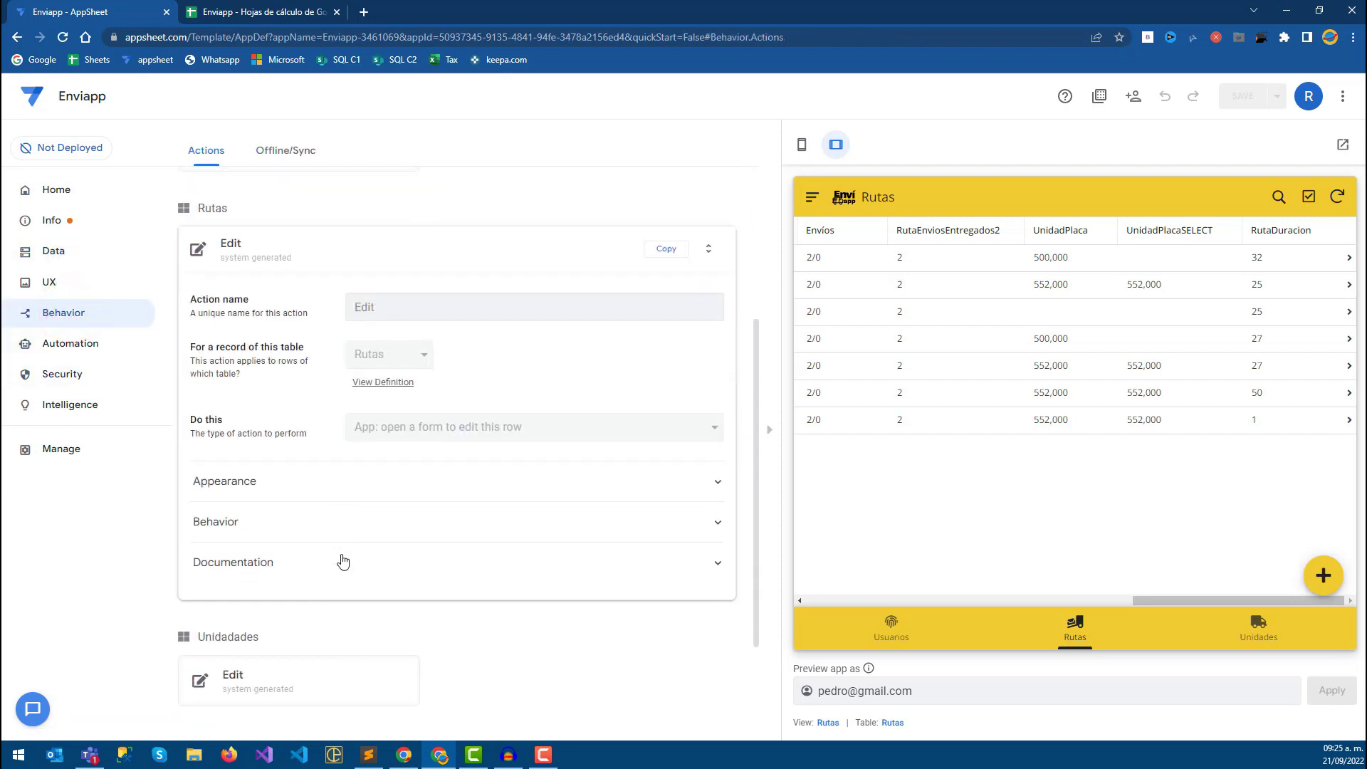
left_click(256, 393)
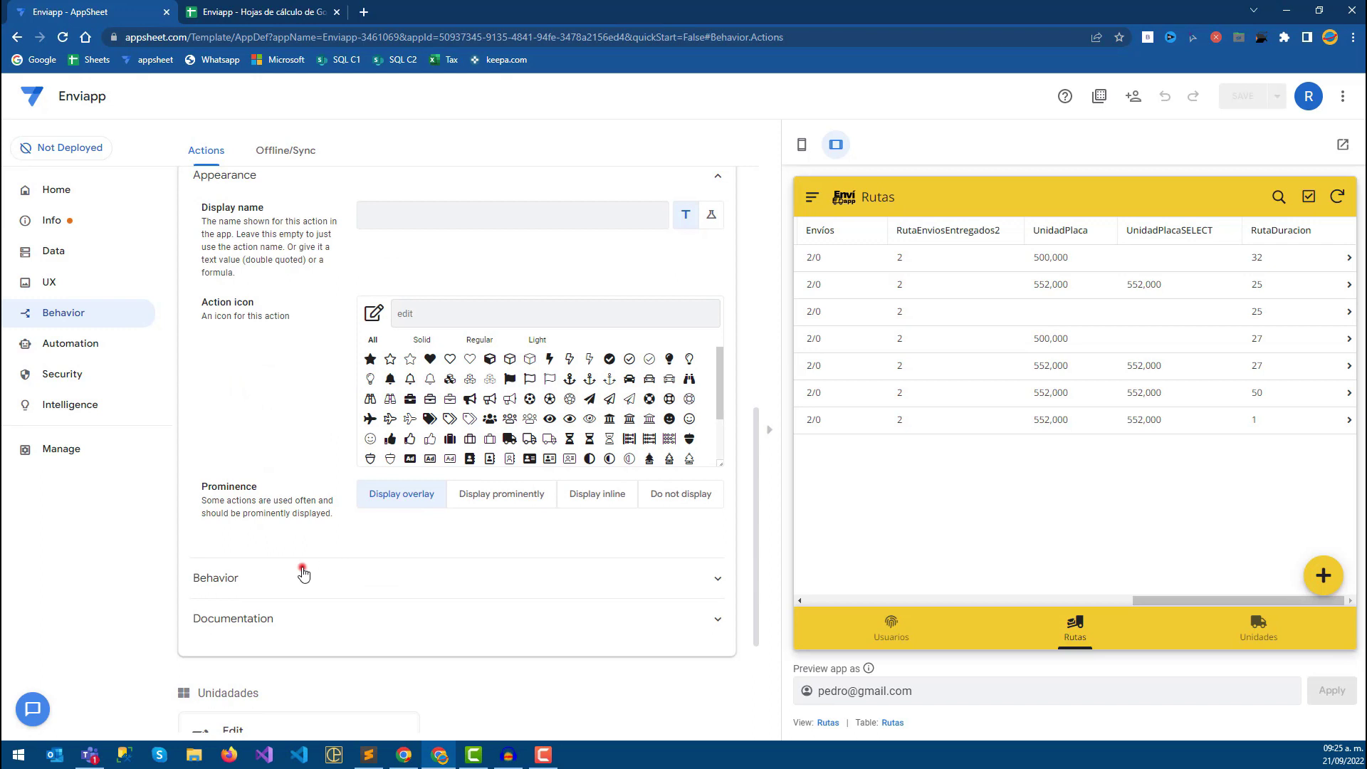
left_click(303, 574)
left_click(524, 619)
left_click(883, 277)
key("Return")
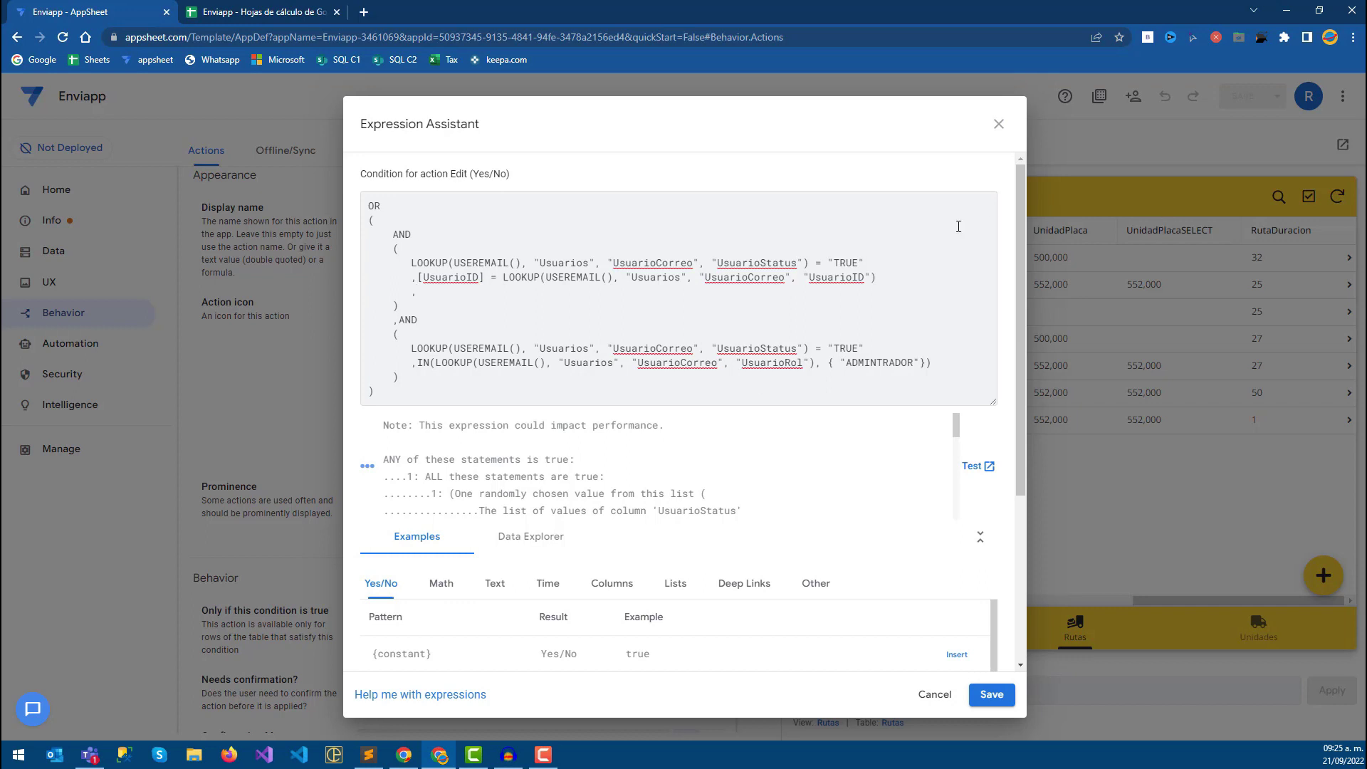
triple_click(880, 277)
left_click(428, 287)
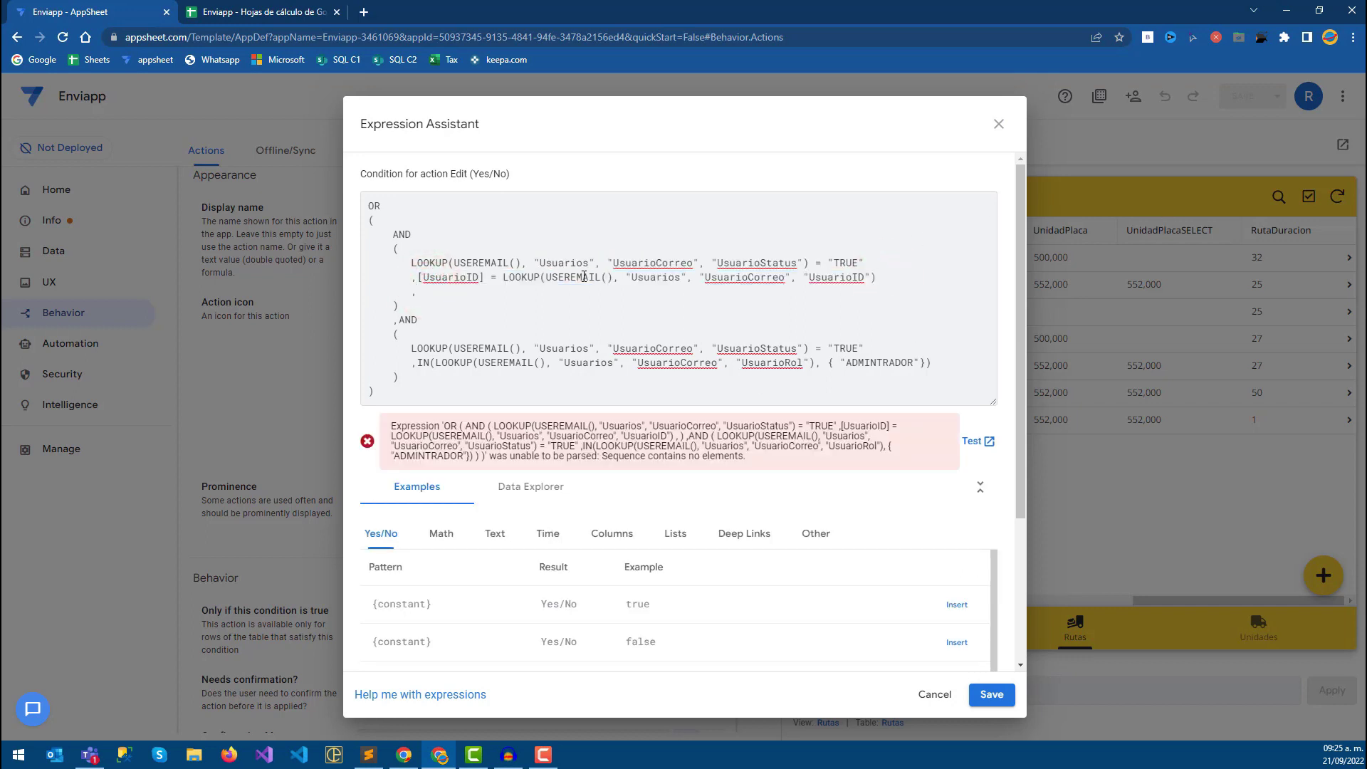
Insert [RutaDuracion]<2 into the owner condition and save the formula.
left_click(600, 536)
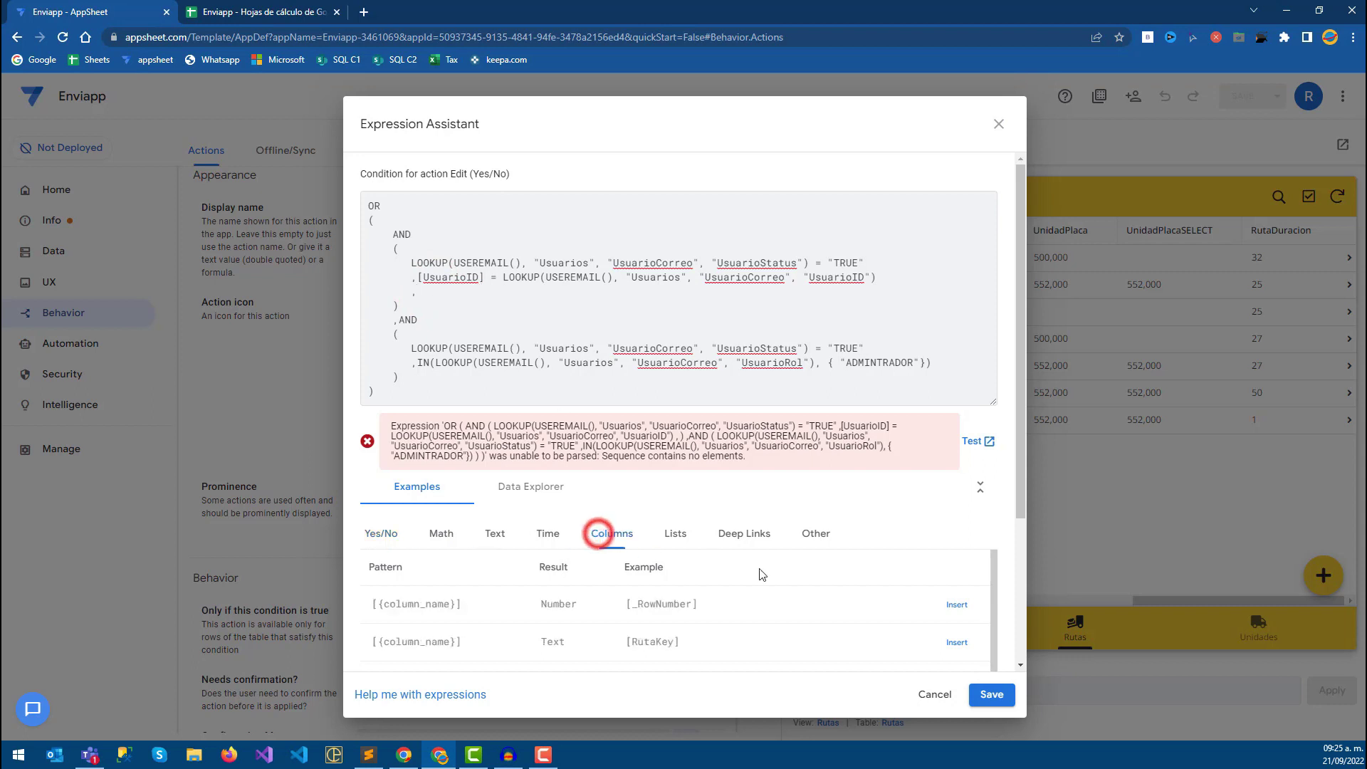
scroll(783, 605, "down", 3)
scroll(789, 614, "down", 3)
scroll(789, 614, "down", 1)
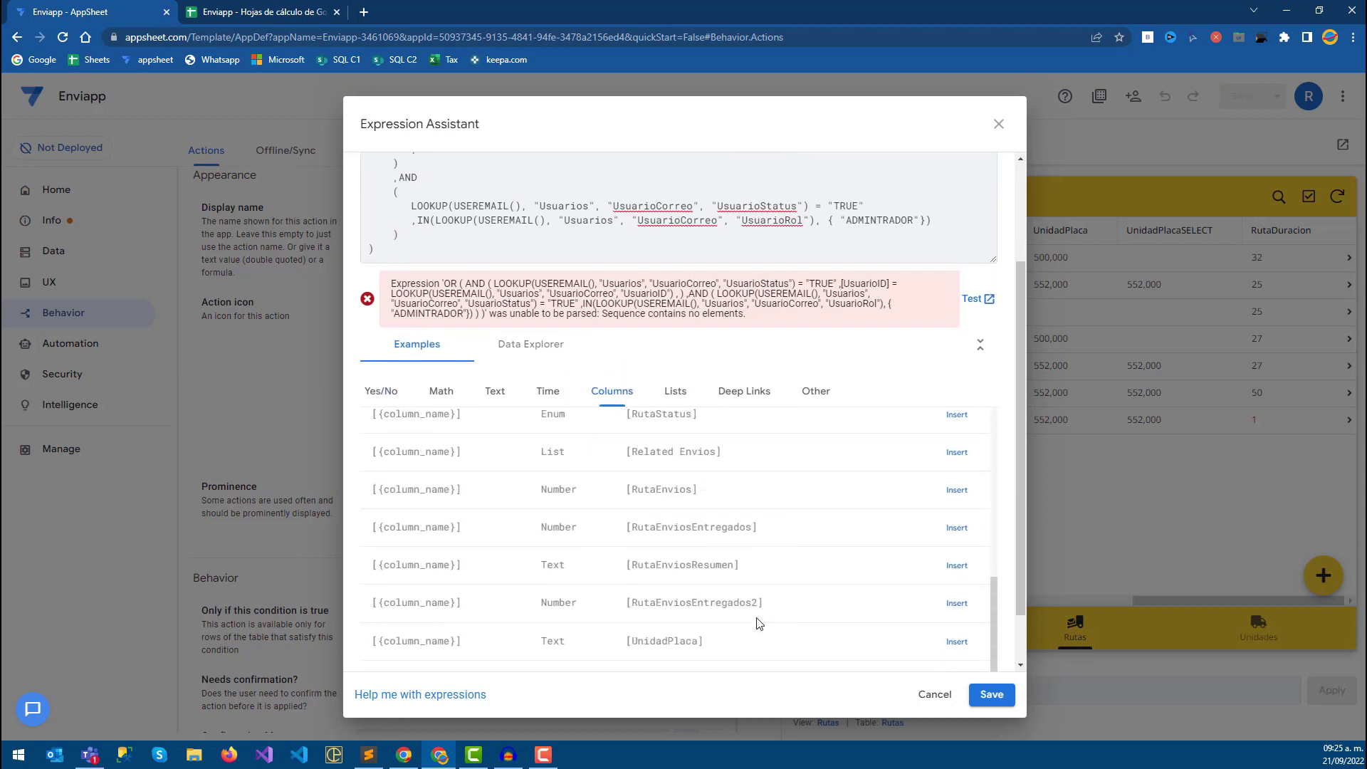
scroll(775, 602, "down", 3)
left_click(954, 653)
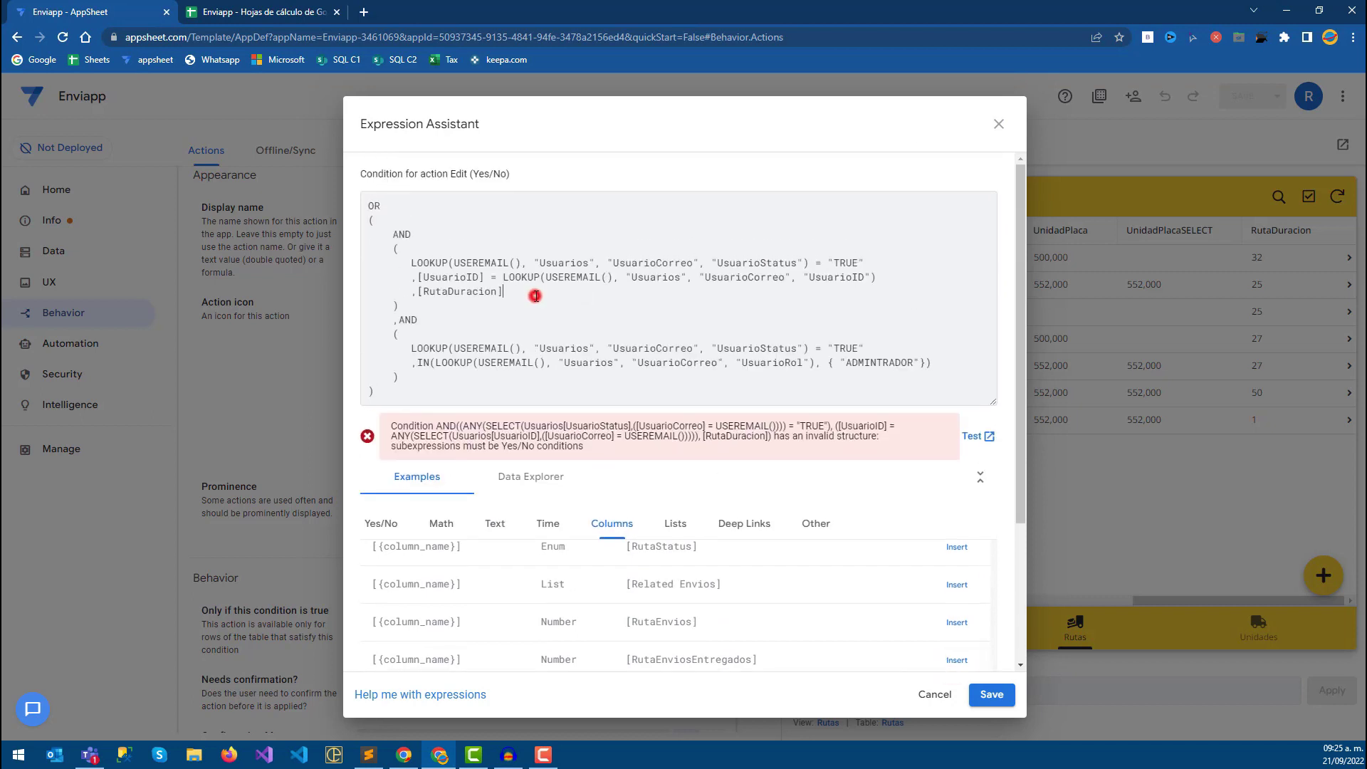
type(">")
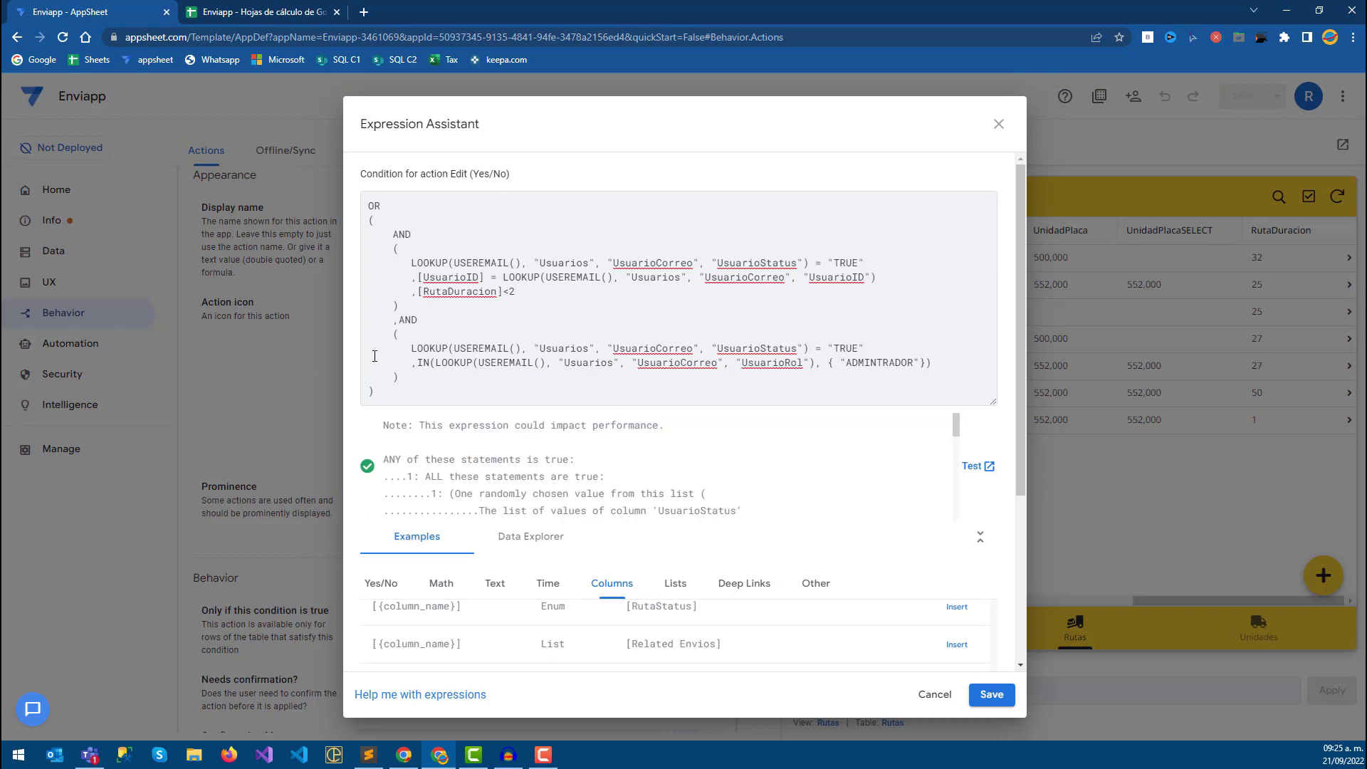
left_click_drag(514, 349, 933, 364)
left_click(933, 367)
left_click(991, 695)
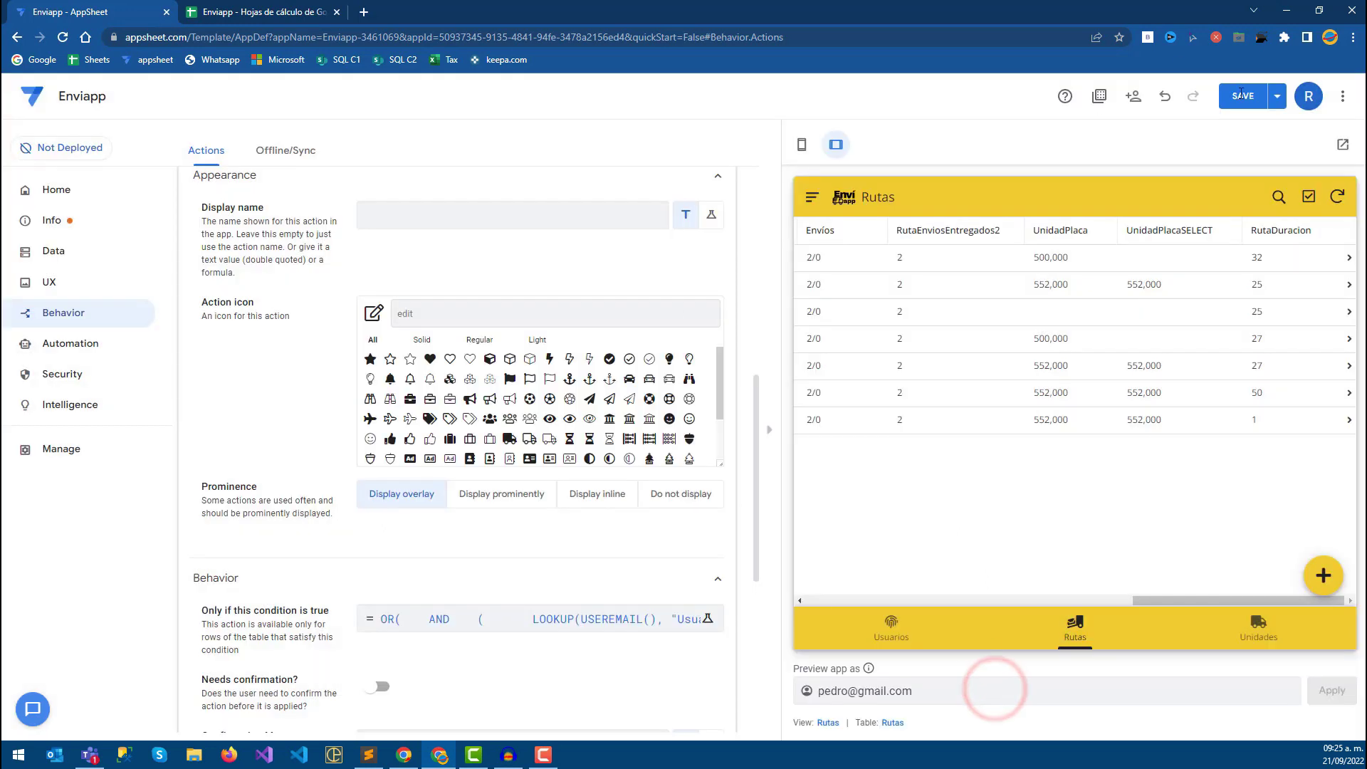
Save the app, open the newest route at 1 minute to see editing offered, and resync.
left_click(1241, 93)
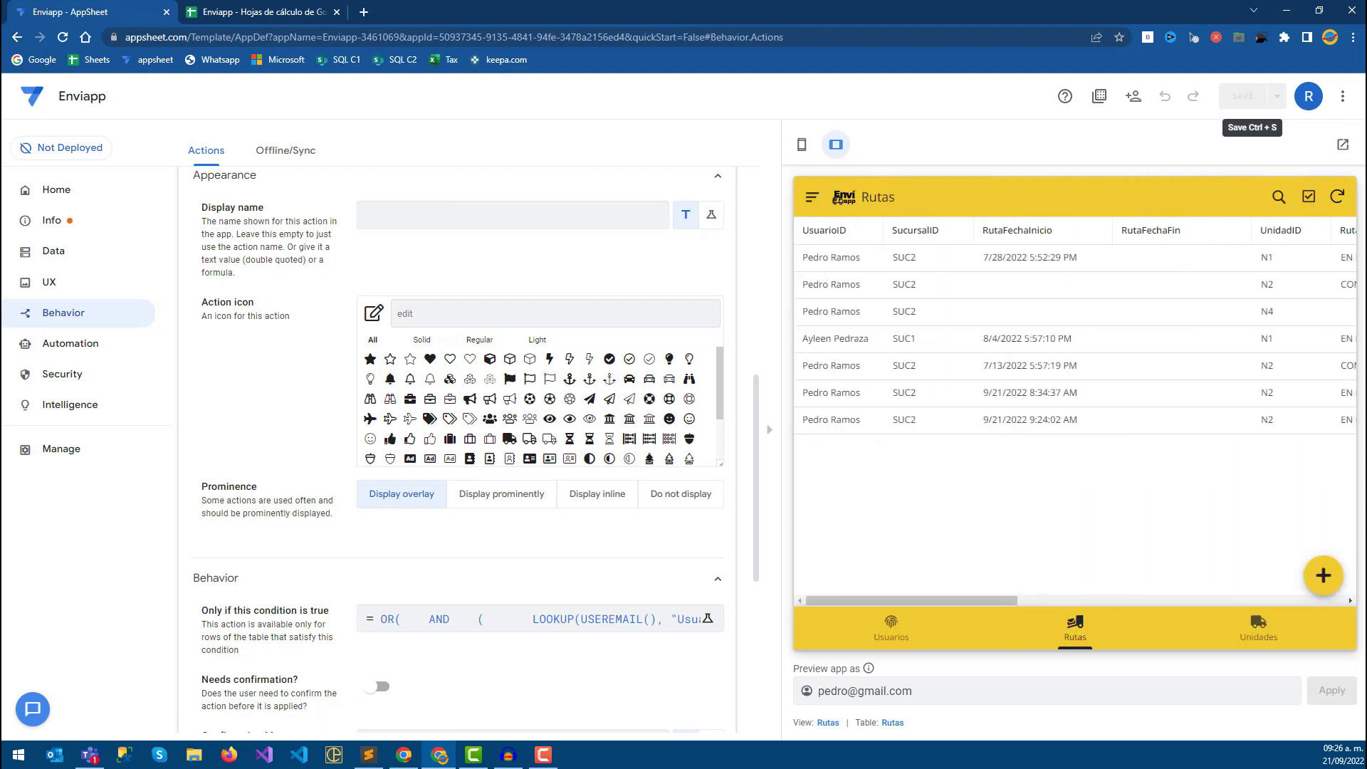
left_click_drag(960, 600, 1217, 603)
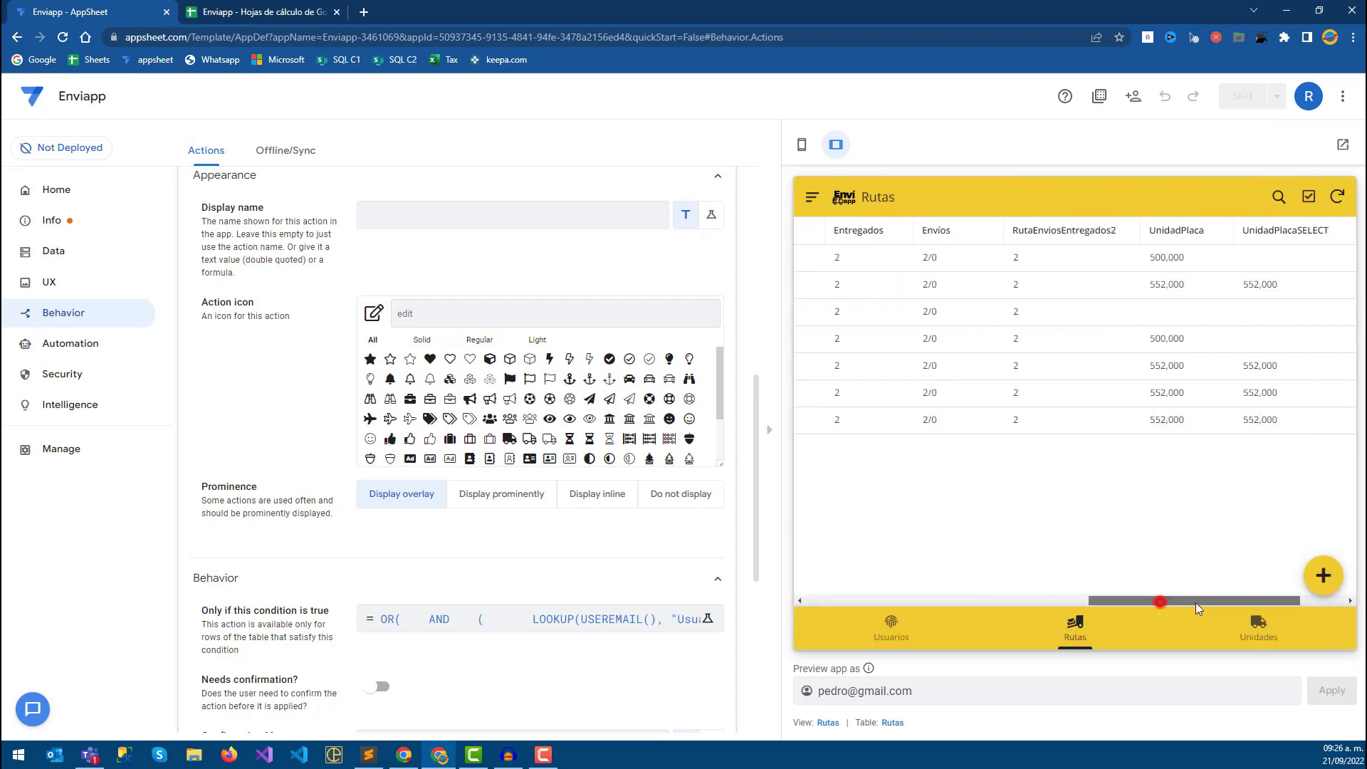
left_click(1219, 429)
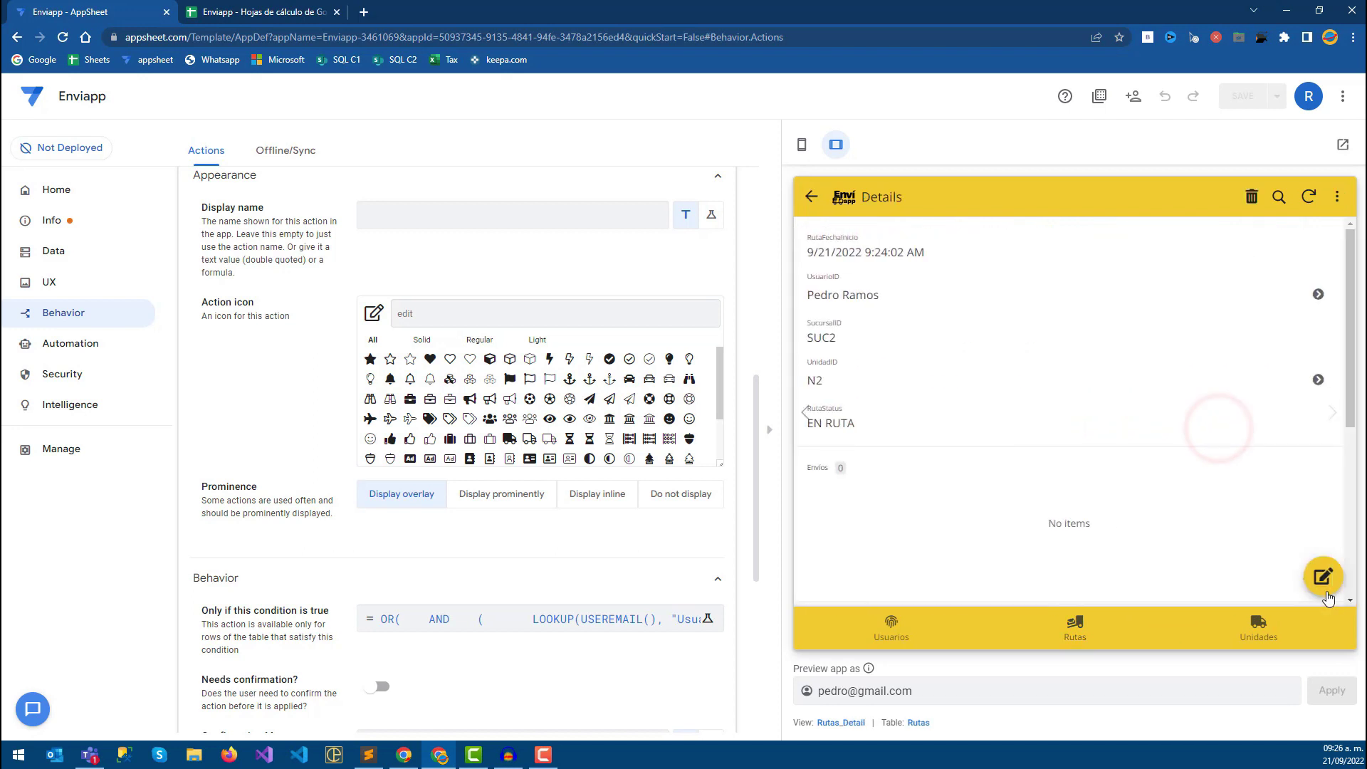
left_click(813, 198)
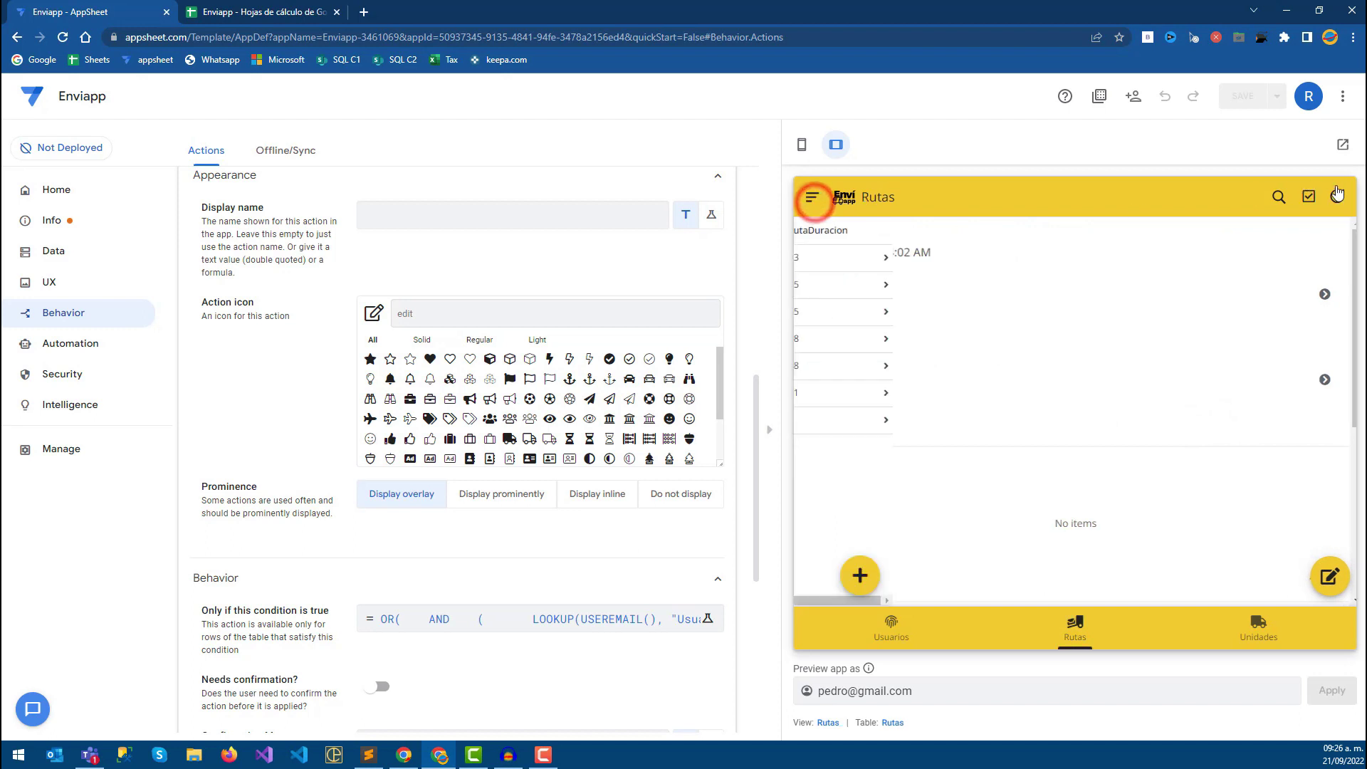
left_click(1335, 198)
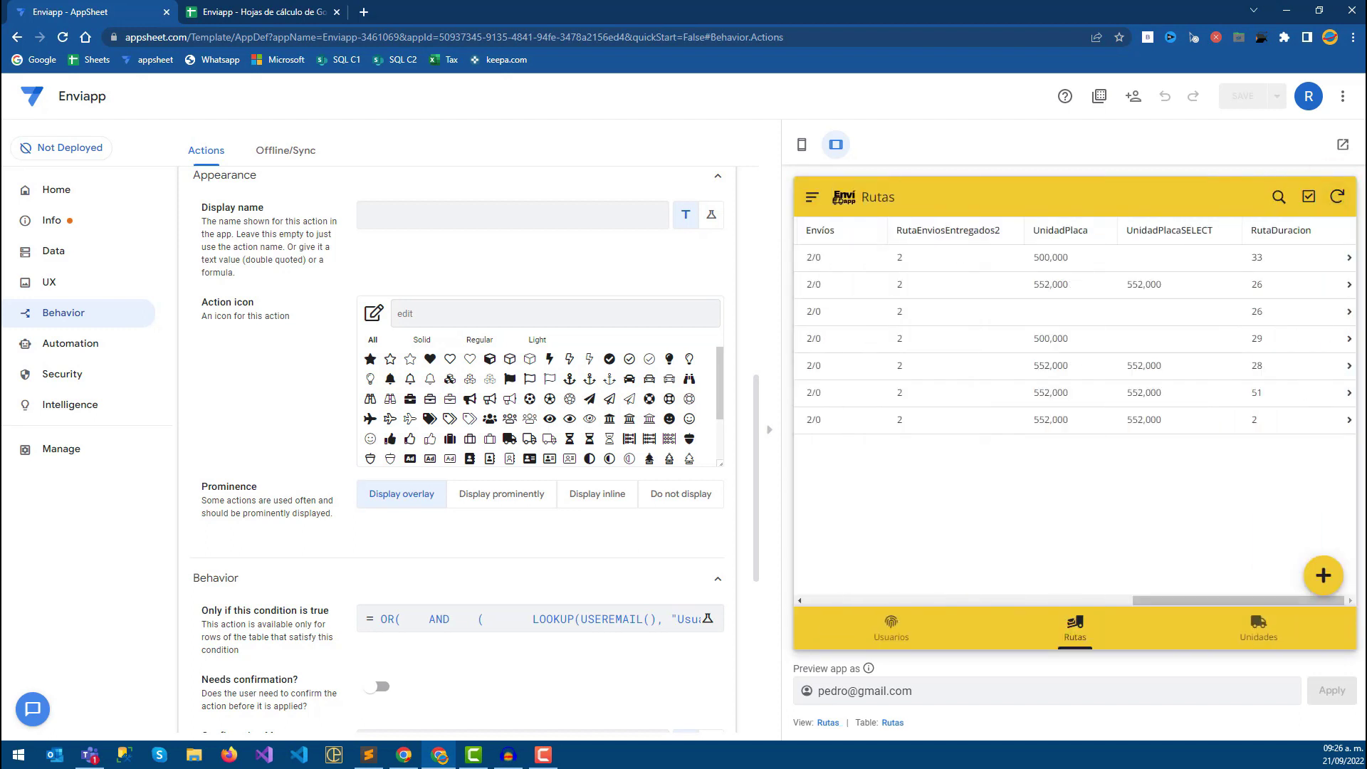
Reopen the newest route's details at 2 minutes, then bring up the Edit condition formula.
left_click(1156, 420)
scroll(1269, 535, "down", 2)
scroll(1268, 534, "down", 3)
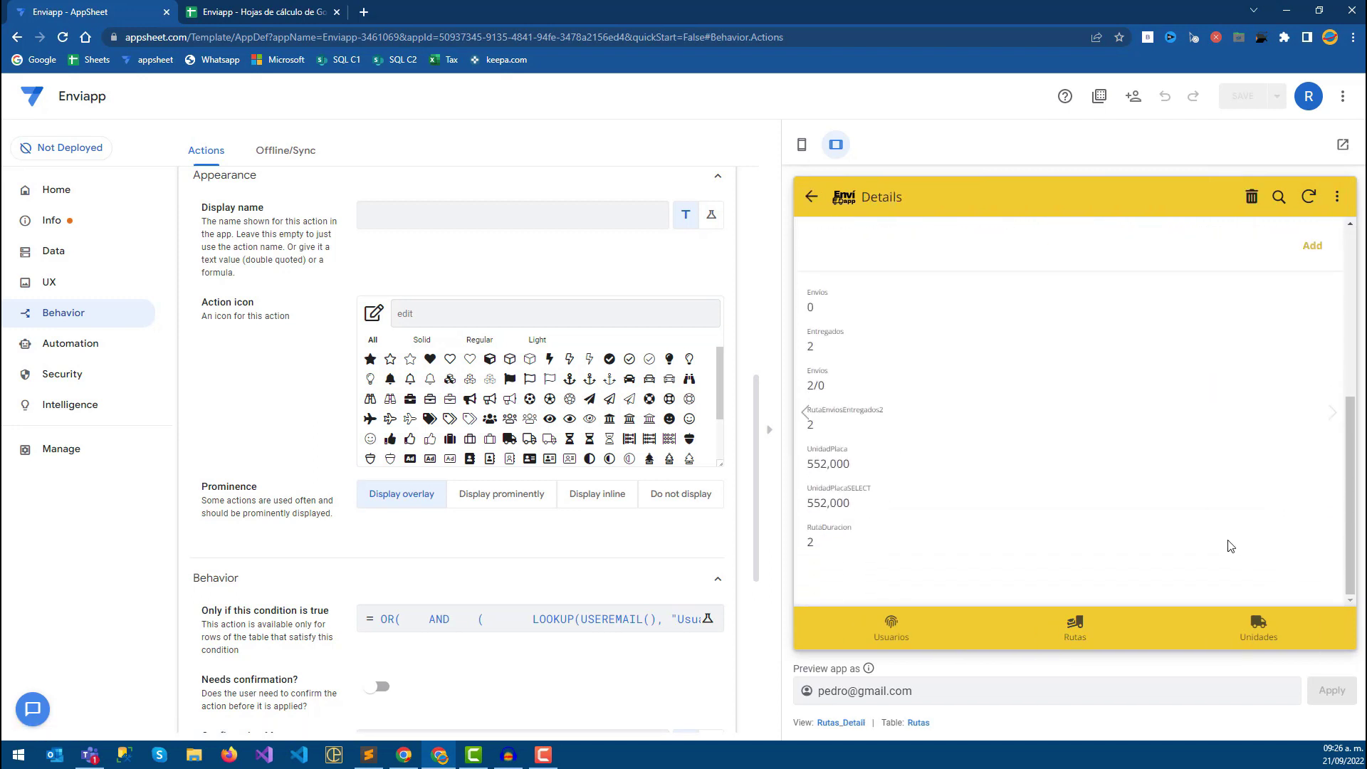
scroll(1233, 546, "up", 5)
left_click(561, 619)
Change the Edit condition to [RutaDuracion] <= 2 and save the app.
left_click(509, 292)
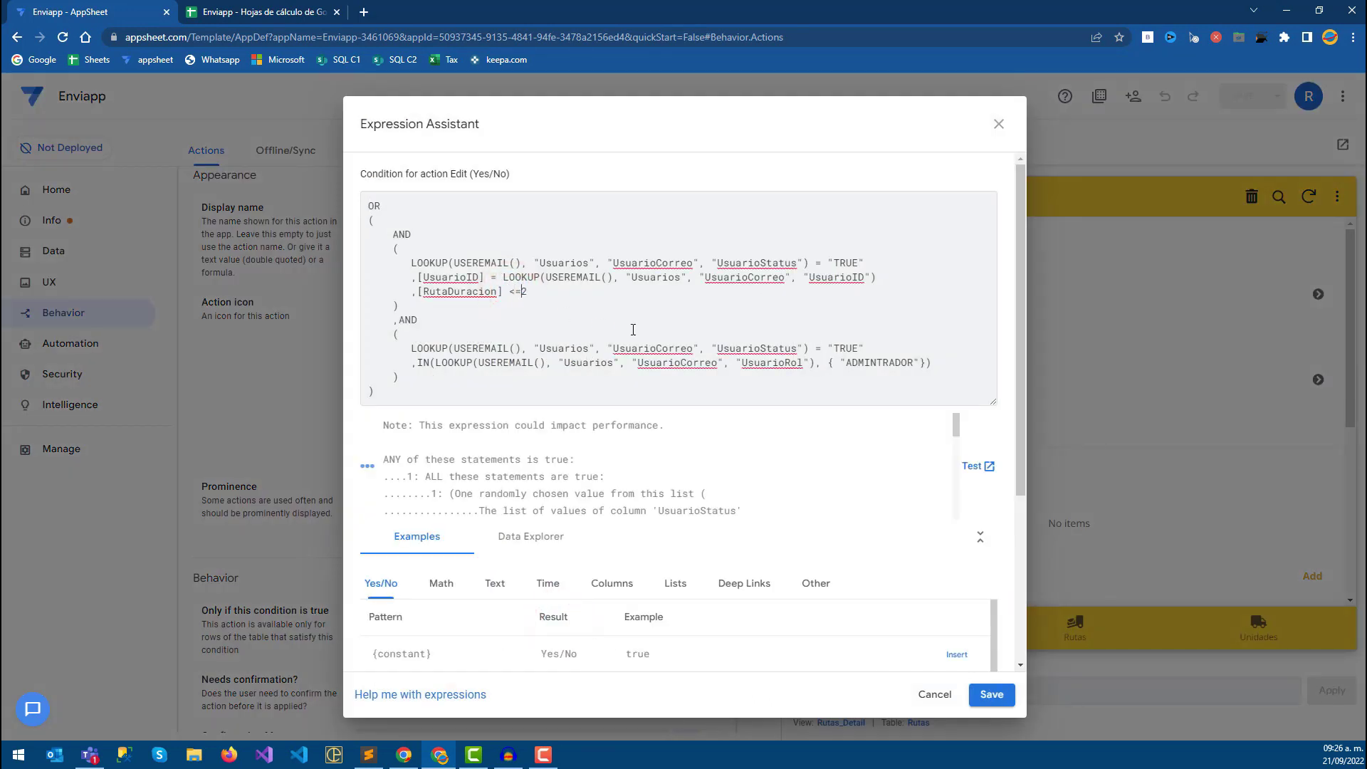
left_click(990, 694)
left_click(1240, 102)
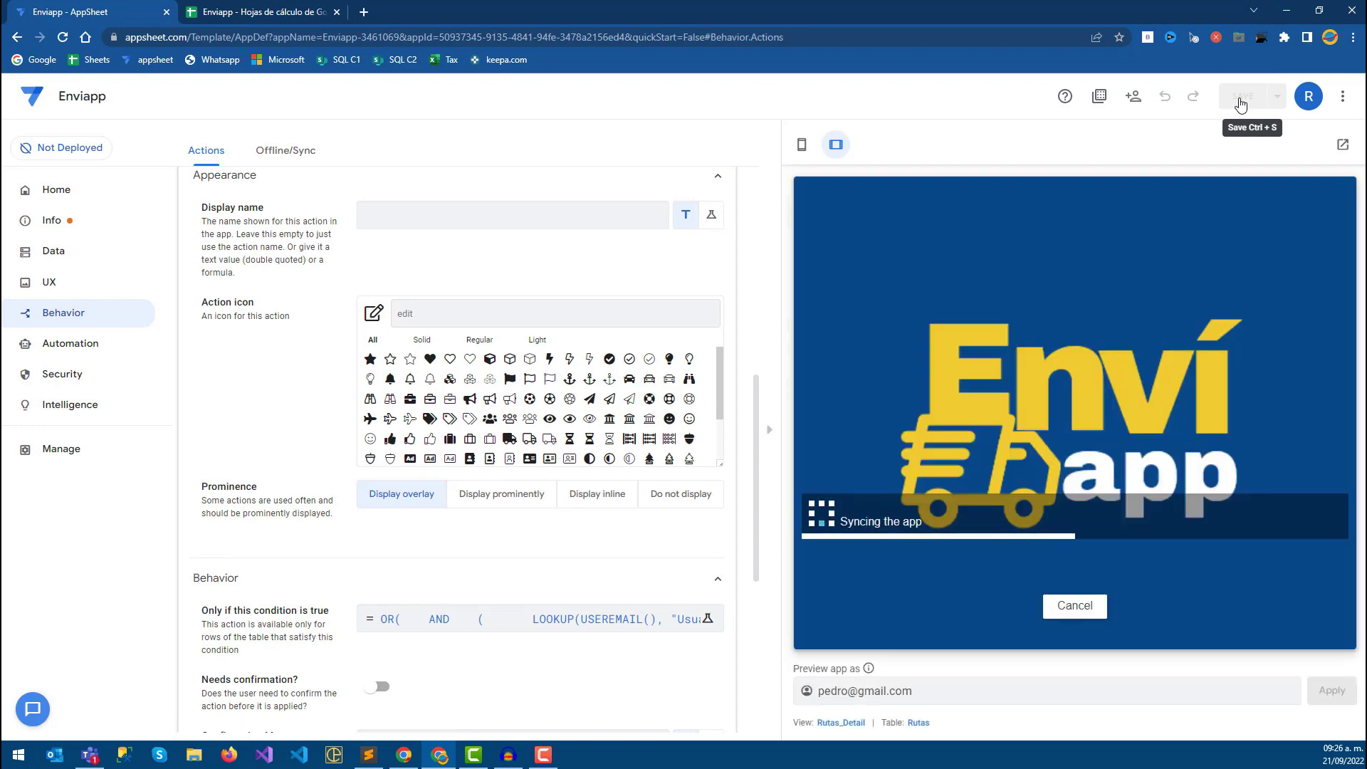
Check the newest route in the preview still offers editing, then resync until it reaches 3 minutes.
left_click(1099, 629)
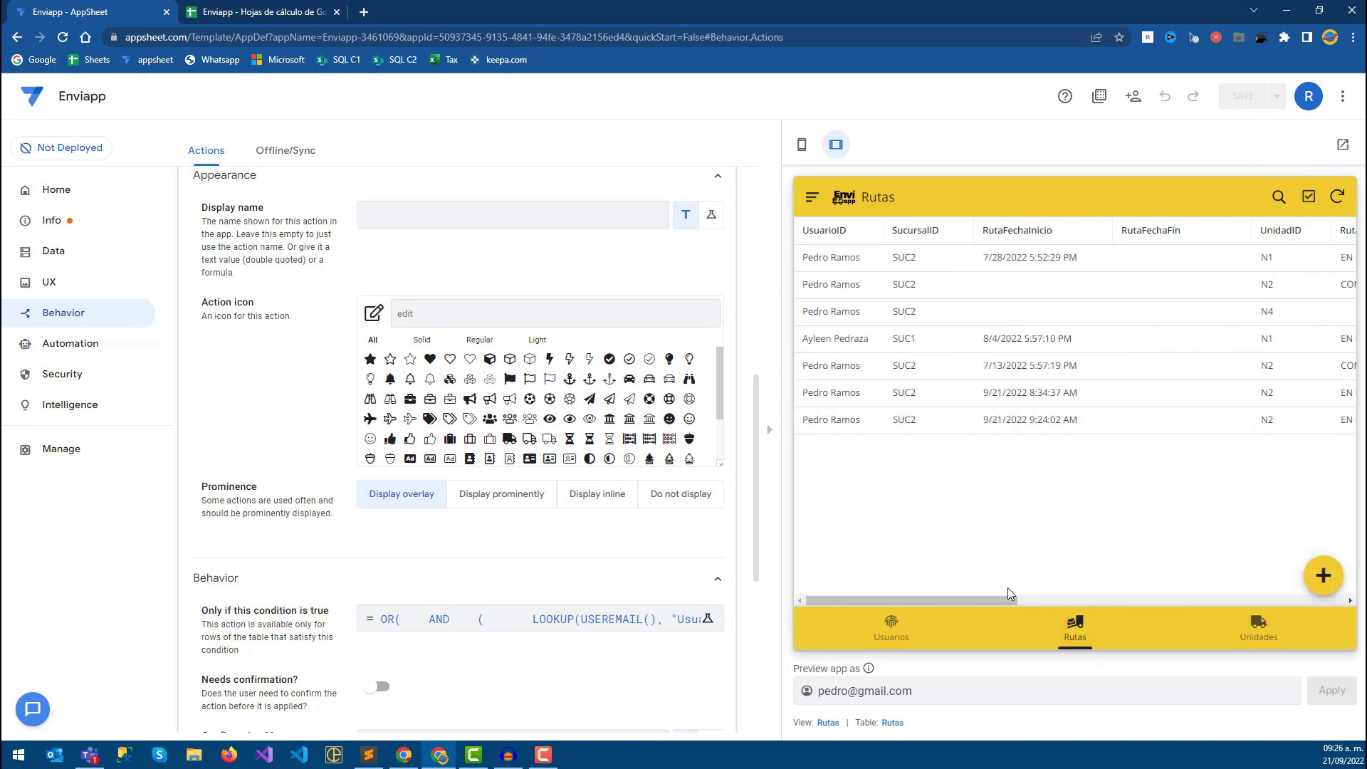
left_click_drag(1007, 600, 1326, 606)
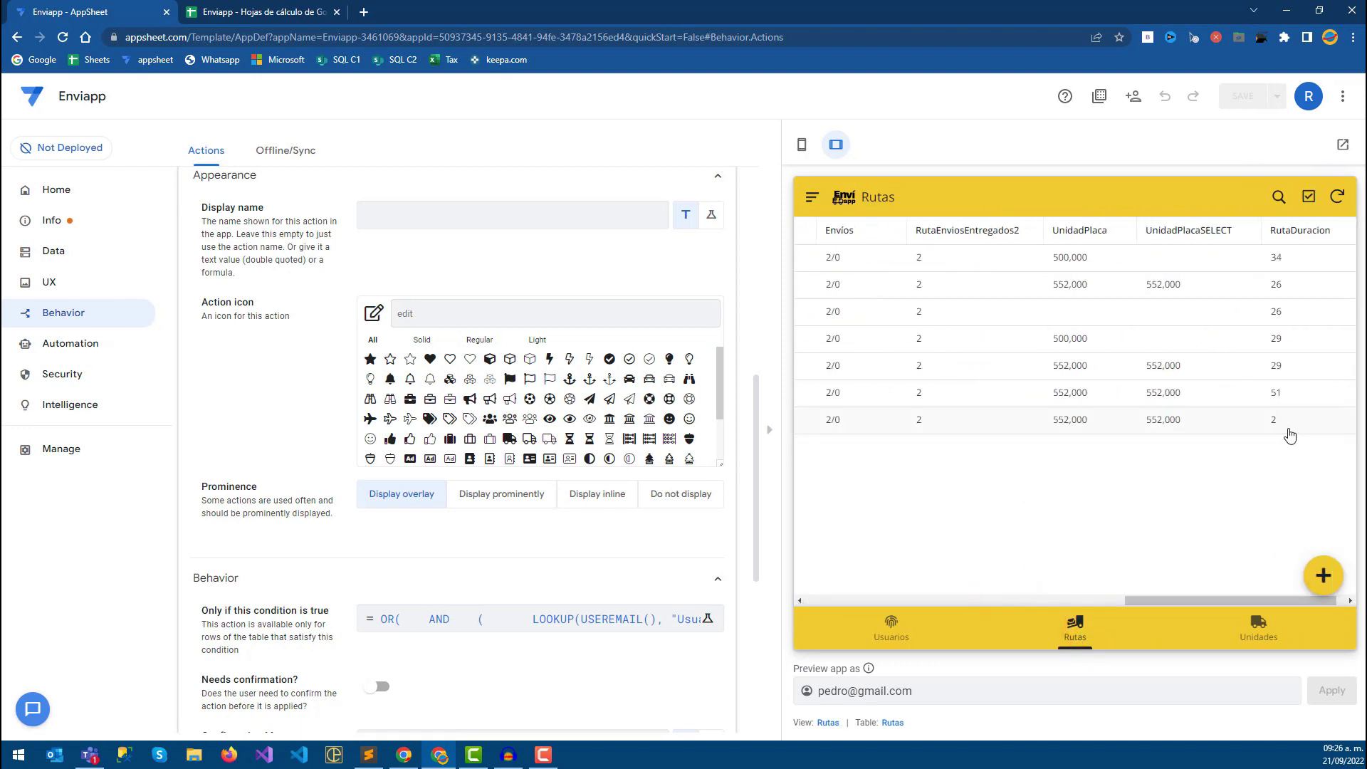
left_click(1289, 428)
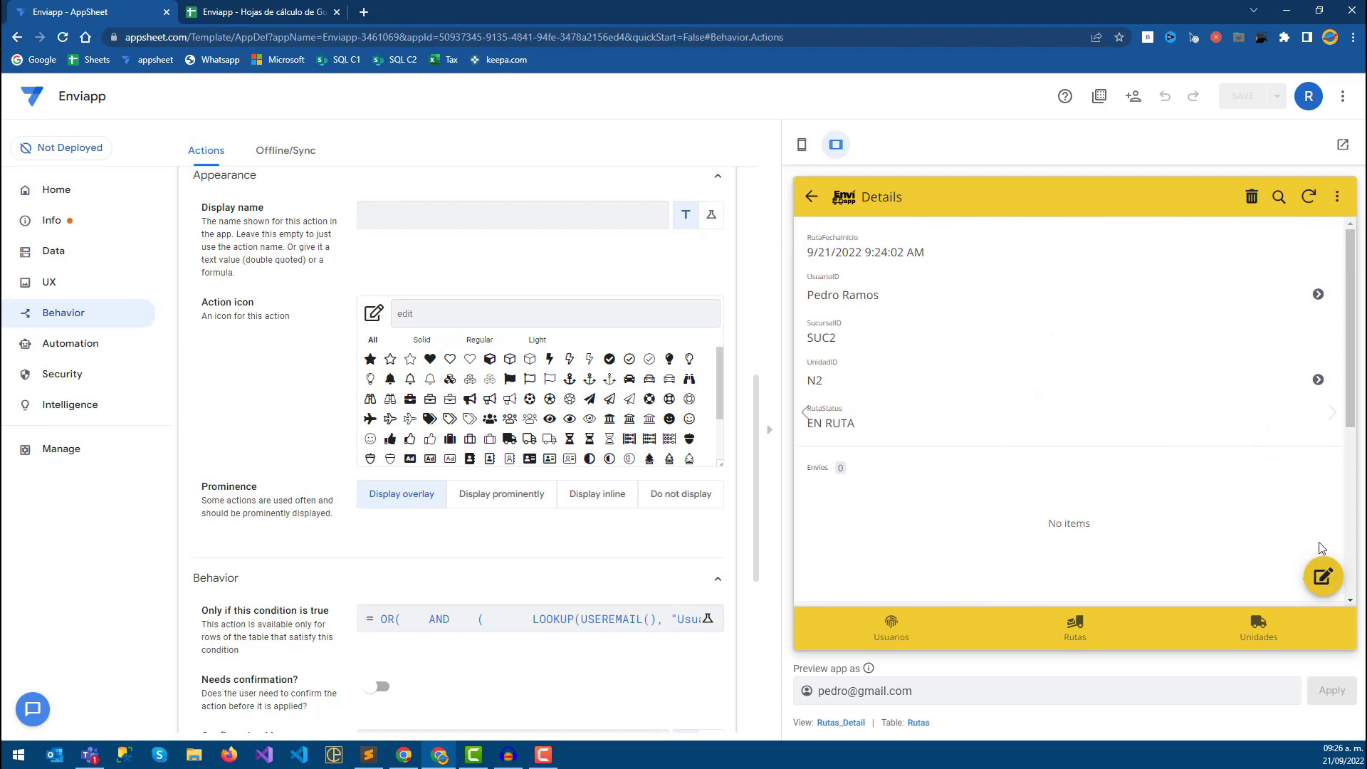
left_click(1323, 575)
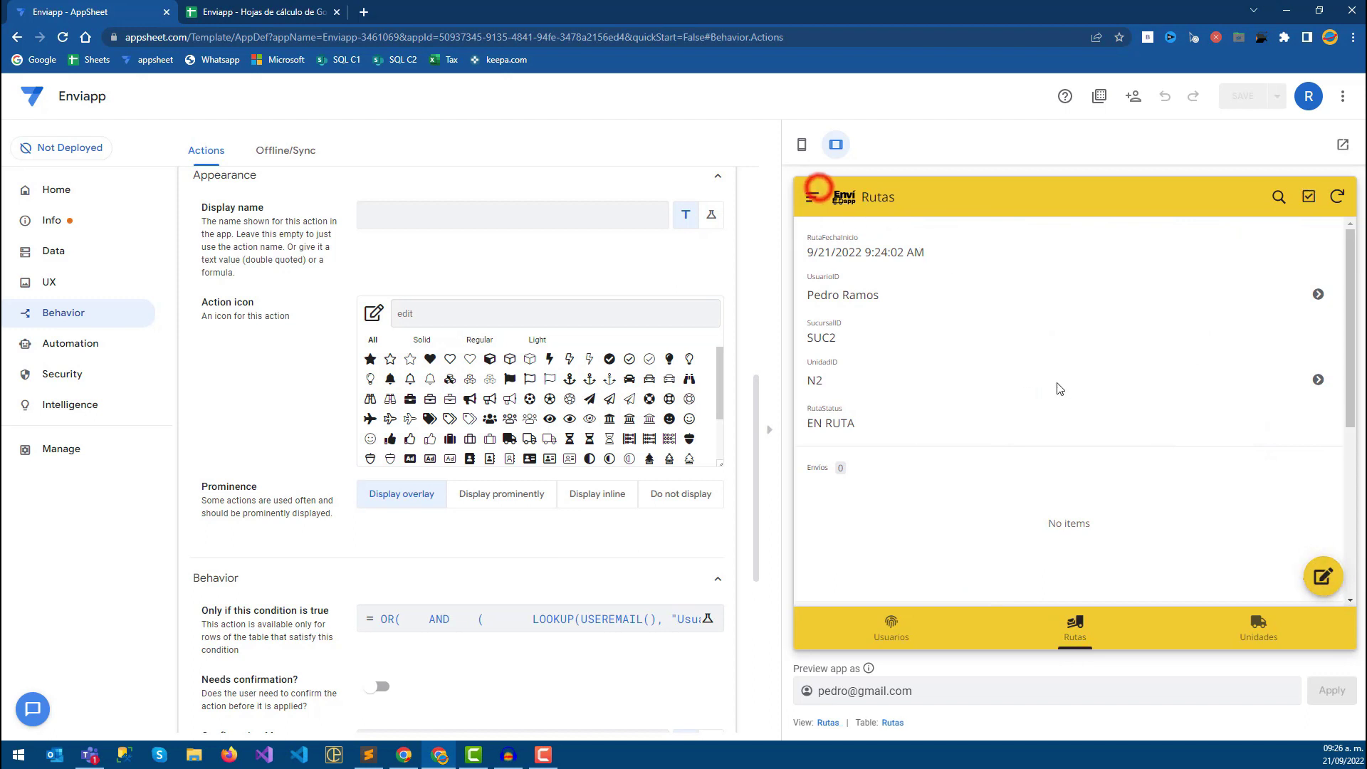
left_click(1337, 197)
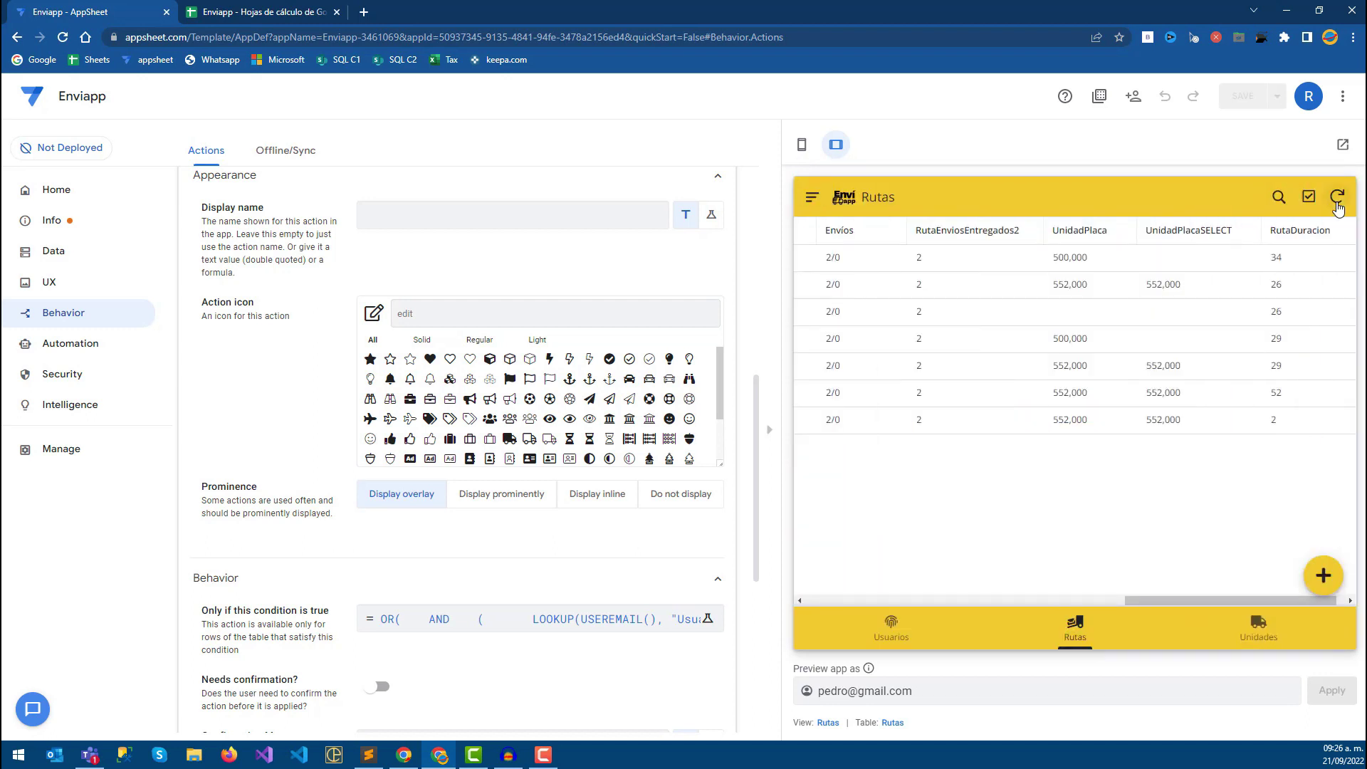
left_click_drag(1168, 601, 772, 613)
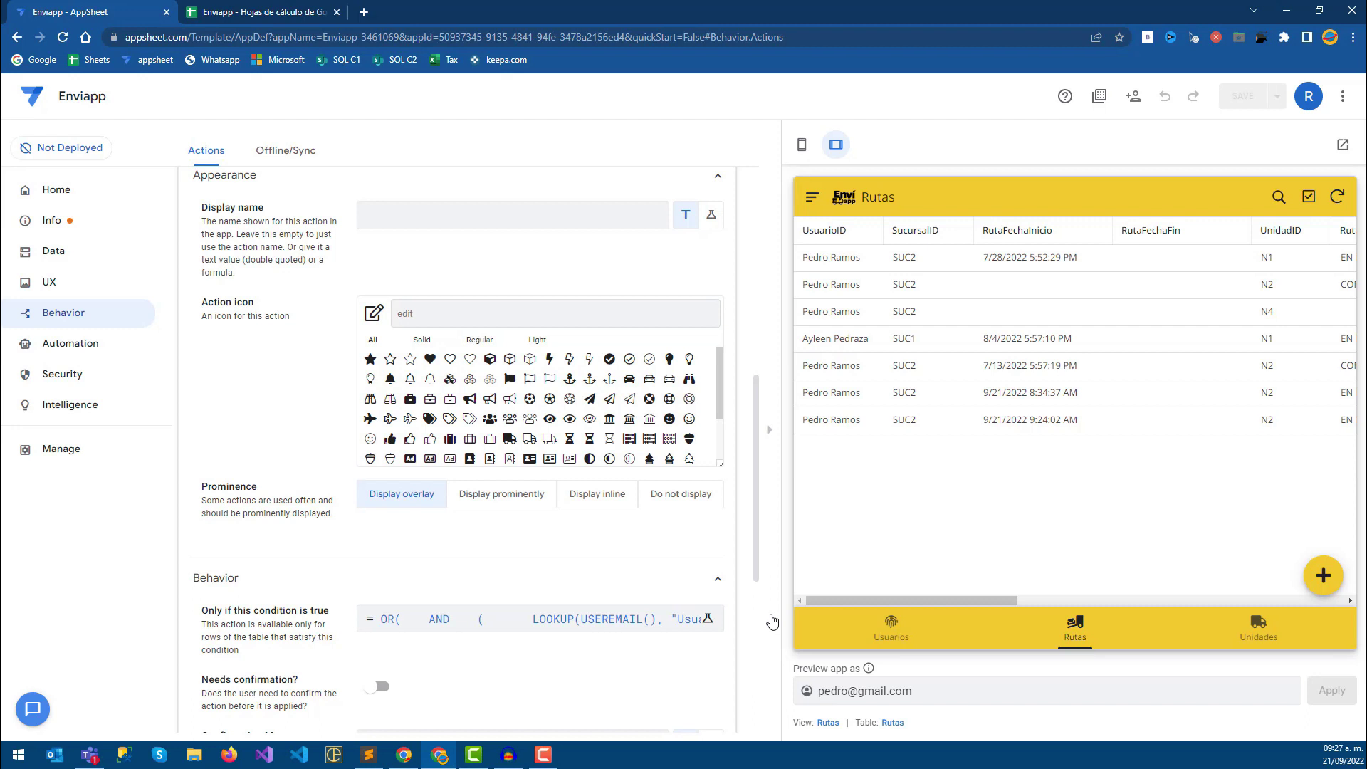
left_click_drag(829, 600, 1259, 391)
left_click(1333, 197)
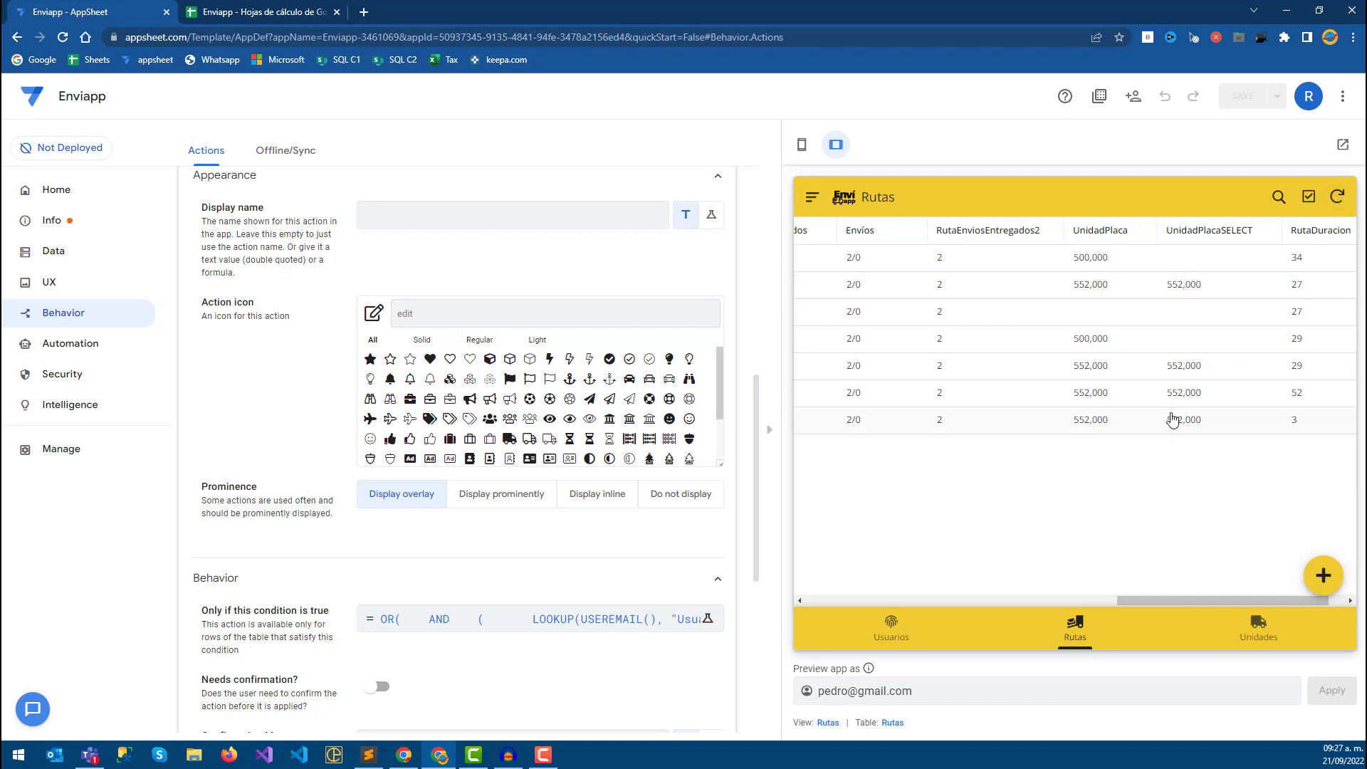
Confirm the 3-minute newest route has no edit button, then reopen the [RutaDuracion] <= 2 condition.
left_click(1282, 427)
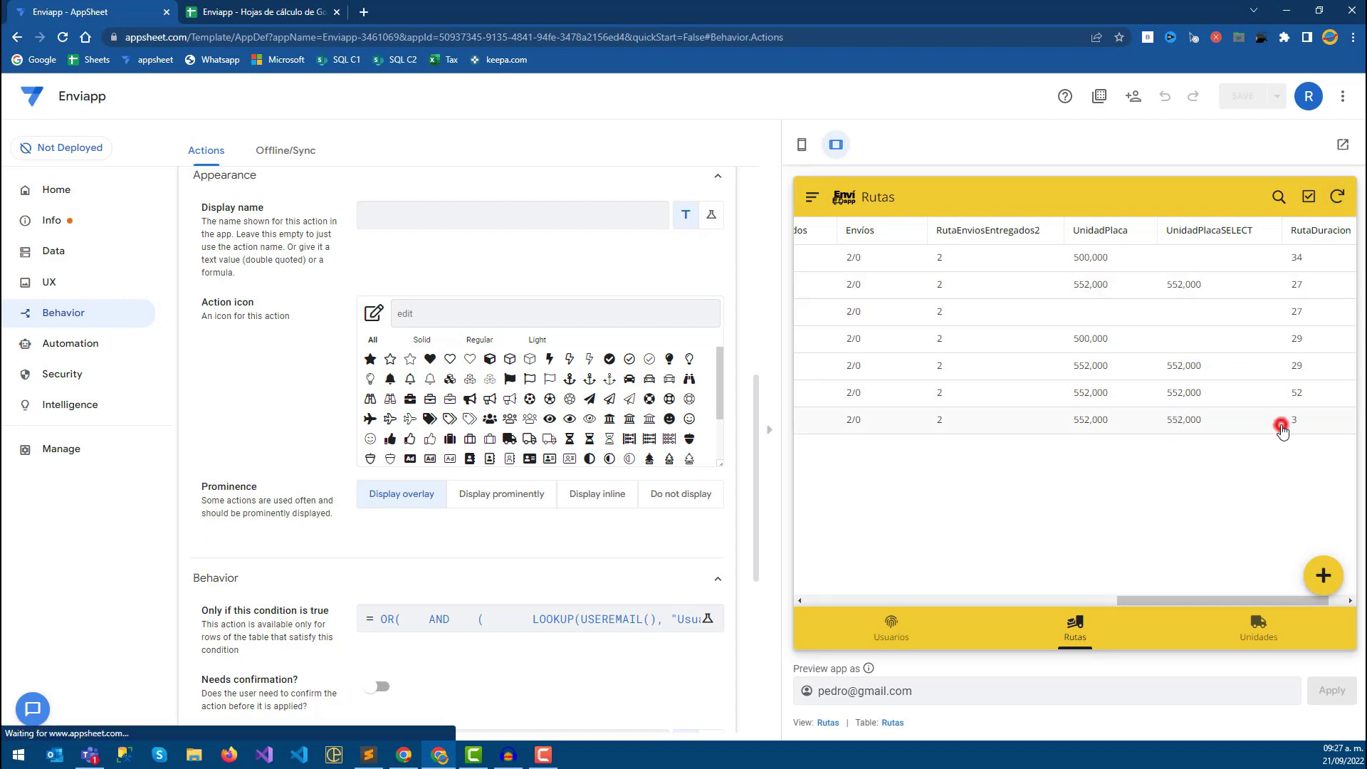
left_click(543, 619)
left_click(464, 384)
triple_click(421, 292)
left_click(593, 317)
left_click(422, 373)
left_click(436, 385)
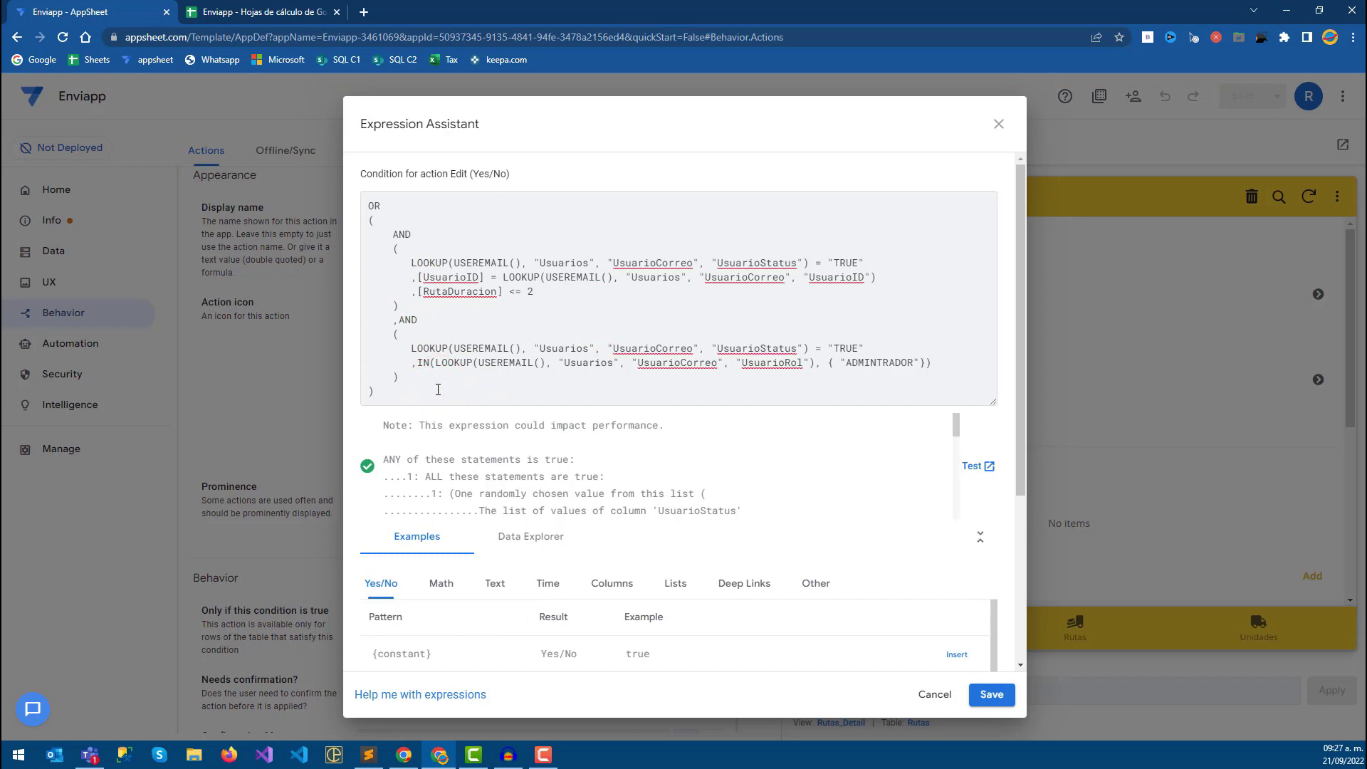